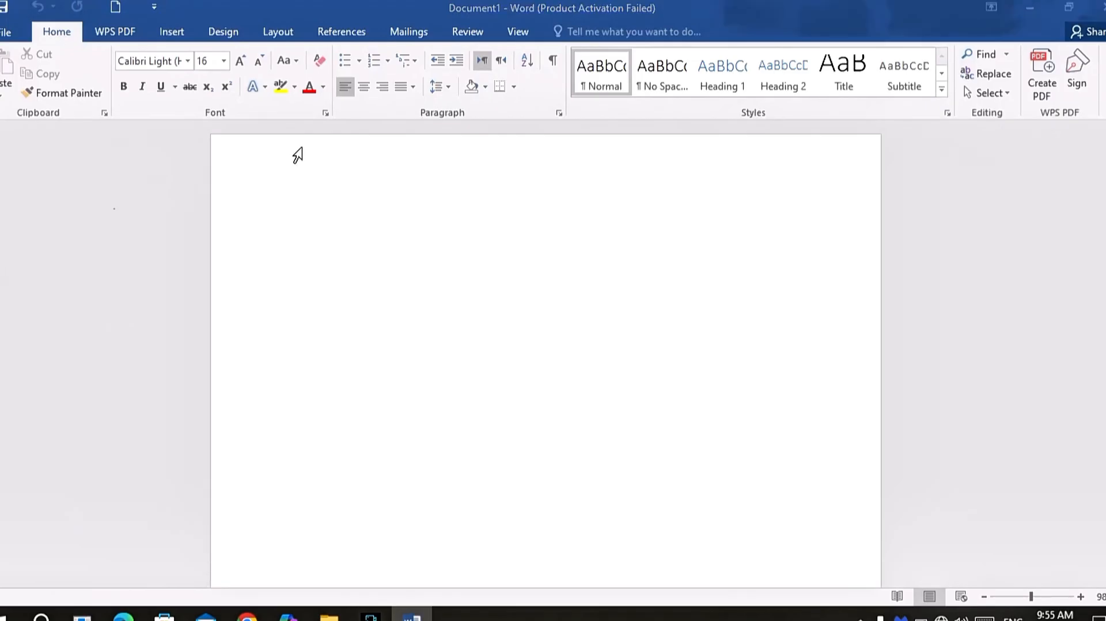
Write "hI BORTHER I HOPE YOU ARE ALL GOOD" on the first line of the blank document
click(709, 471)
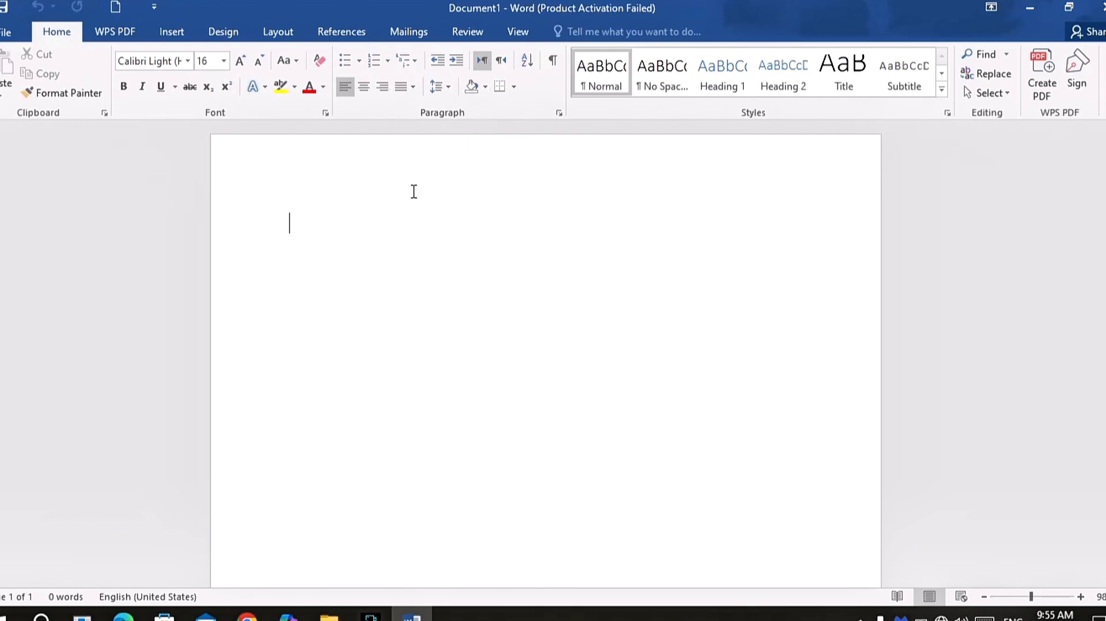
click(1080, 598)
click(1080, 598)
click(1080, 598)
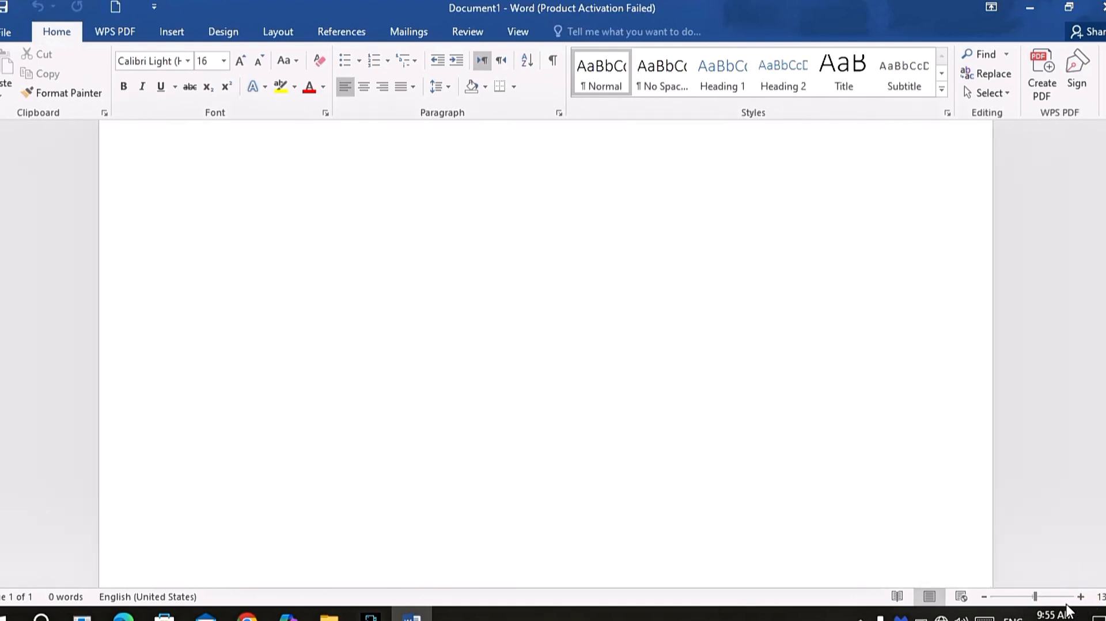
text(hl)
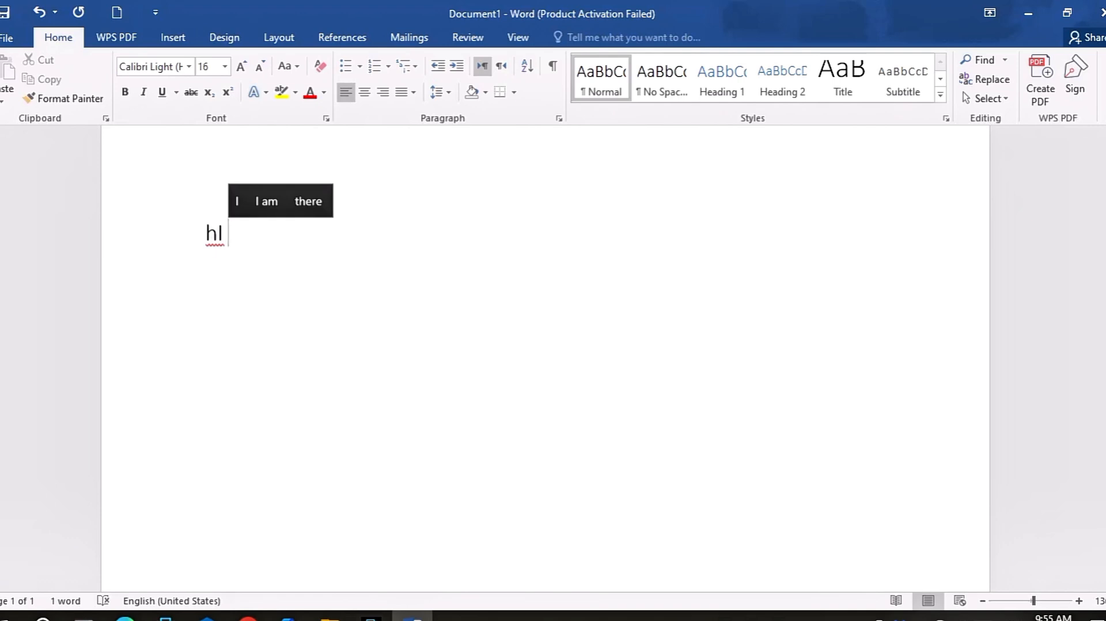
text( BORTHER I GO)
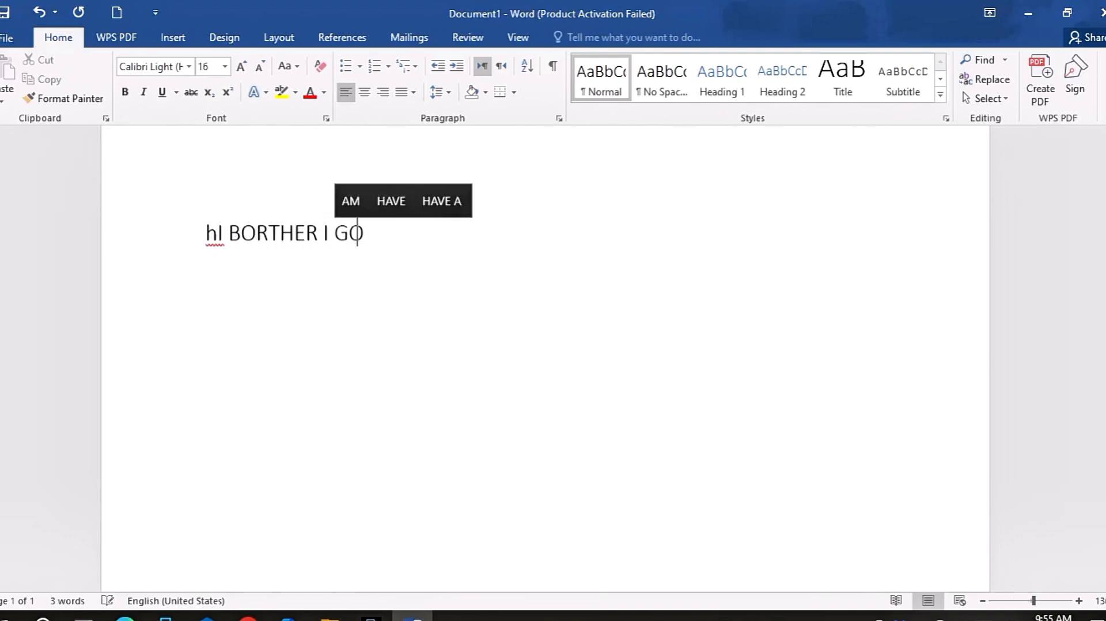
key(BackSpace)
key(BackSpace)
text(HOPE YOU ARE)
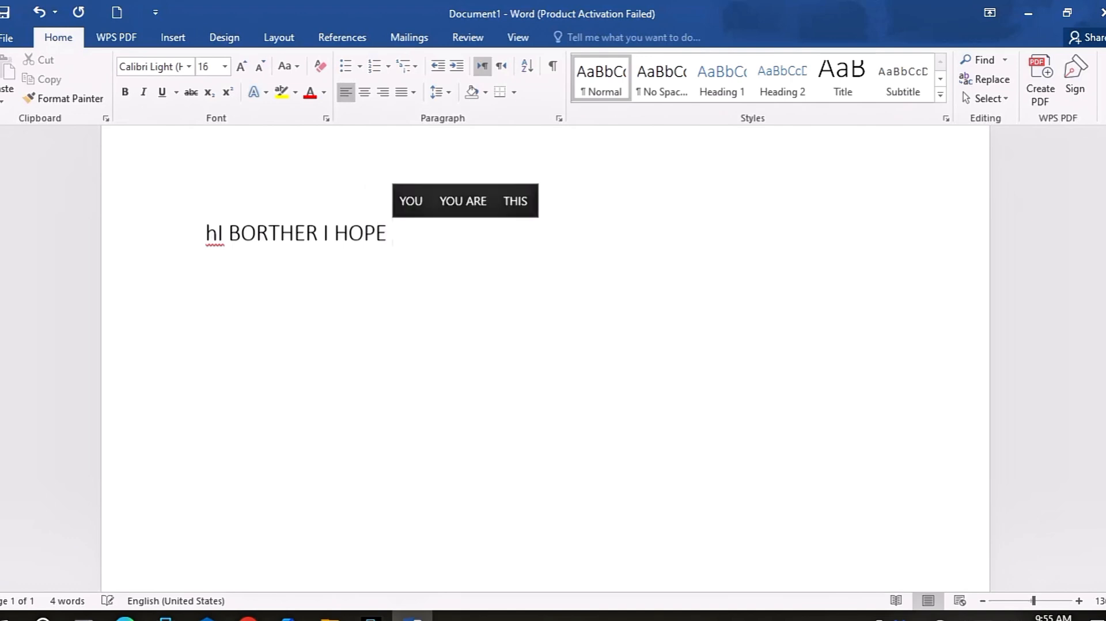
text( ALLLA)
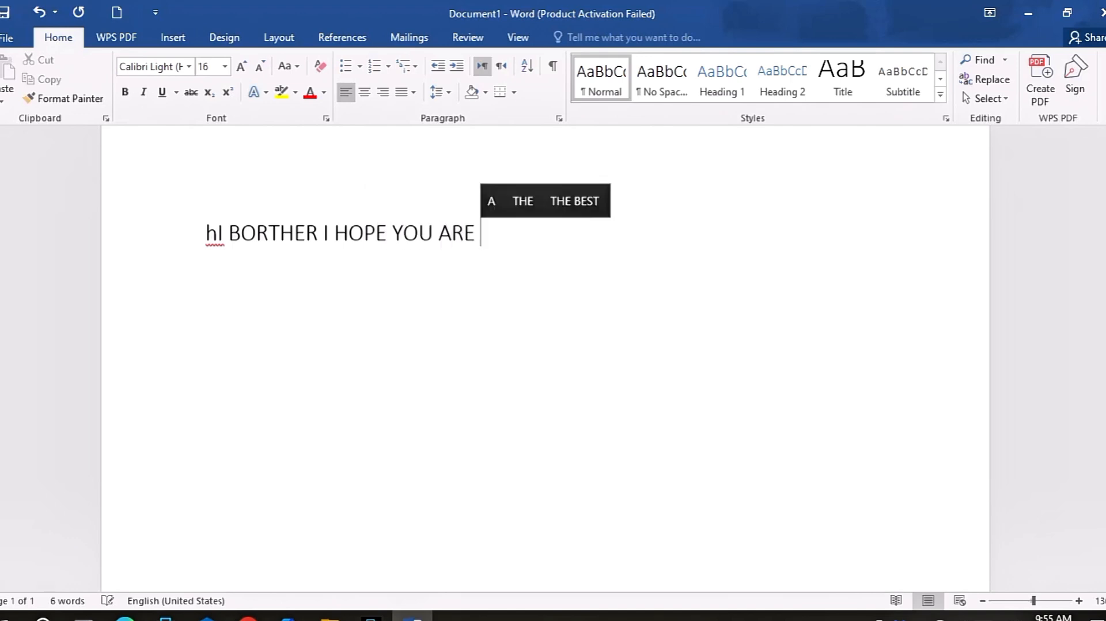
key(BackSpace)
key(BackSpace)
text(GOOD)
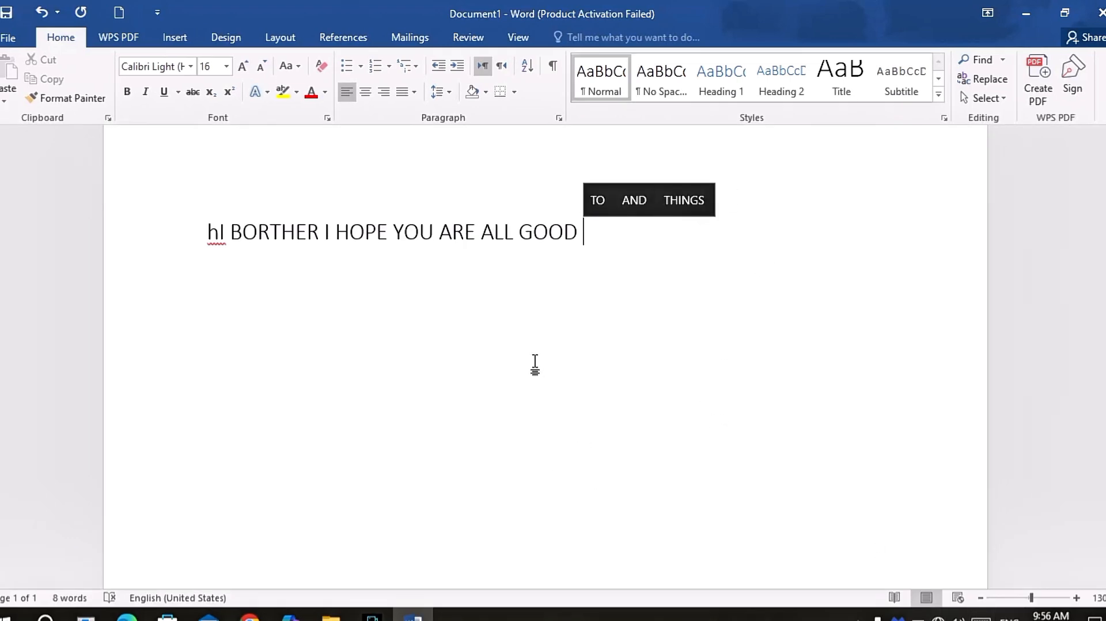
Change the whole sentence to sentence case and after that to lowercase
click(570, 233)
drag(570, 234, 213, 229)
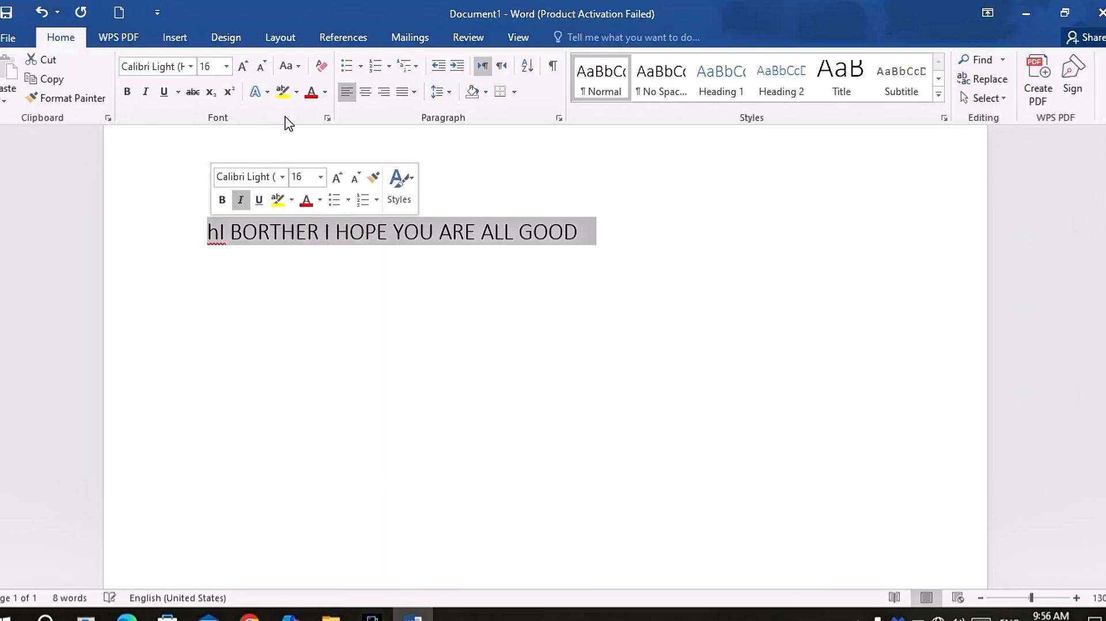
click(298, 68)
click(313, 85)
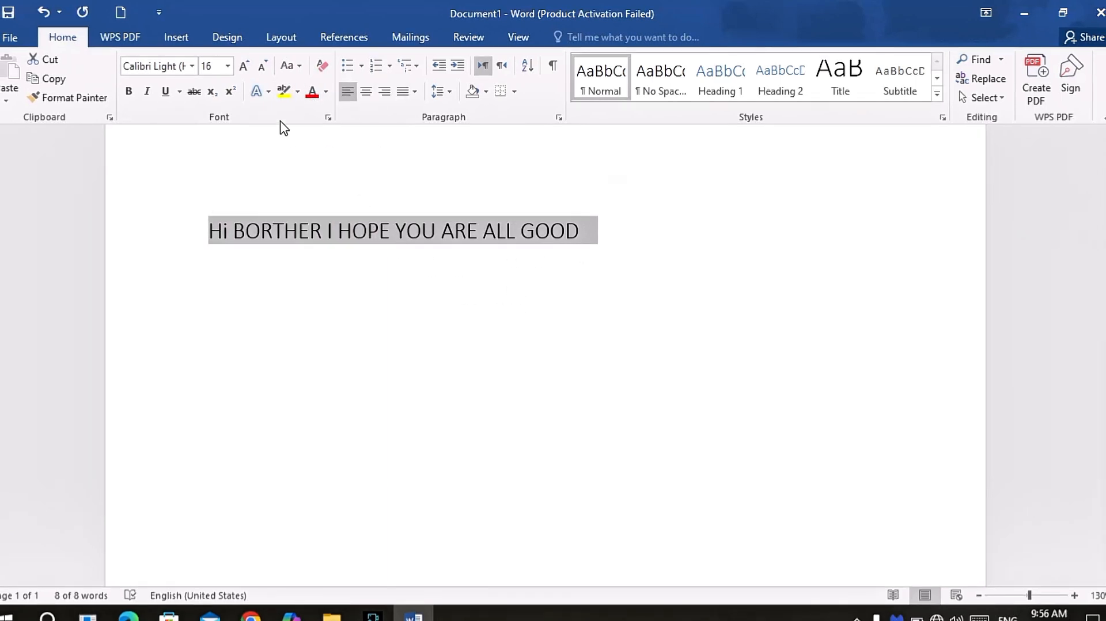
click(299, 68)
click(322, 107)
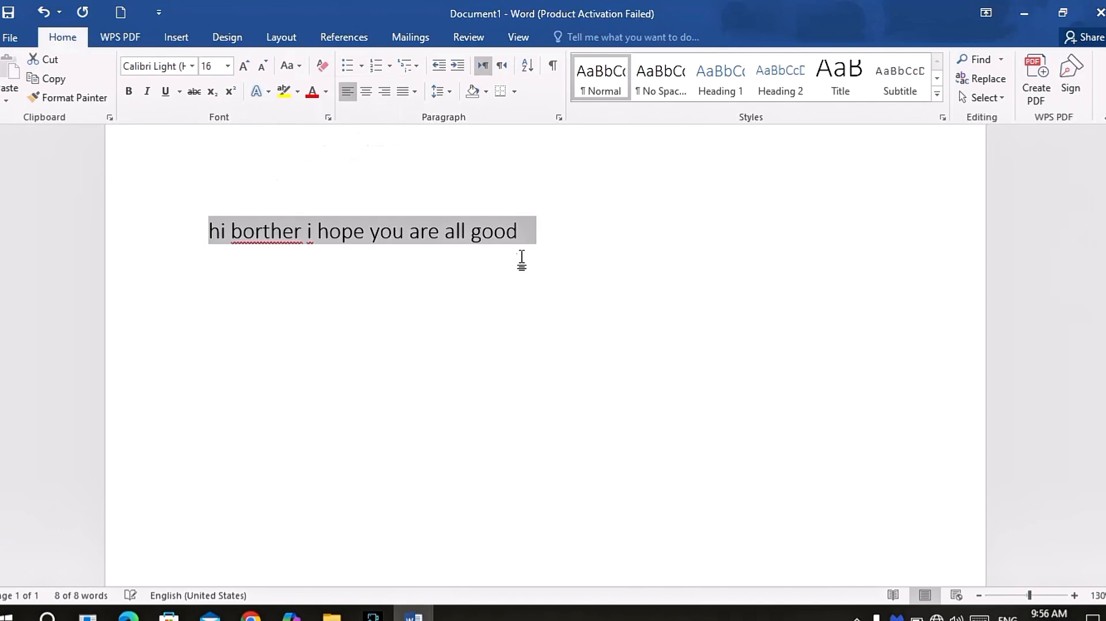
Apply the Capitalize Each Word case option to the sentence
click(300, 67)
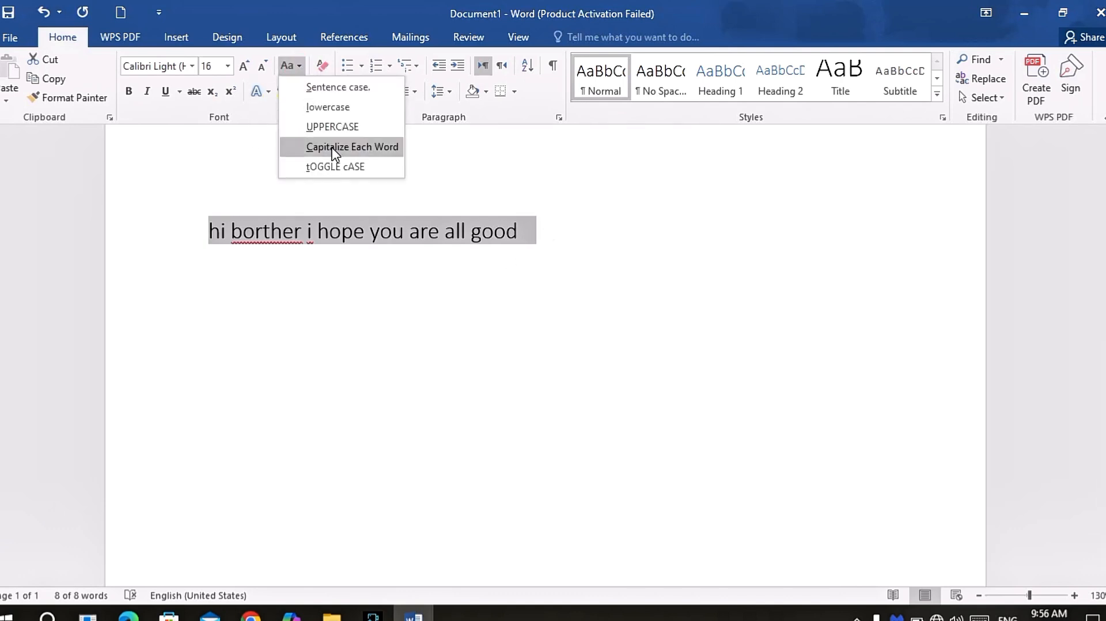
click(334, 147)
click(550, 228)
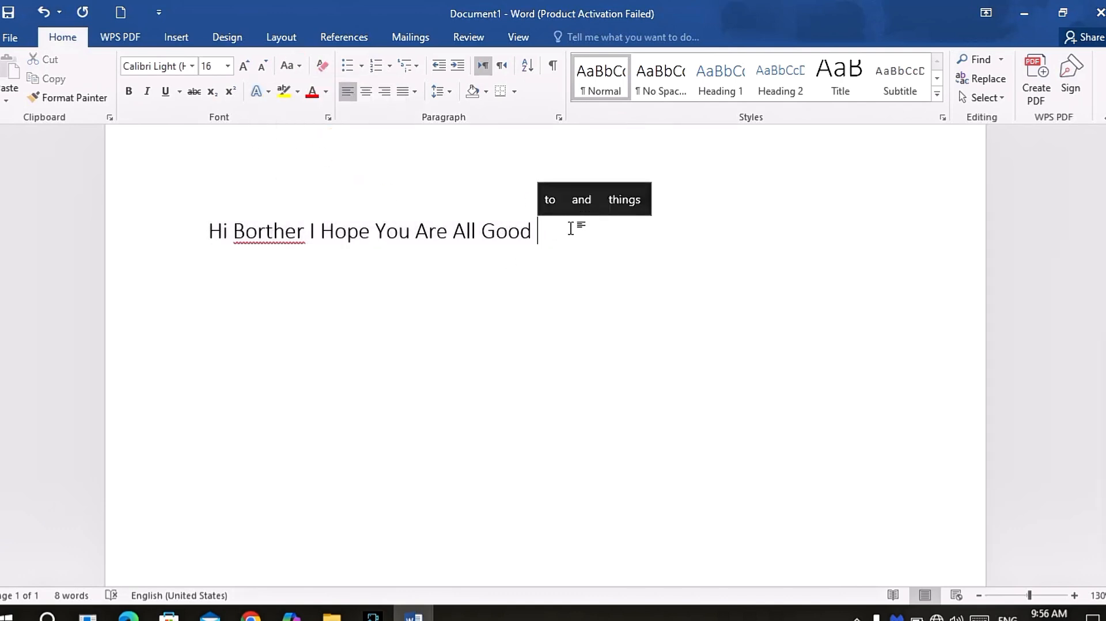
Correct the misspelled word "Borther" to "Brother" using the spelling suggestion
click(265, 240)
right_click(266, 240)
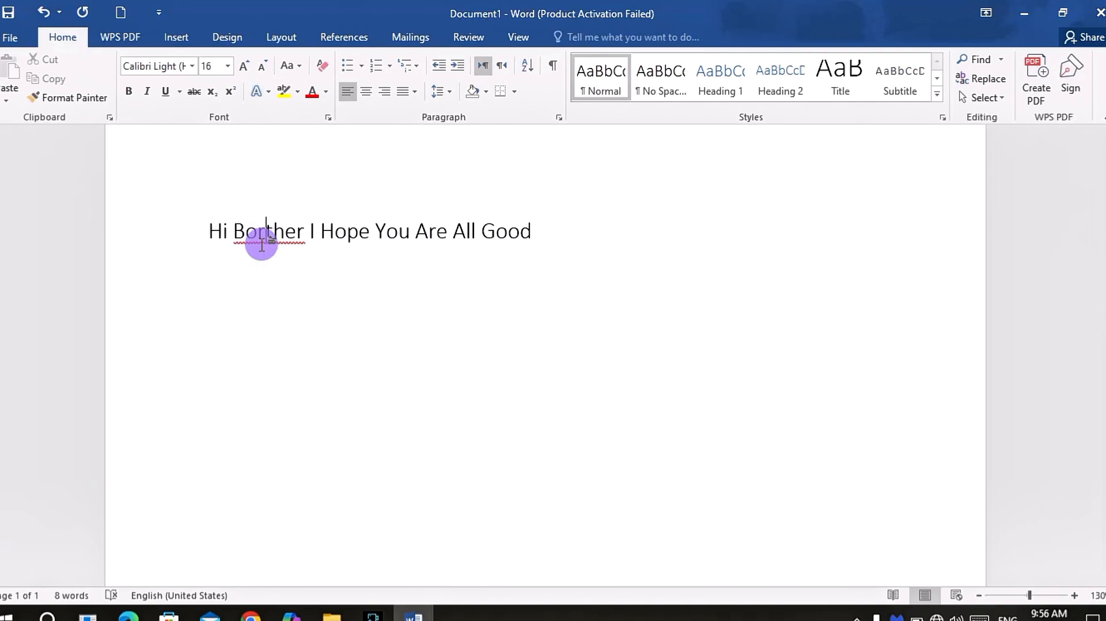
click(351, 255)
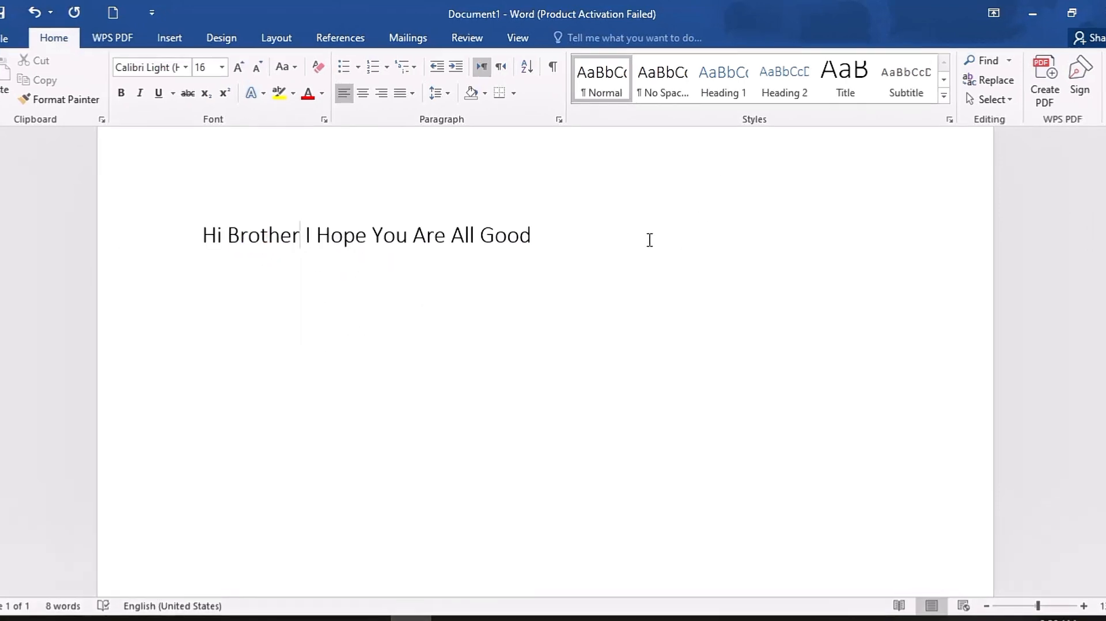
Copy the whole sentence and paste eight copies of it, starting at the end of the first line
drag(563, 237, 206, 239)
key(ctrl+c)
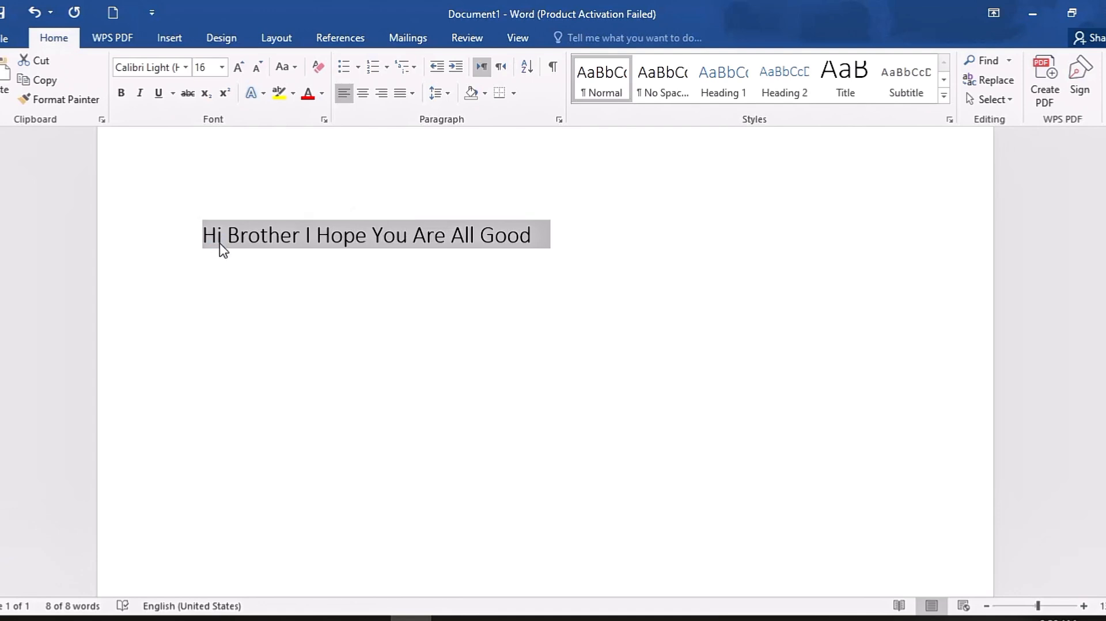
click(555, 236)
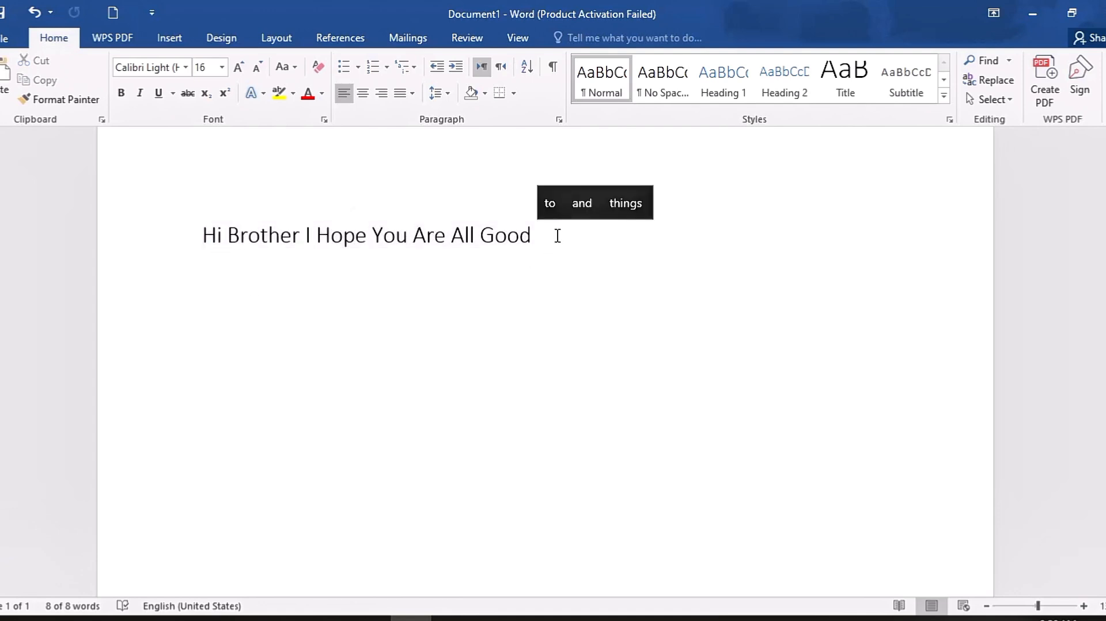
key(ctrl+v)
key(ctrl+v)
key(ctrl+v)
key(ctrl+v)
key(ctrl+v)
key(ctrl+v)
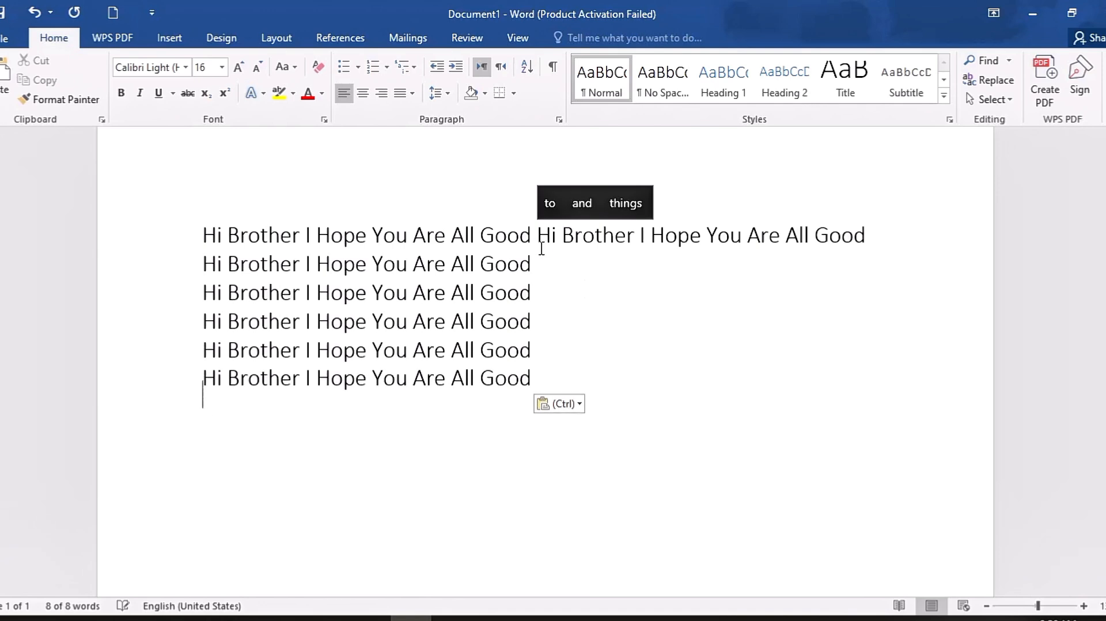
key(ctrl+v)
key(ctrl+v)
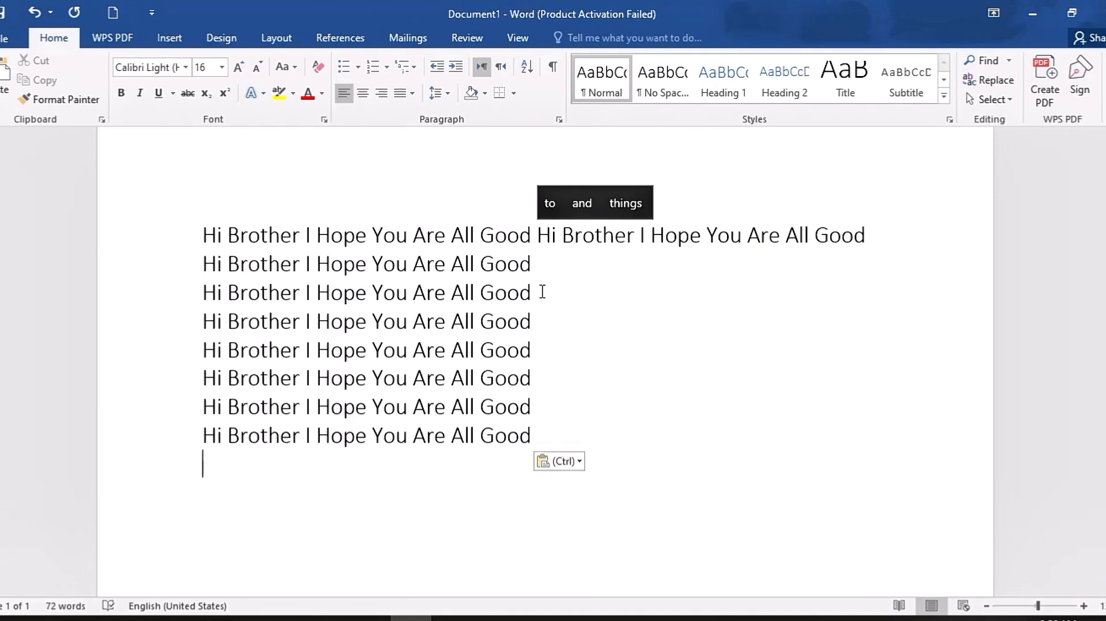
Increase the indent of all the text lines by one level and decrease it again
drag(870, 235, 316, 320)
drag(199, 231, 523, 427)
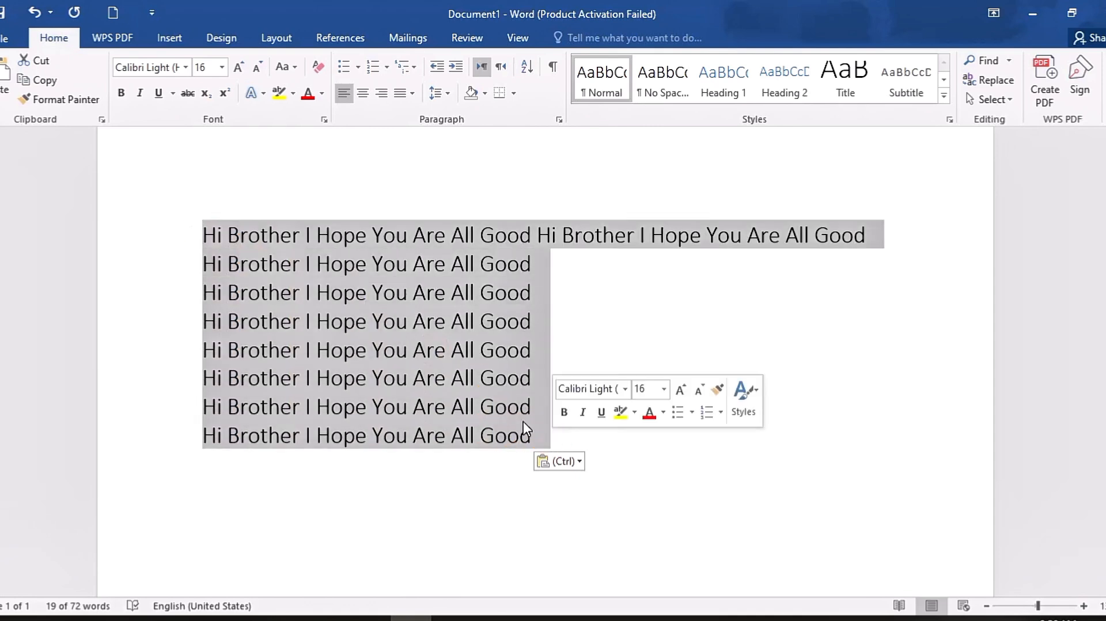
click(456, 66)
click(441, 67)
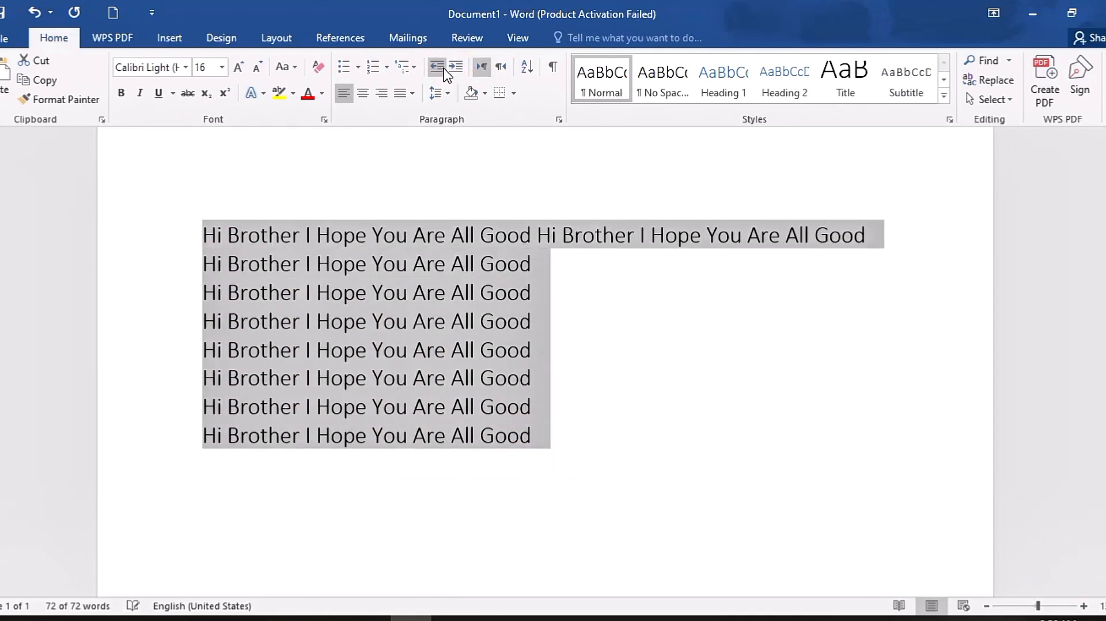
Indent only the fourth line by two levels and reduce its indent by one level
click(368, 318)
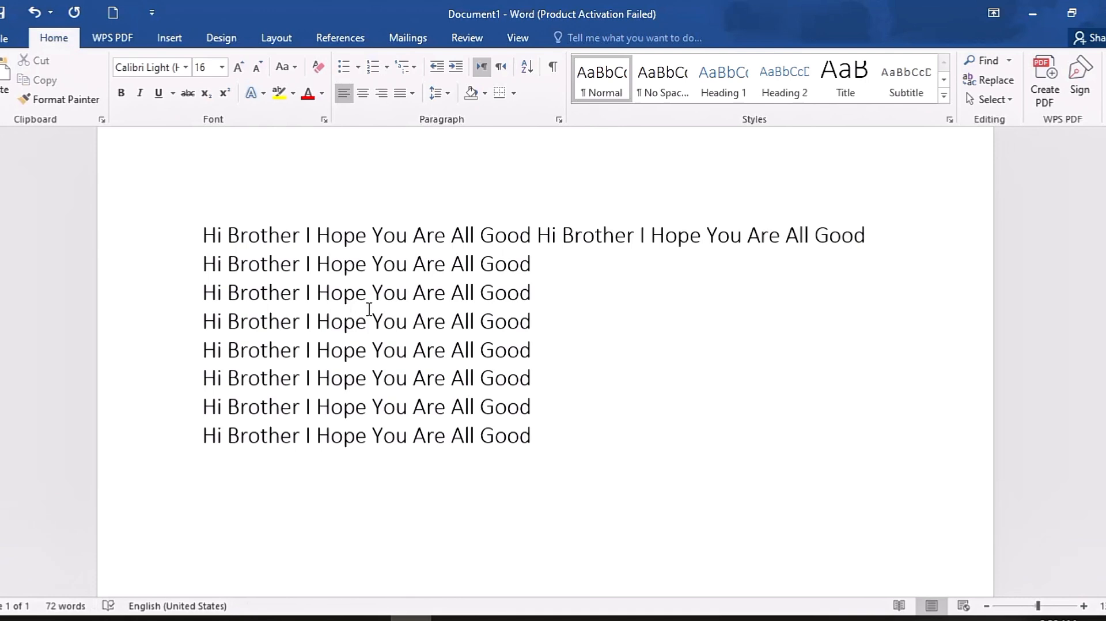
click(453, 68)
click(452, 66)
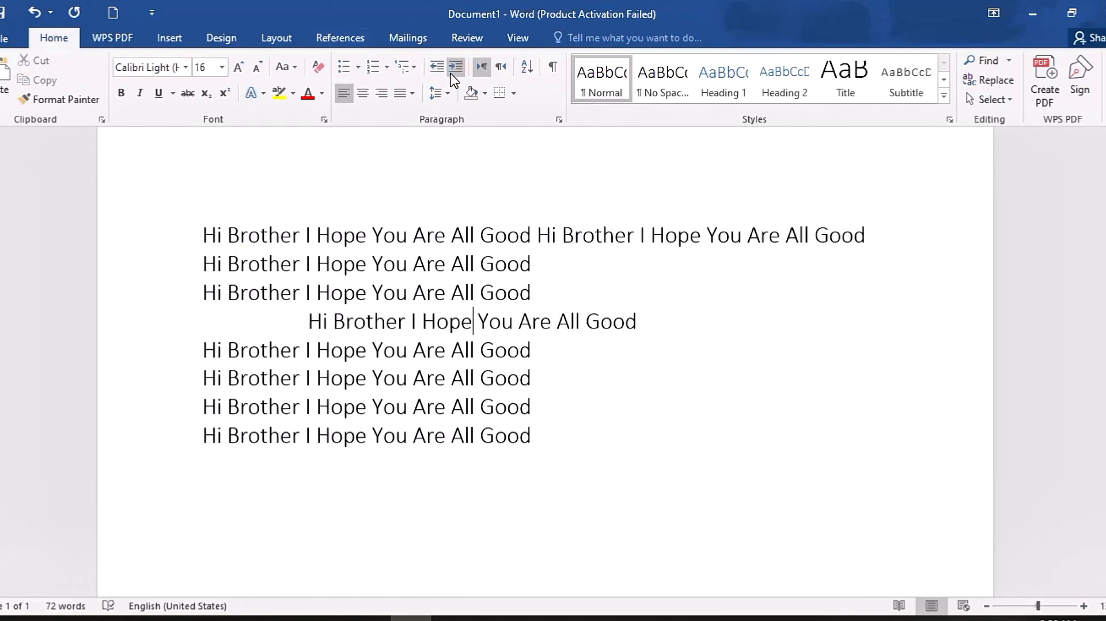
click(436, 74)
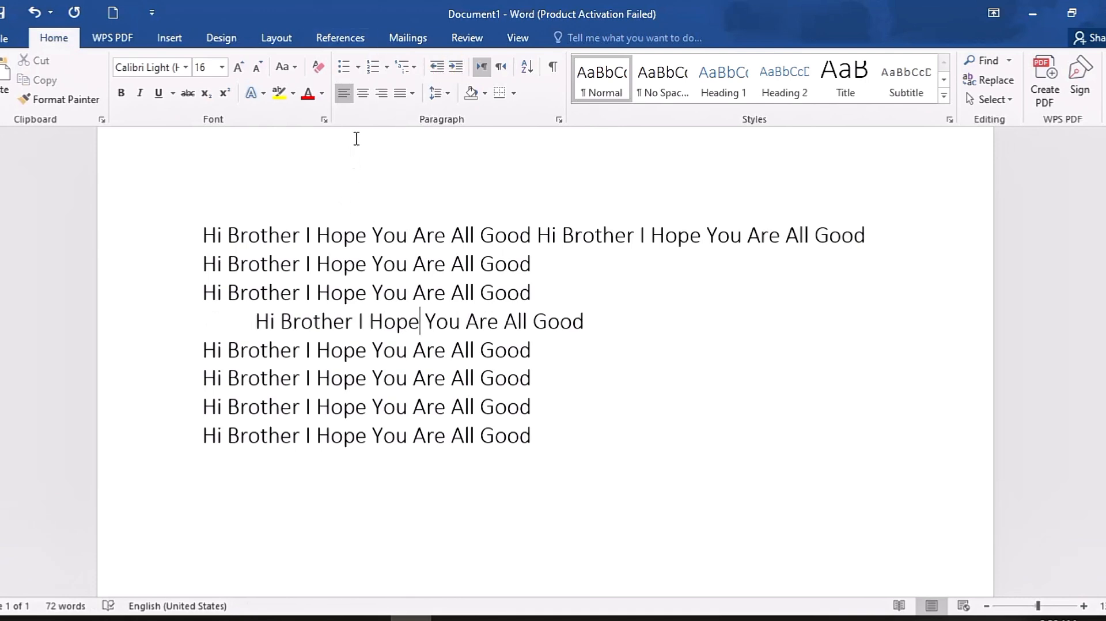
Align the fourth line to the right and revert it to left alignment
click(381, 93)
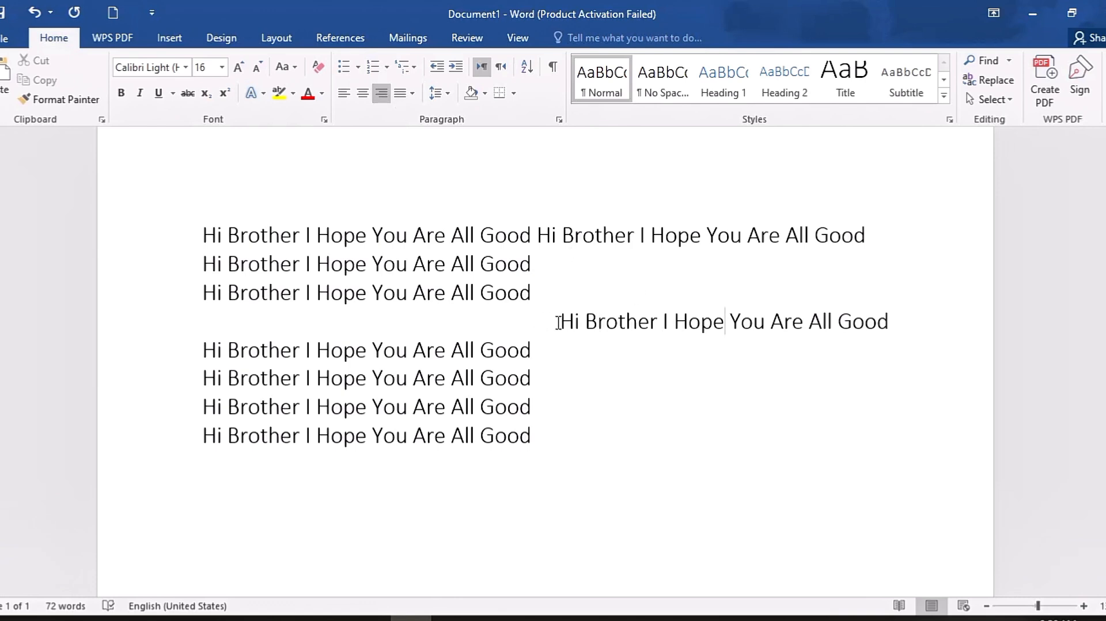
key(BackSpace)
key(BackSpace)
key(BackSpace)
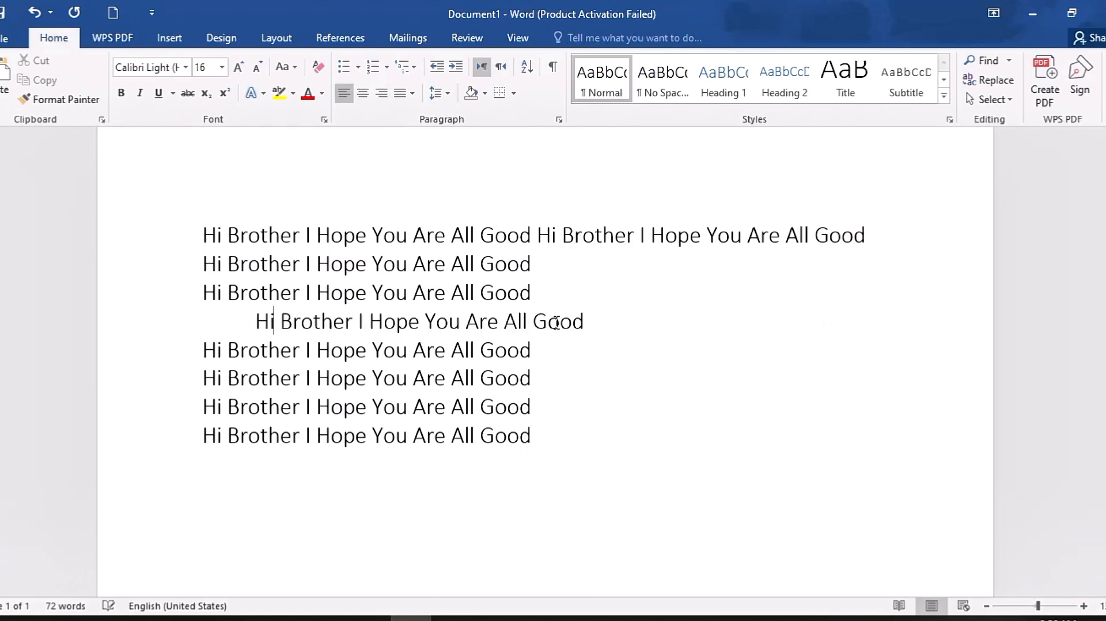
Bring all the lines back to the left margin and increase their indent by one level
drag(207, 236, 533, 435)
click(457, 66)
click(437, 67)
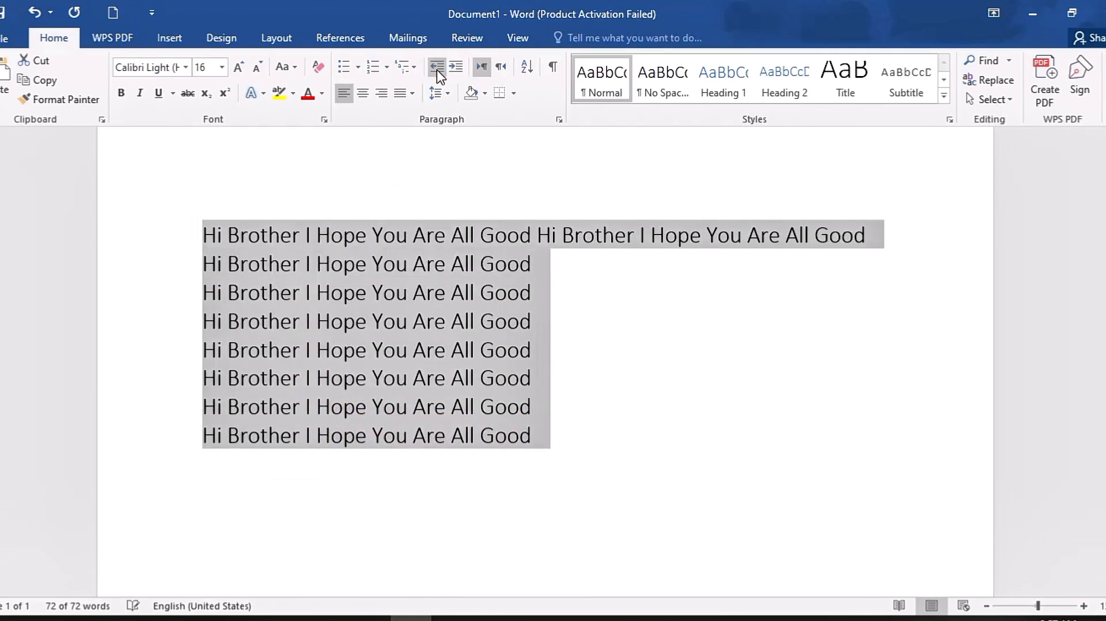
click(456, 67)
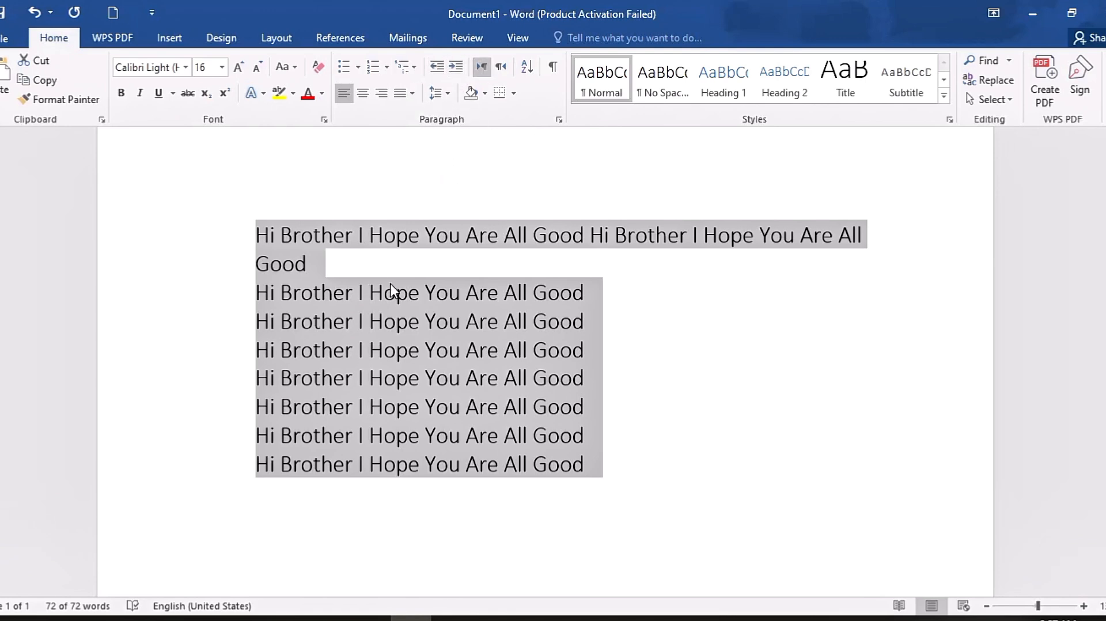
Set the line spacing of all the text lines to 2.5
click(639, 323)
scroll(348, 284, up, 2)
drag(247, 272, 555, 494)
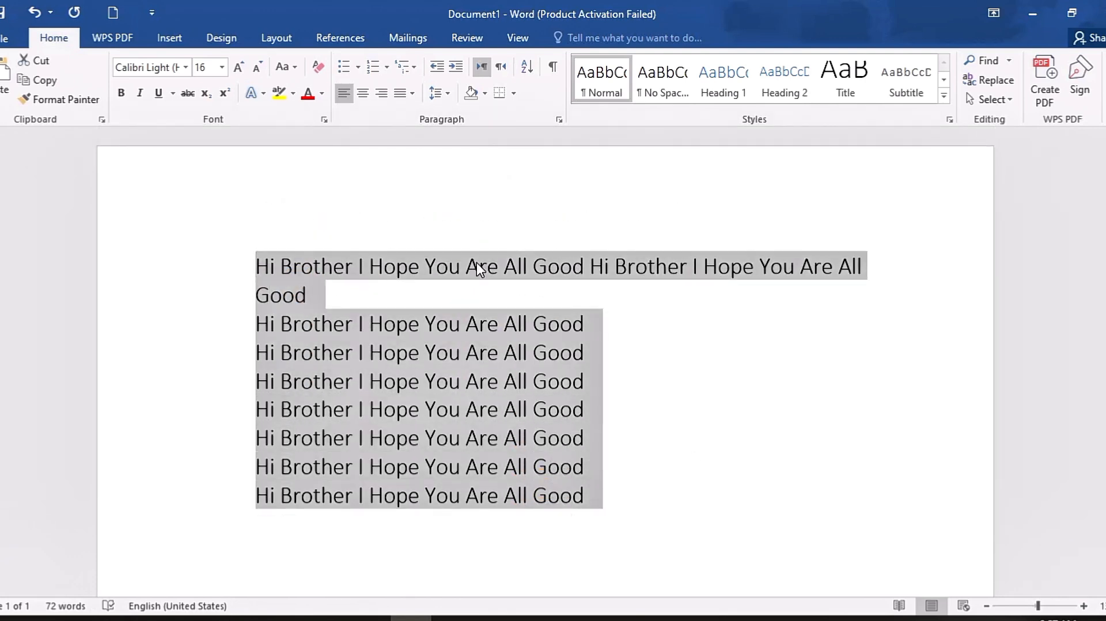
click(446, 95)
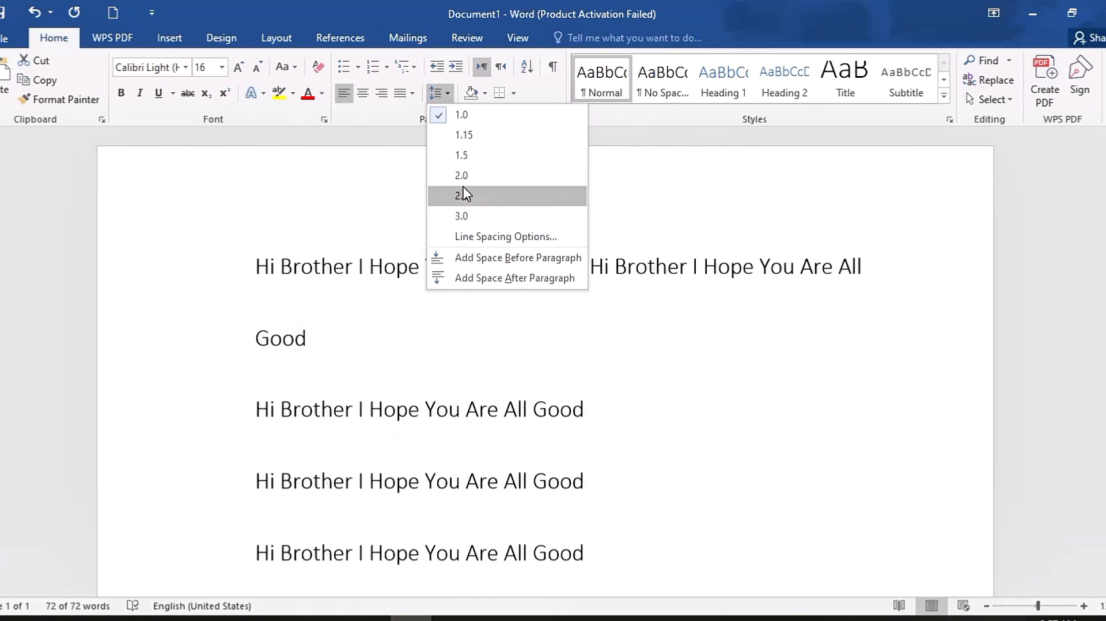
click(464, 190)
scroll(463, 188, down, 2)
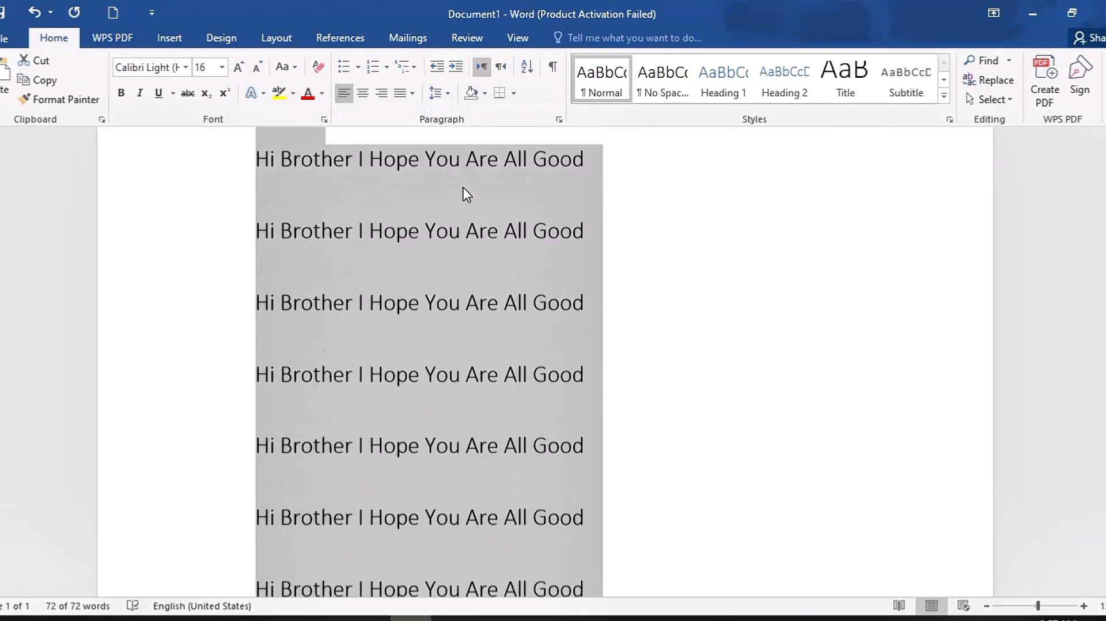
Set the selected lines' spacing to Multiple at 3 through the line spacing options
click(448, 95)
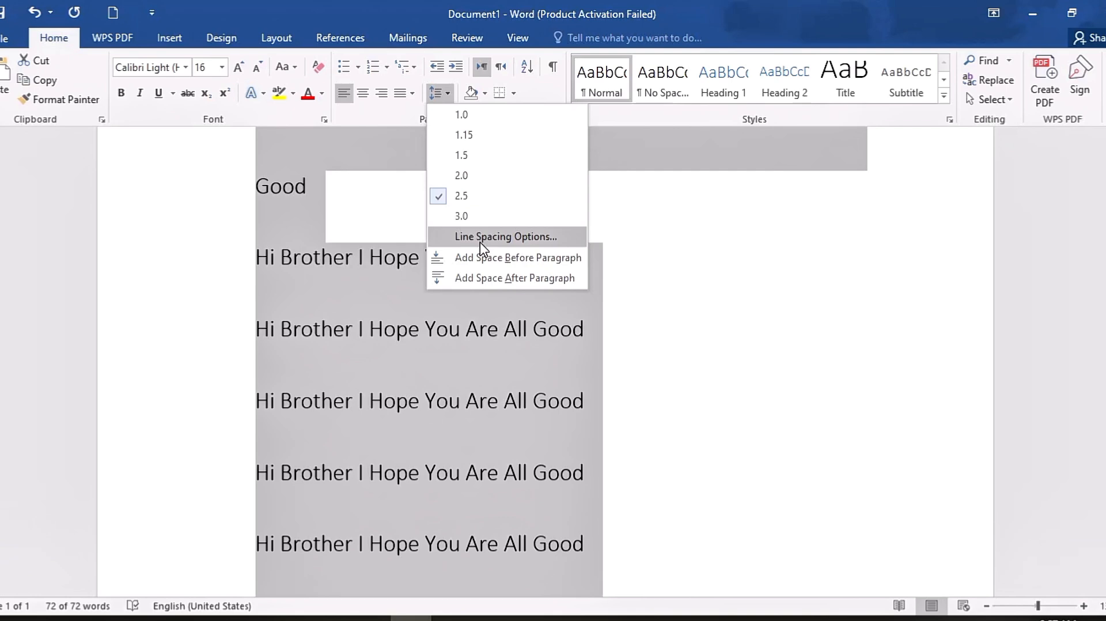
click(480, 242)
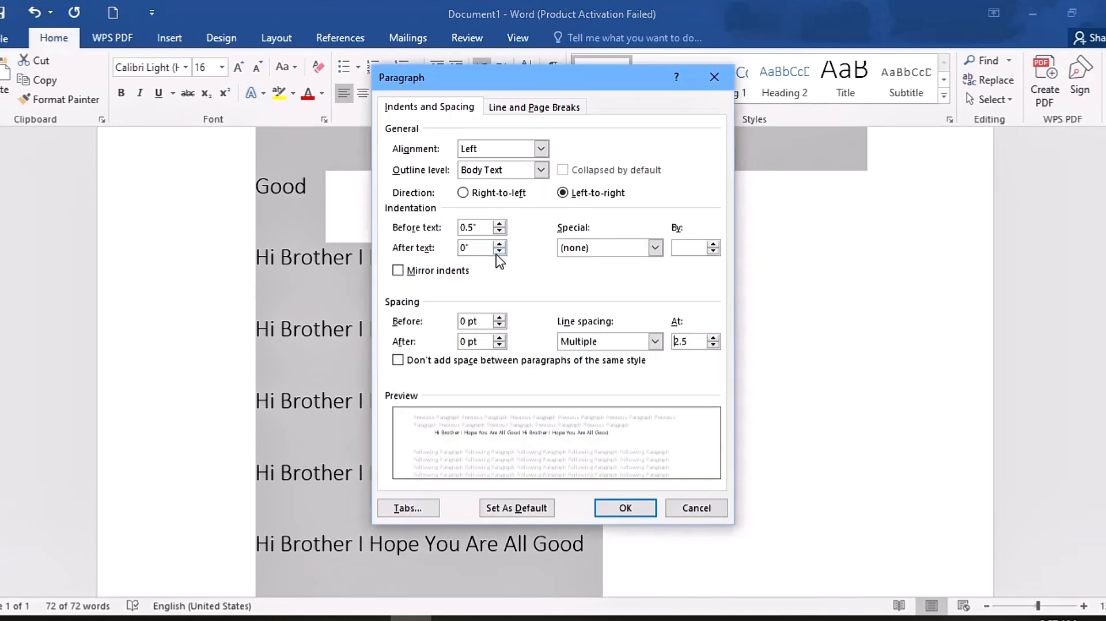
click(655, 341)
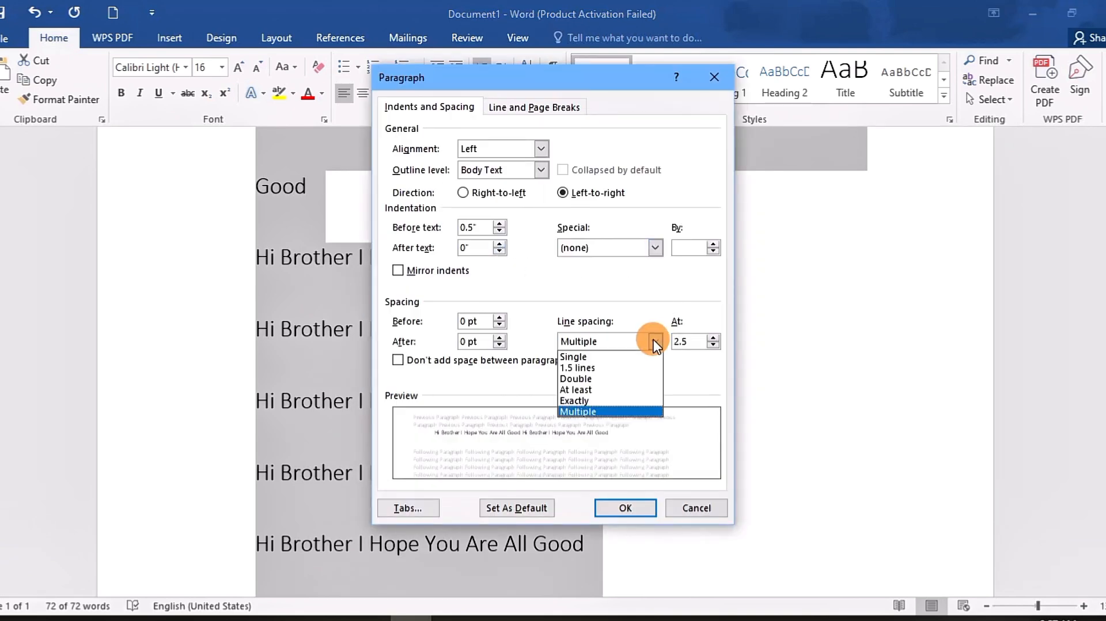
click(593, 411)
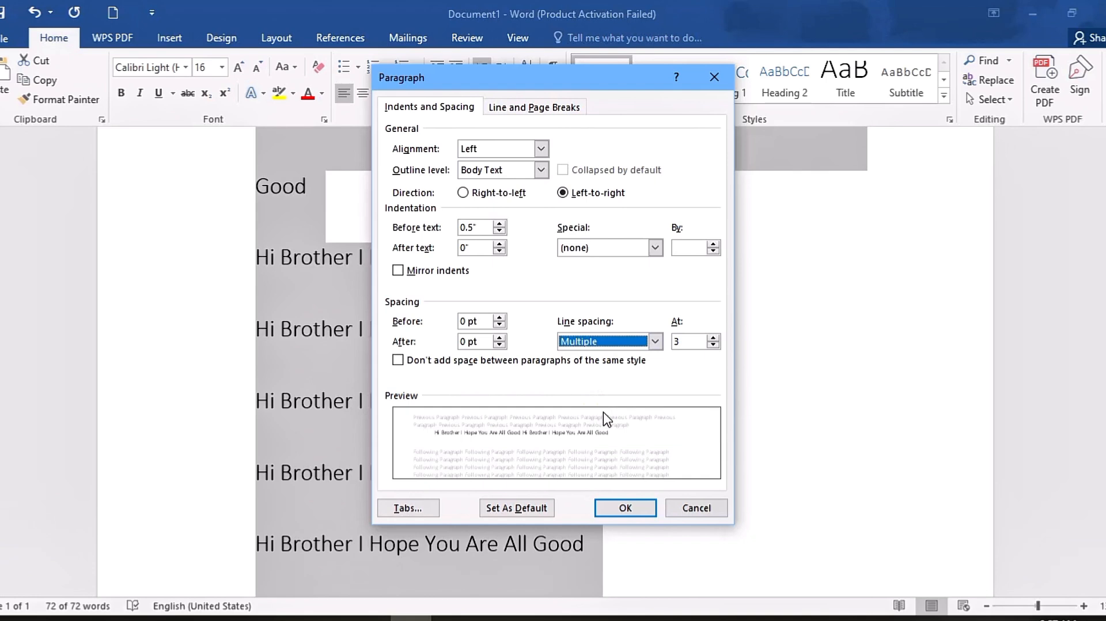
click(604, 512)
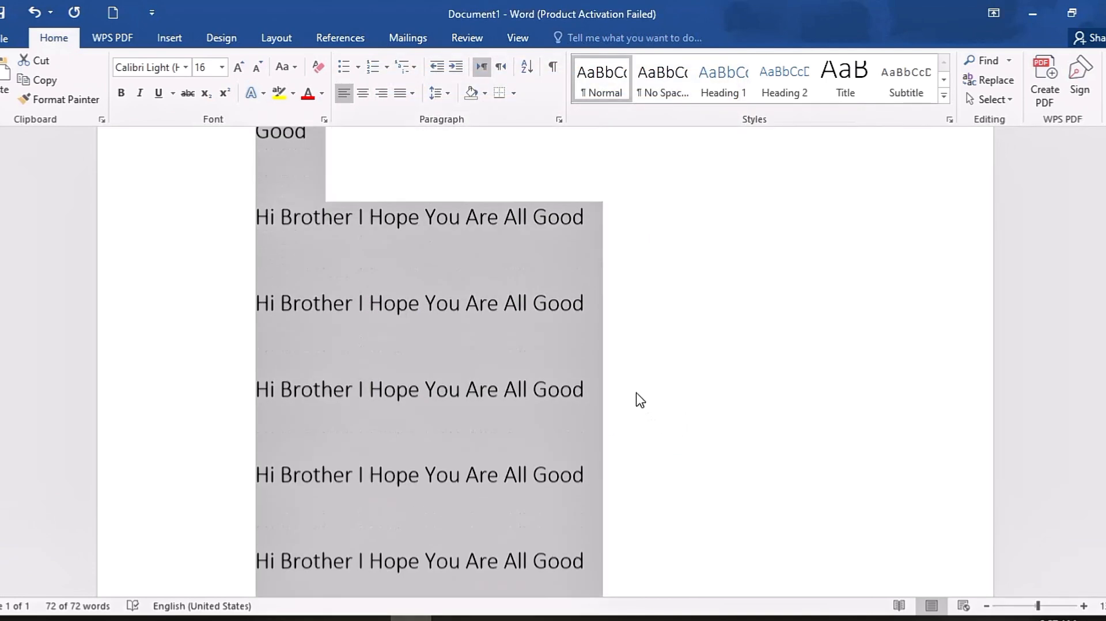
Apply all borders to the selected lines and remove them again with No Border
scroll(639, 403, up, 4)
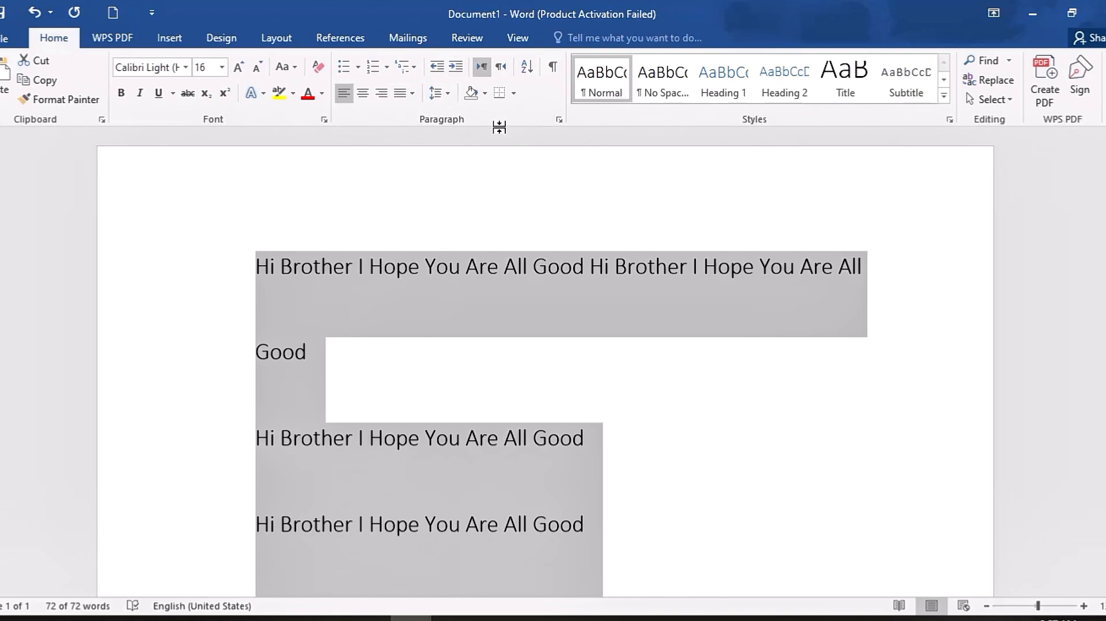
click(517, 97)
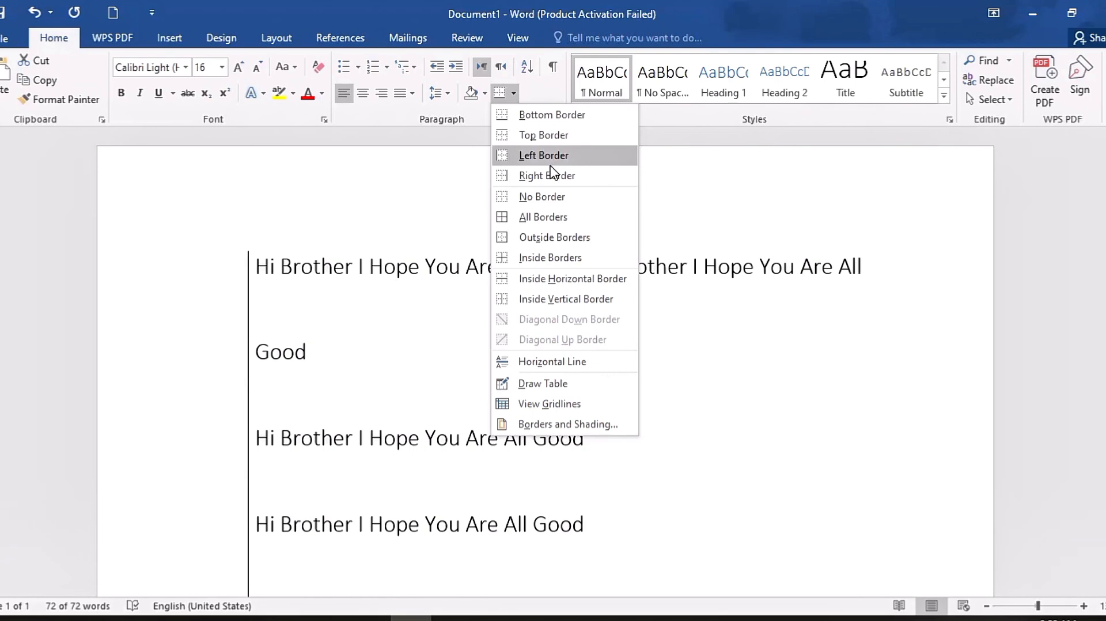
click(547, 218)
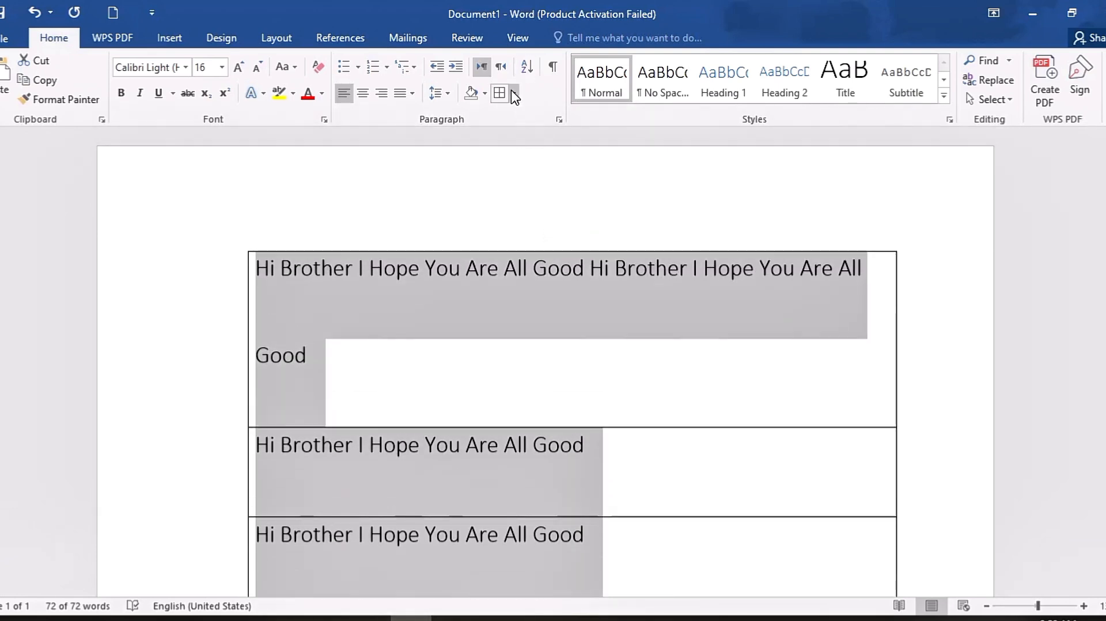
click(512, 92)
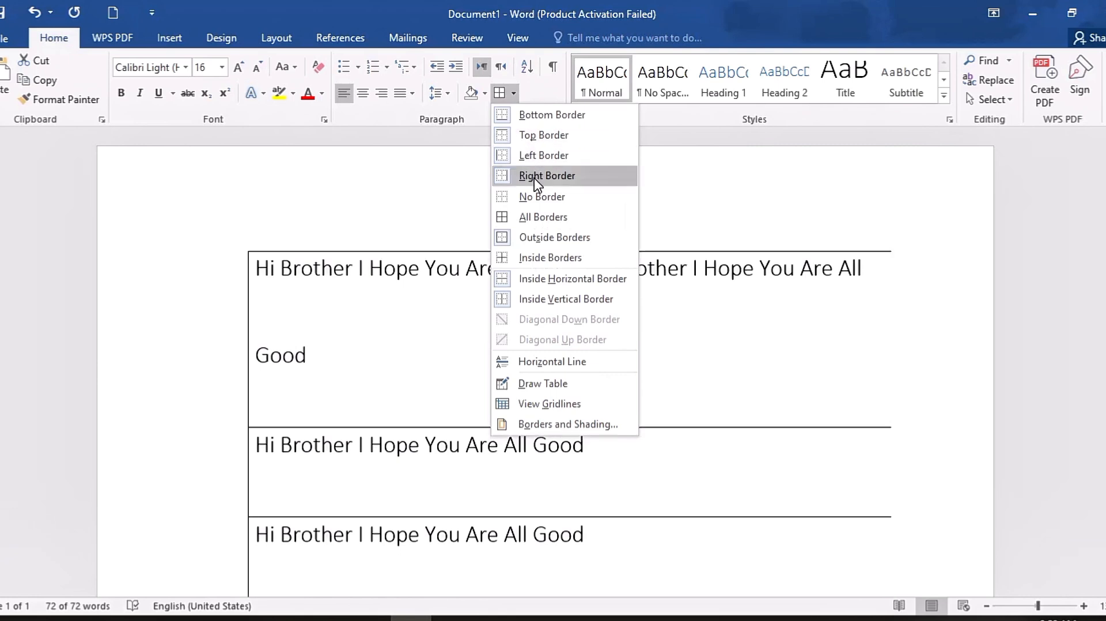
click(529, 196)
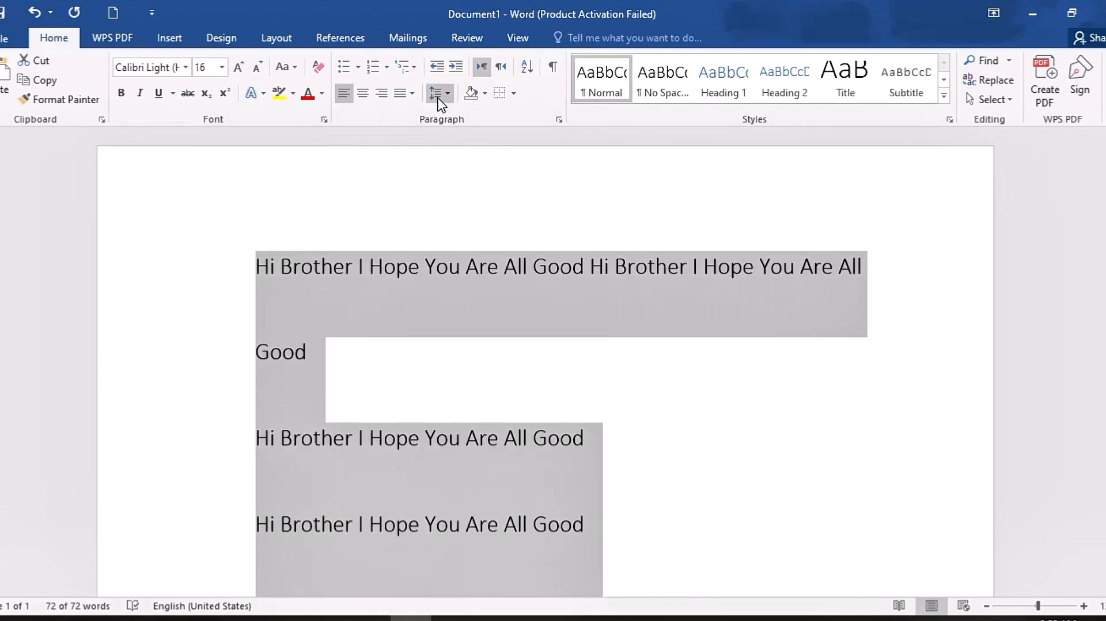
Set the line spacing of the selected lines back to single
click(437, 93)
click(466, 118)
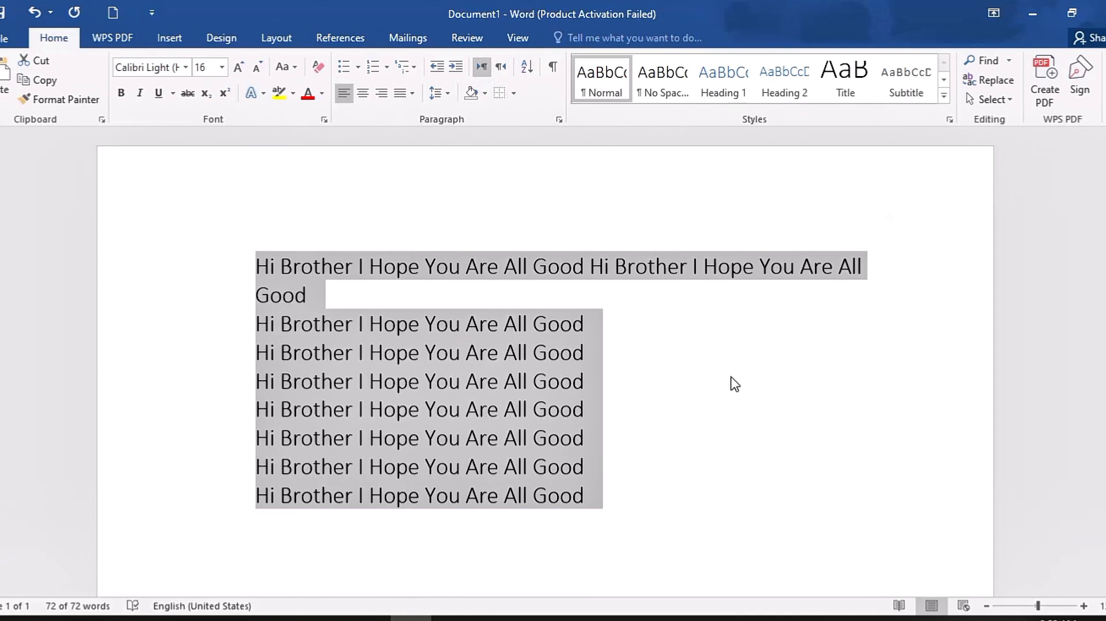
Add a right-aligned line below the last sentence and enter a person's name on it
scroll(639, 350, down, 4)
click(415, 338)
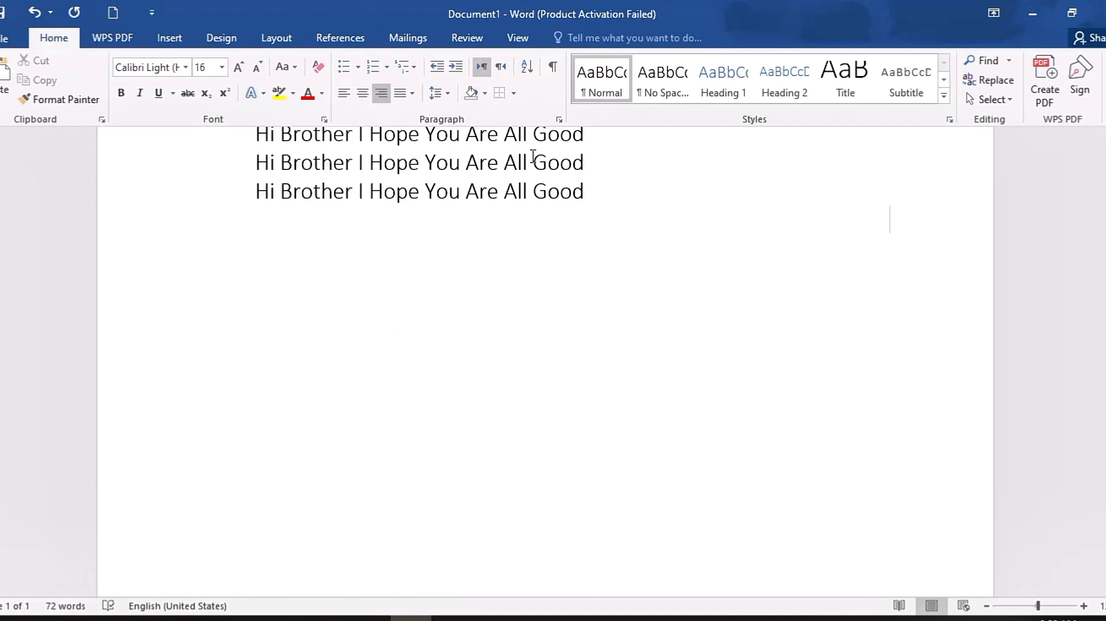
key(Return)
text(sanaullah)
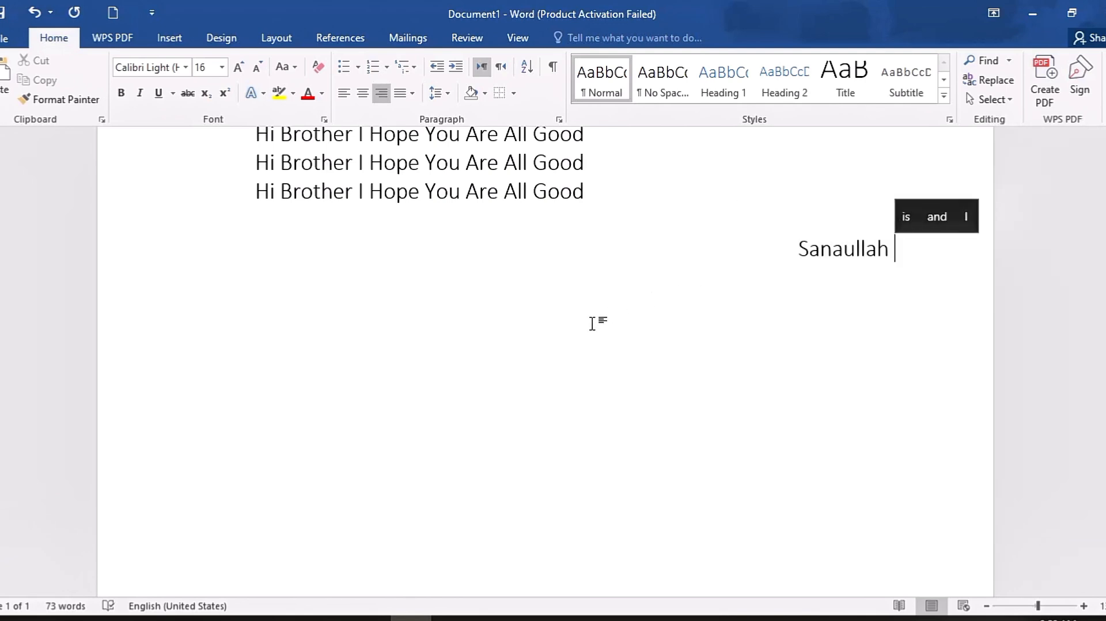
Switch the input language to Pashto and add the letter ت after the name, deleting the extra letters
key(alt+shift)
key(super+space)
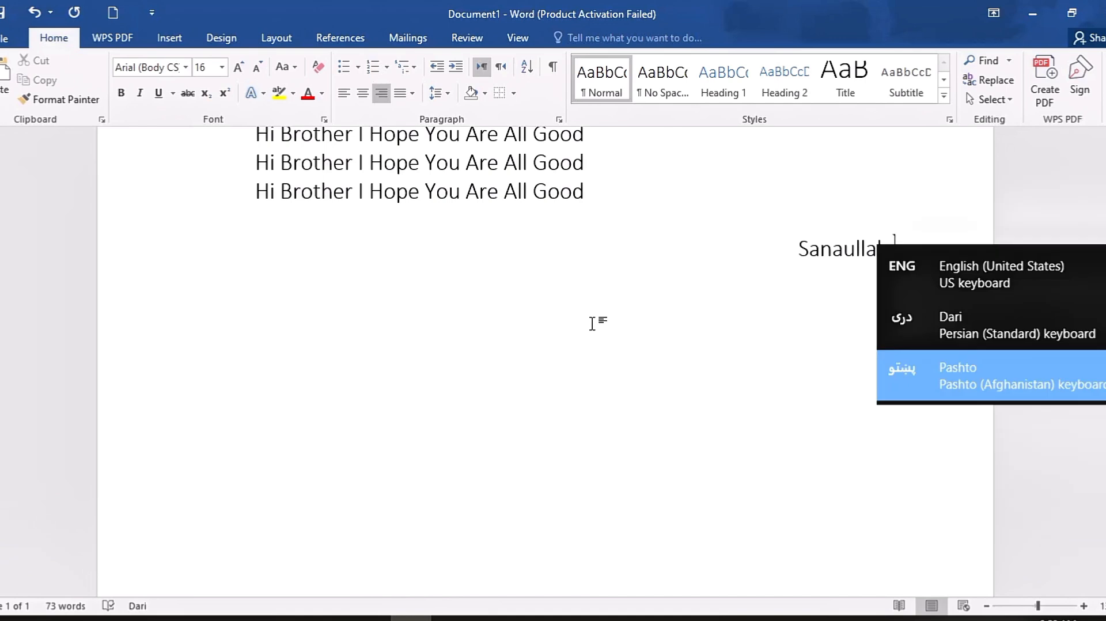
text(ت)
key(BackSpace)
key(BackSpace)
key(BackSpace)
key(BackSpace)
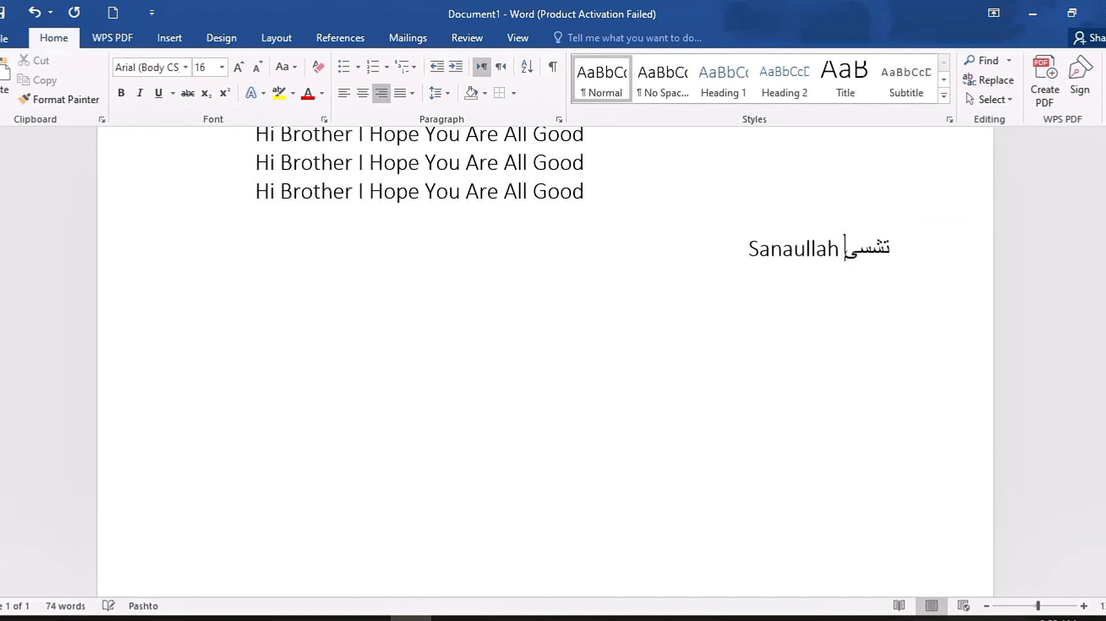
Left-align the name line and delete backwards from its start until the name joins the last sentence after "G"
click(743, 264)
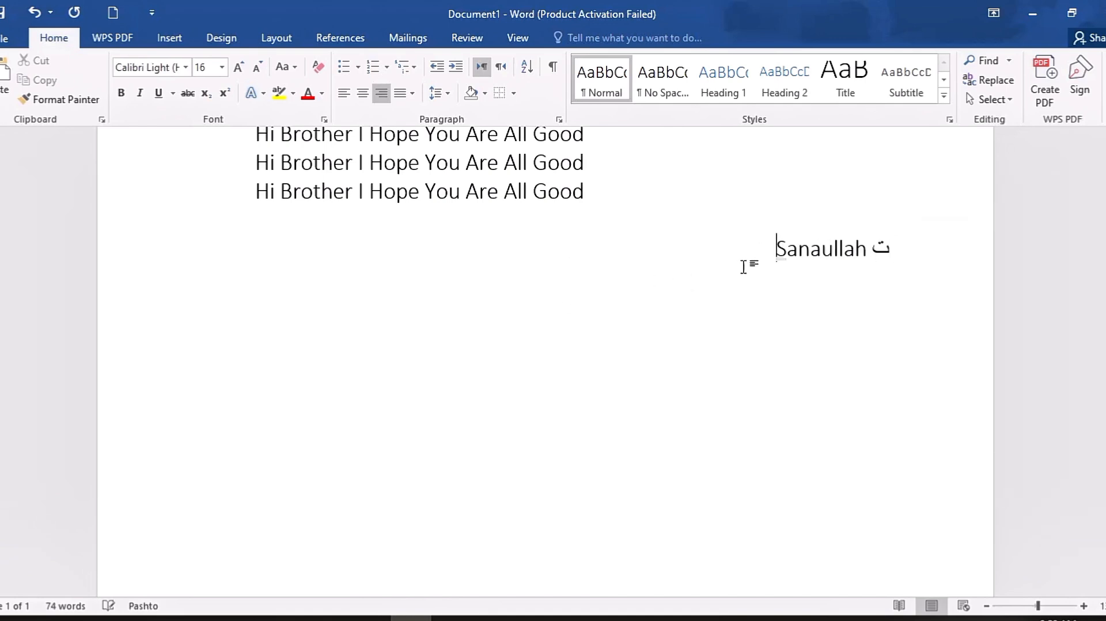
key(ctrl+l)
key(BackSpace)
key(BackSpace)
key(BackSpace)
key(BackSpace)
key(BackSpace)
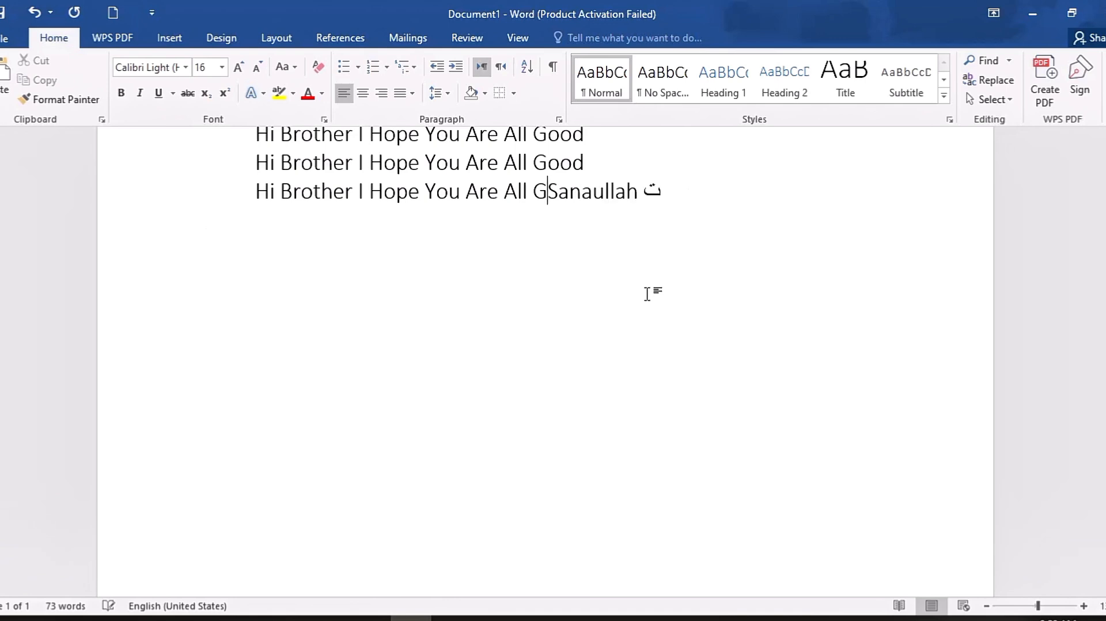
Add blank lines below the last sentence and enter سلام on a new right-aligned line
key(End)
key(Return)
key(Return)
key(Return)
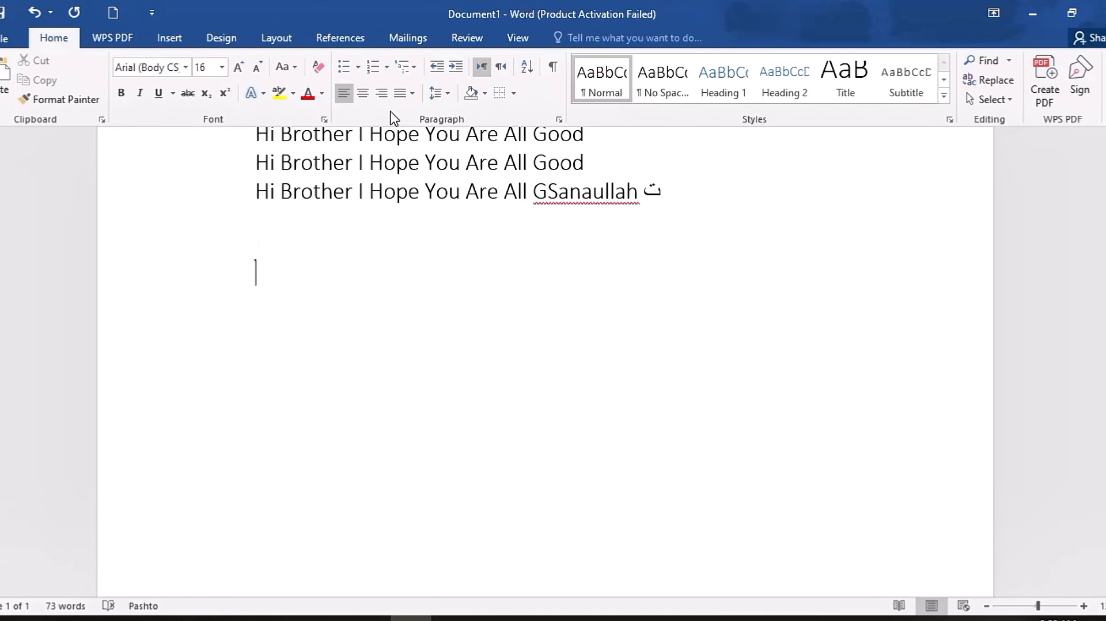
click(381, 93)
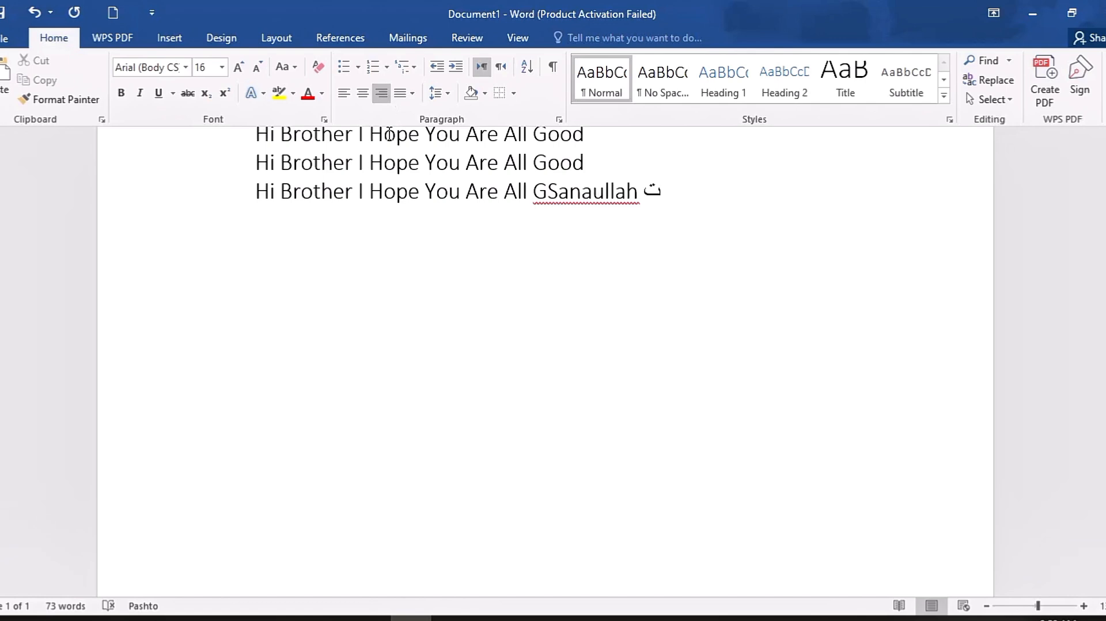
text(سلام)
Try adding the English letters "fd" after سلام and delete them
key(super+space)
text(fd)
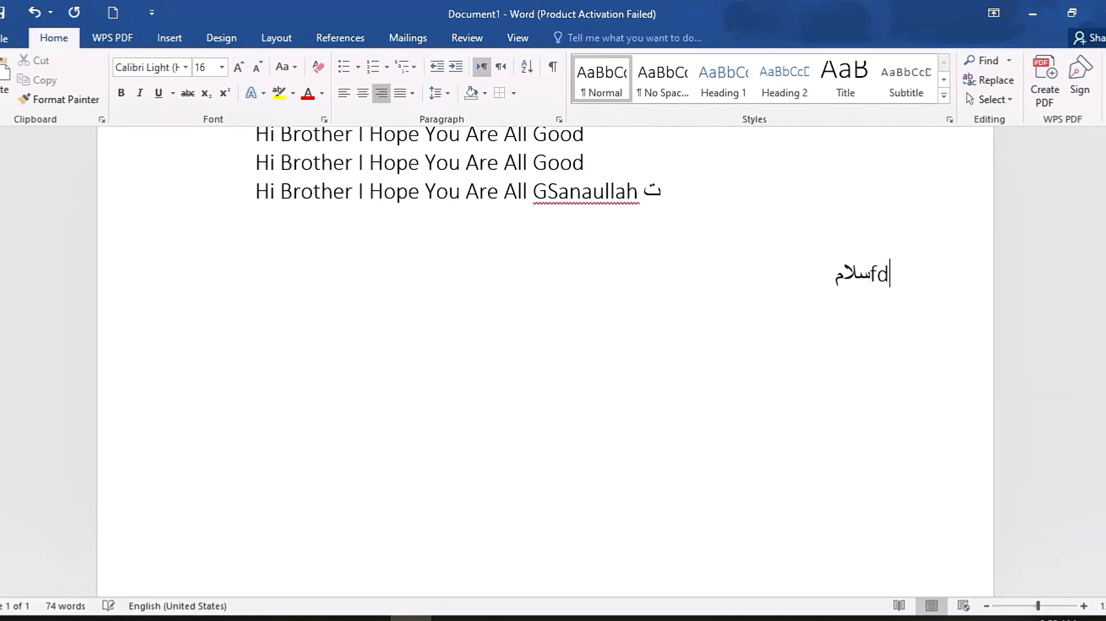
key(BackSpace)
key(BackSpace)
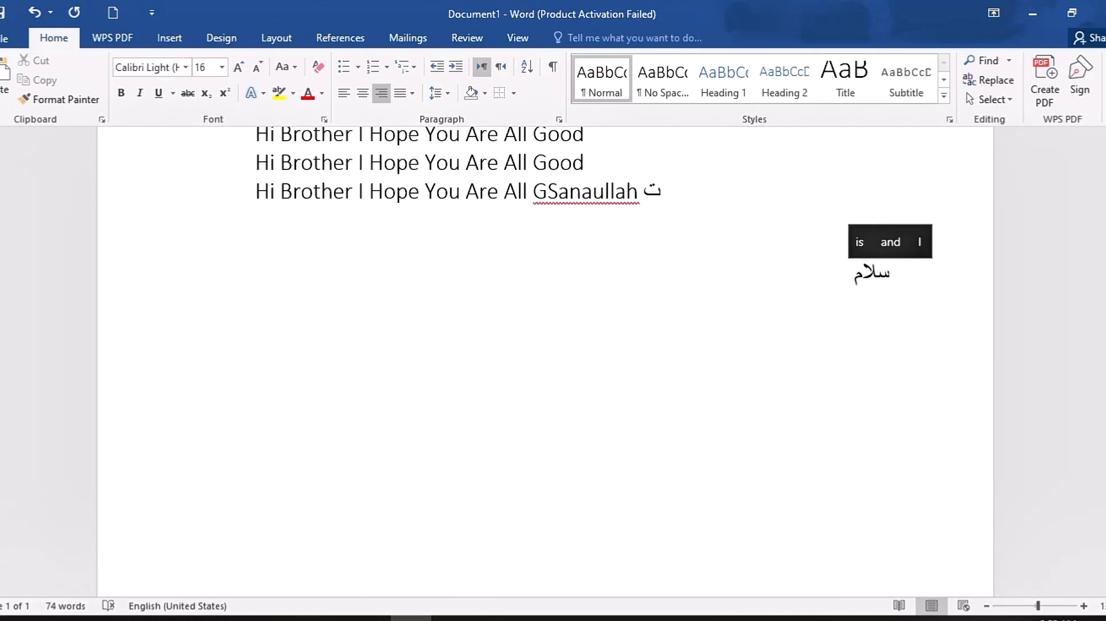
text(f)
key(BackSpace)
key(super+space)
Change the سلام paragraph to right-to-left text direction and align it to the right
scroll(370, 129, up, 5)
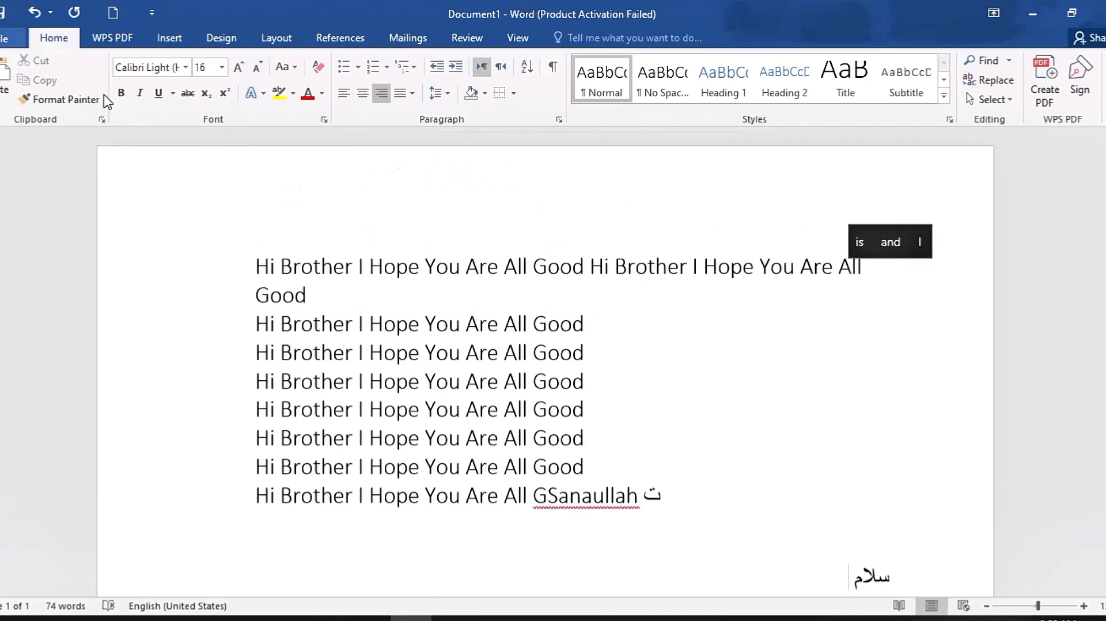
click(506, 68)
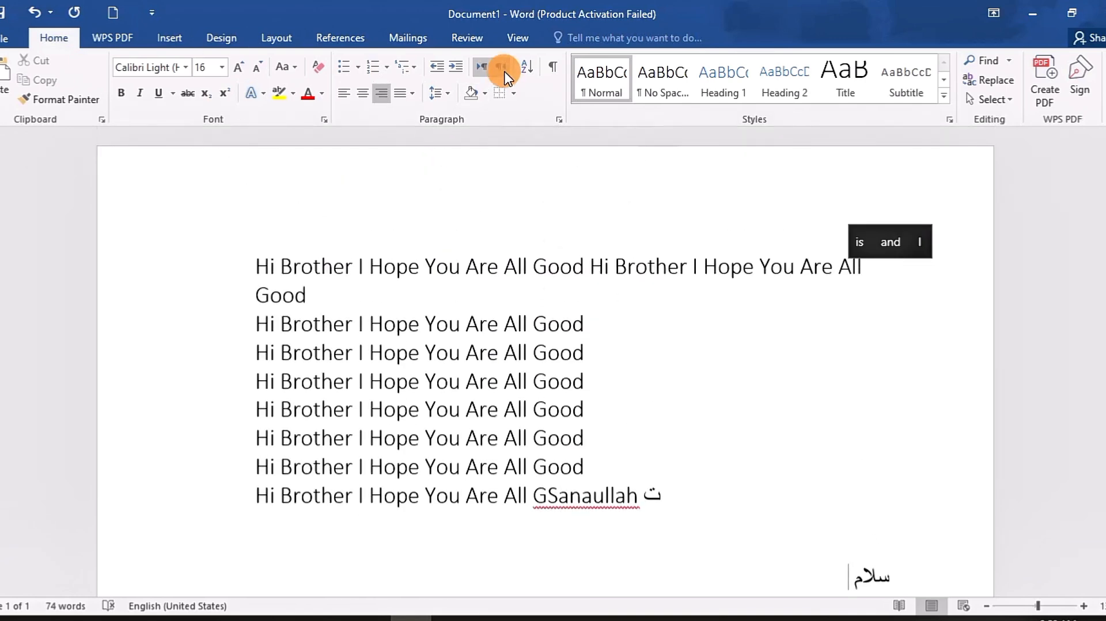
scroll(444, 141, down, 5)
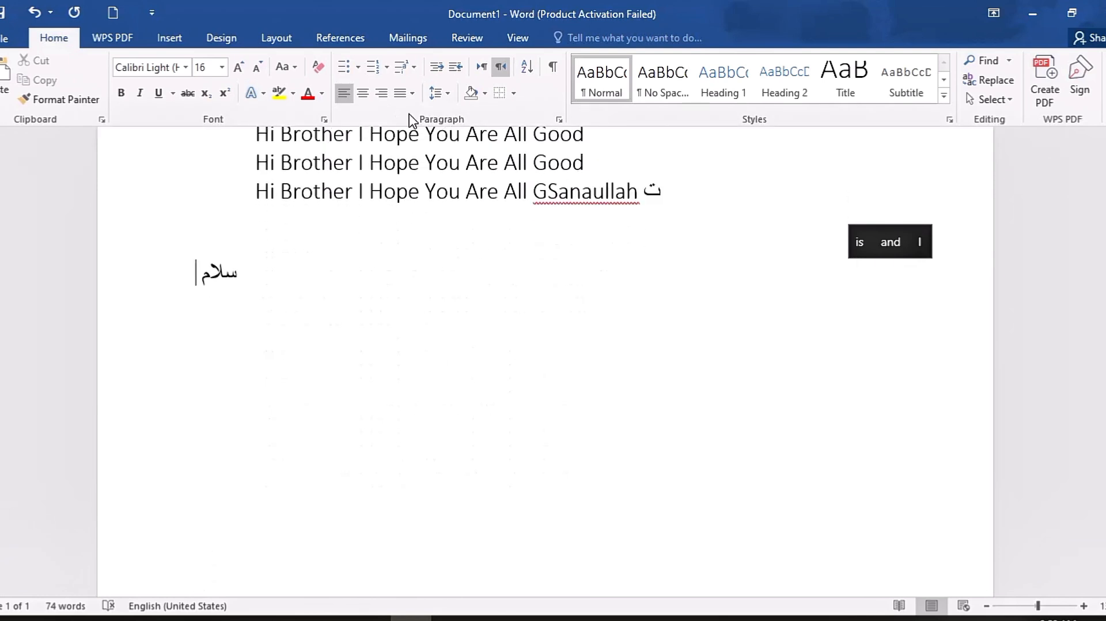
click(383, 93)
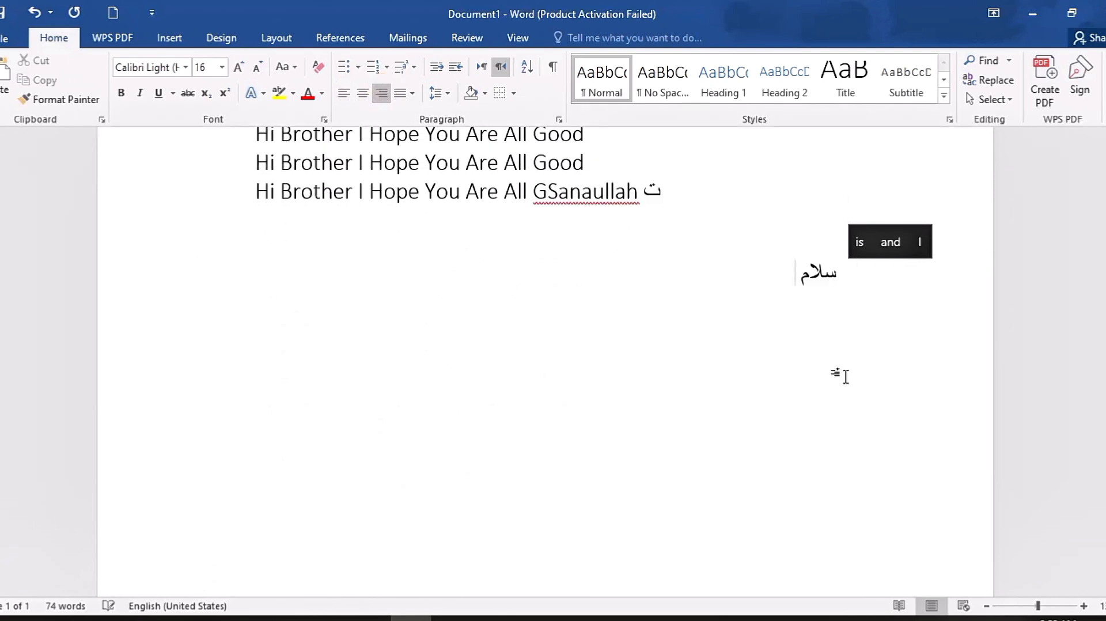
Replace سلام with the English letters "sgh" and change the text back to سلام
key(BackSpace)
key(BackSpace)
key(BackSpace)
key(BackSpace)
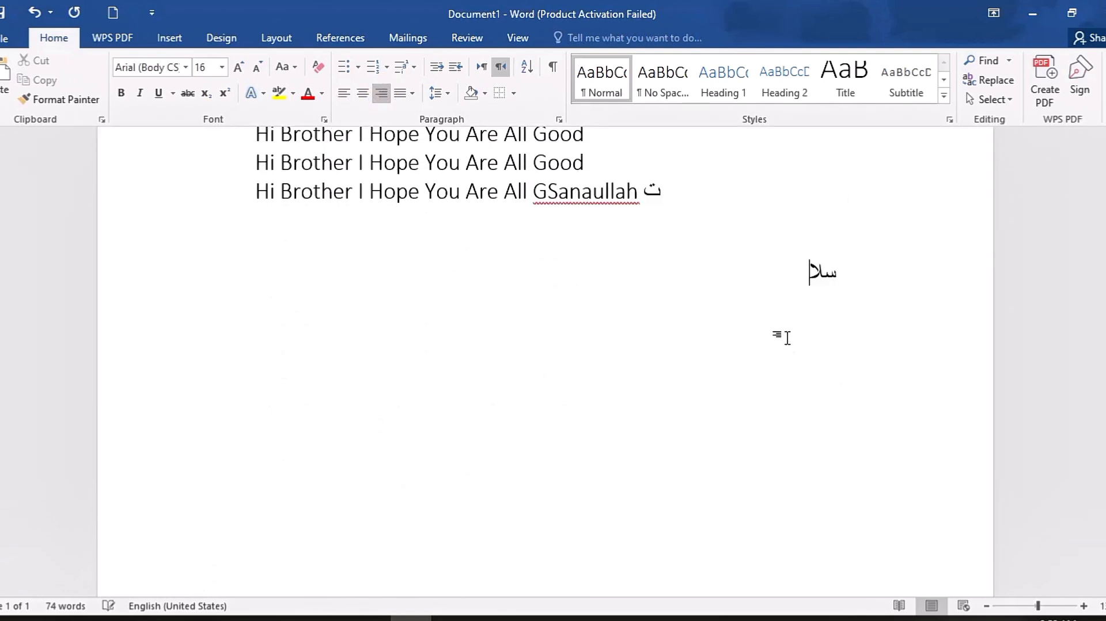
text(Sgh)
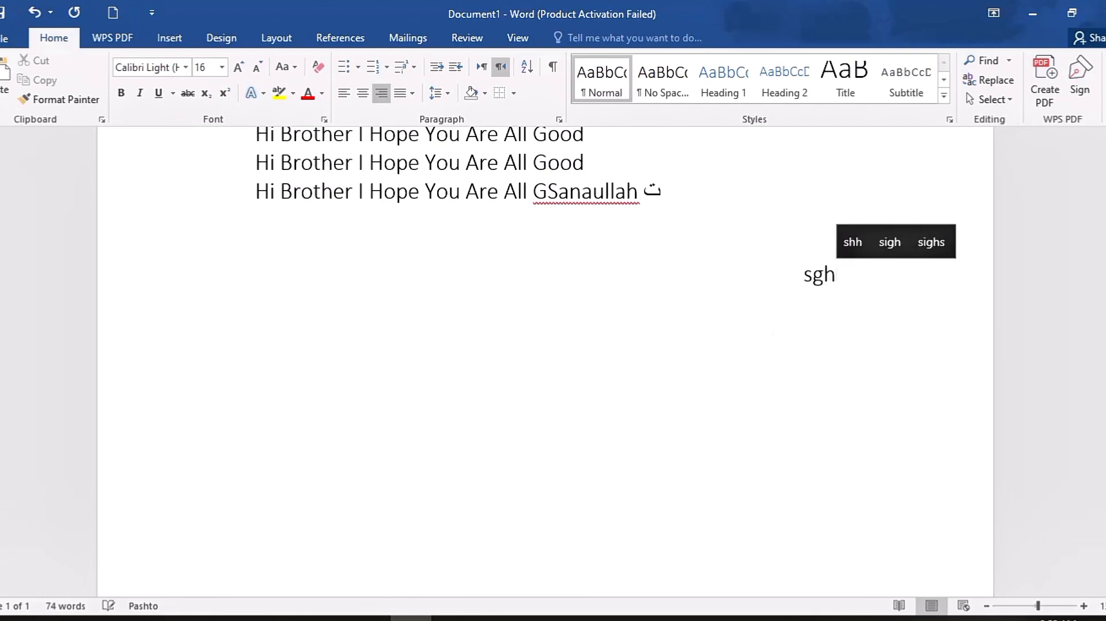
key(BackSpace)
key(BackSpace)
key(BackSpace)
key(super+space)
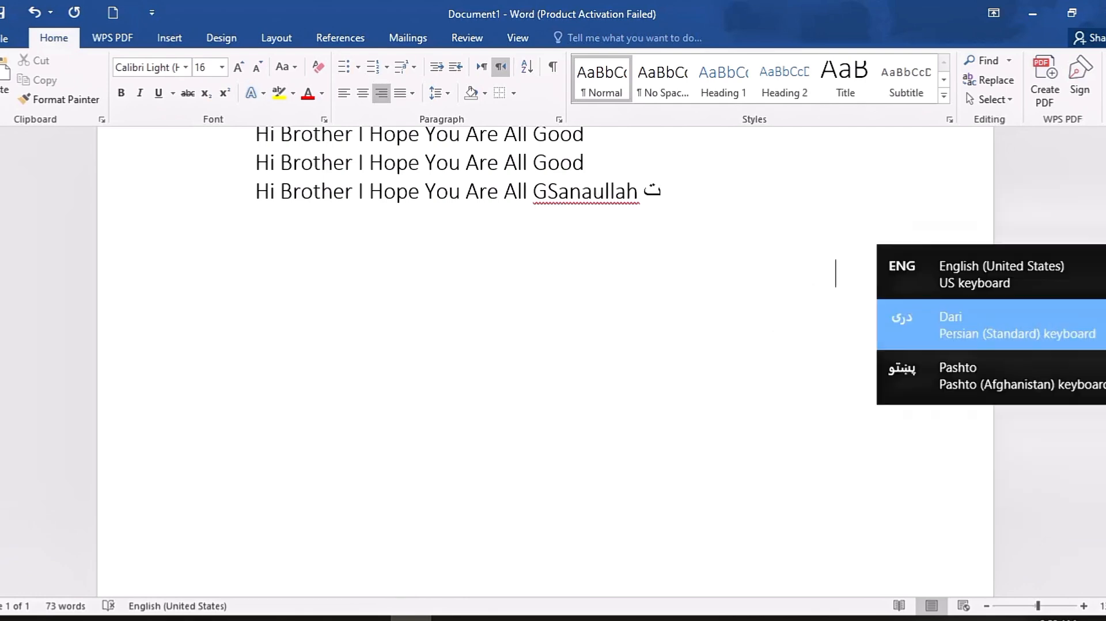
text(سلام)
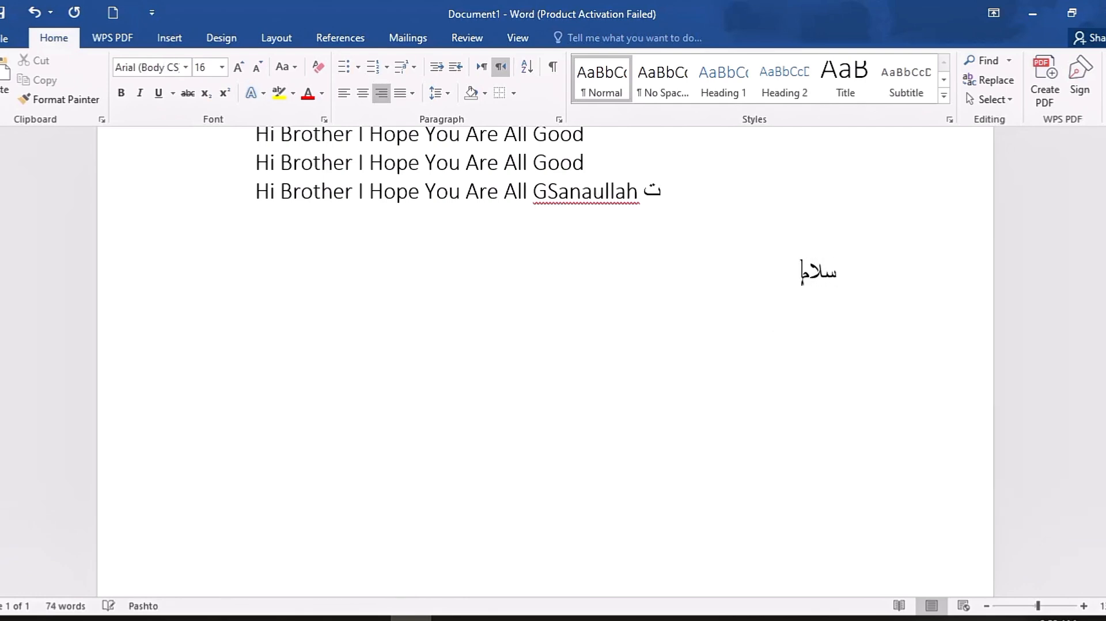
Switch the input language to English and add the word "how" after سلام
key(super+space)
text(jd)
key(BackSpace)
key(BackSpace)
text(how)
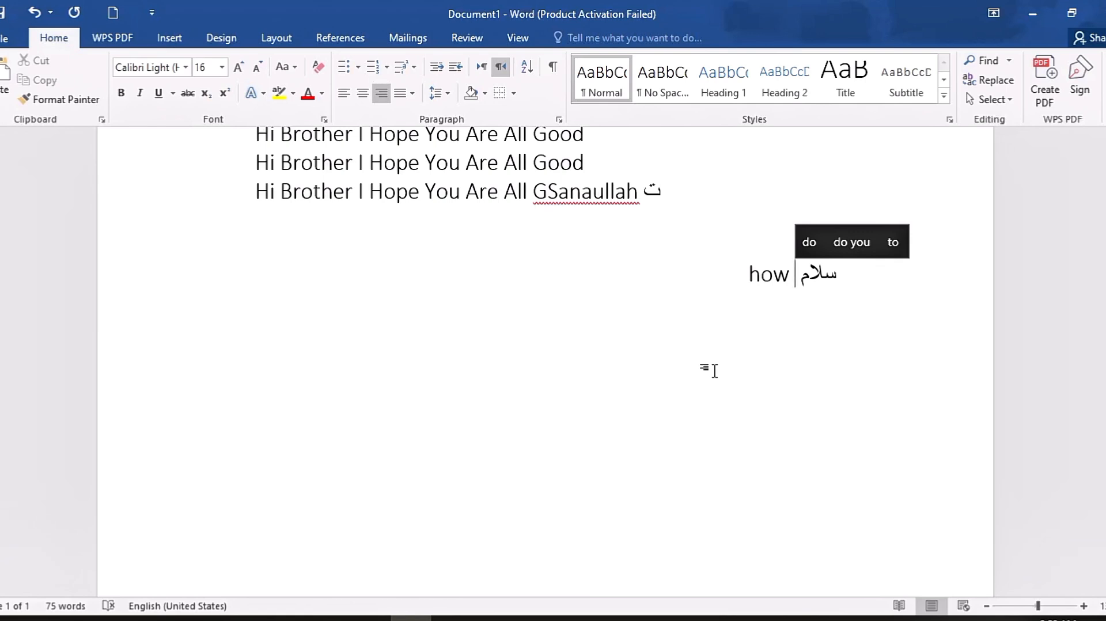
Try adding Pashto letters after "how" and delete them
key(super+space)
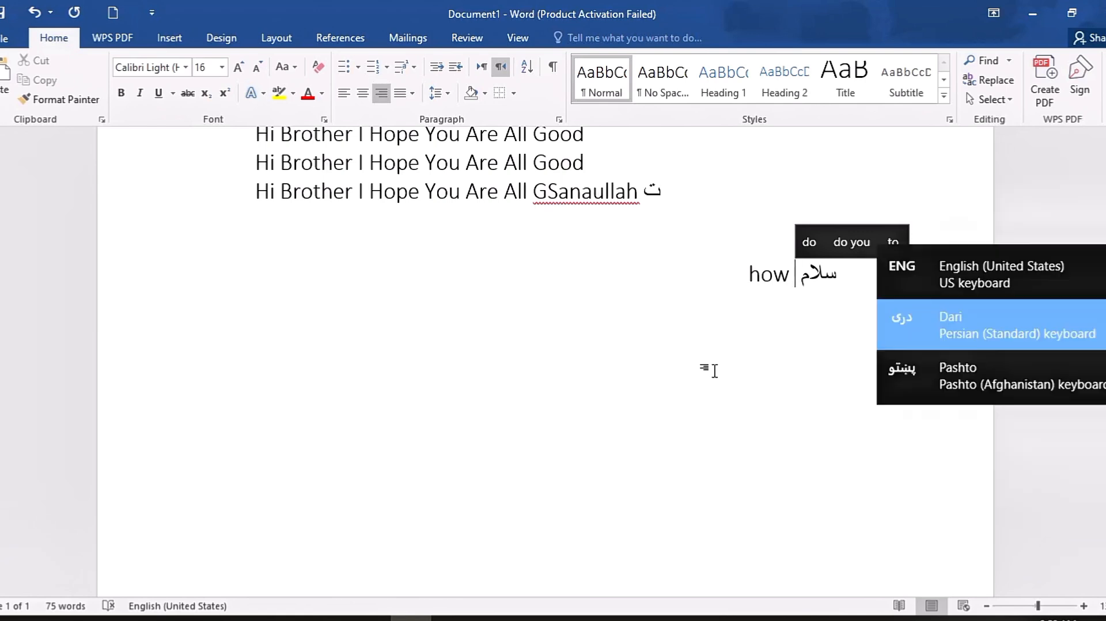
key(super+space)
text(باشسی)
key(BackSpace)
key(BackSpace)
key(BackSpace)
key(BackSpace)
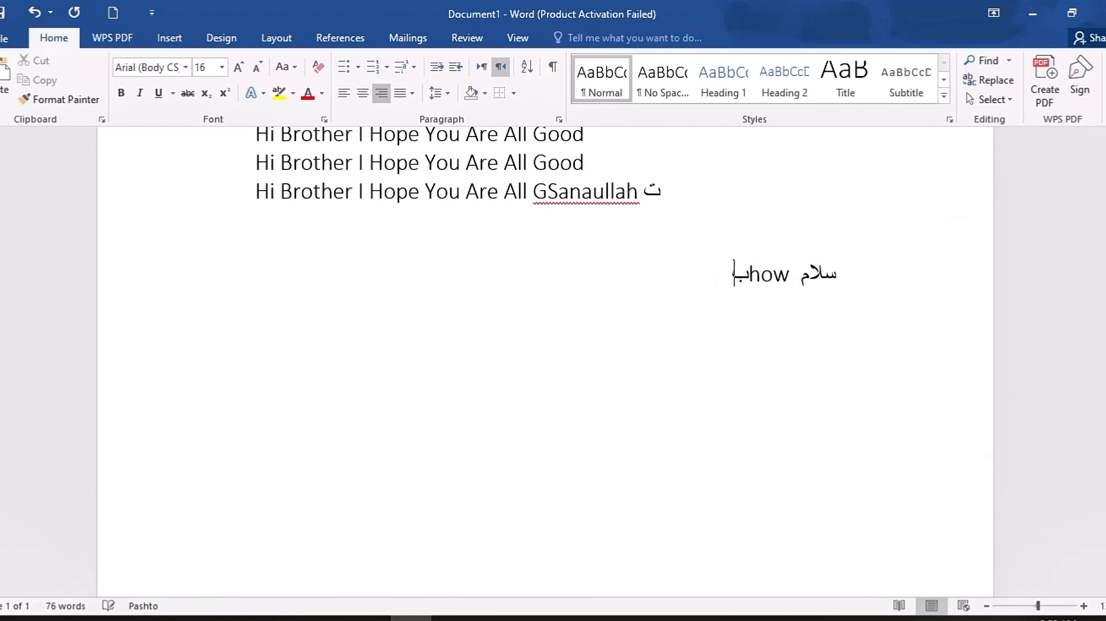
key(BackSpace)
text(اتسی)
key(BackSpace)
key(BackSpace)
key(BackSpace)
key(BackSpace)
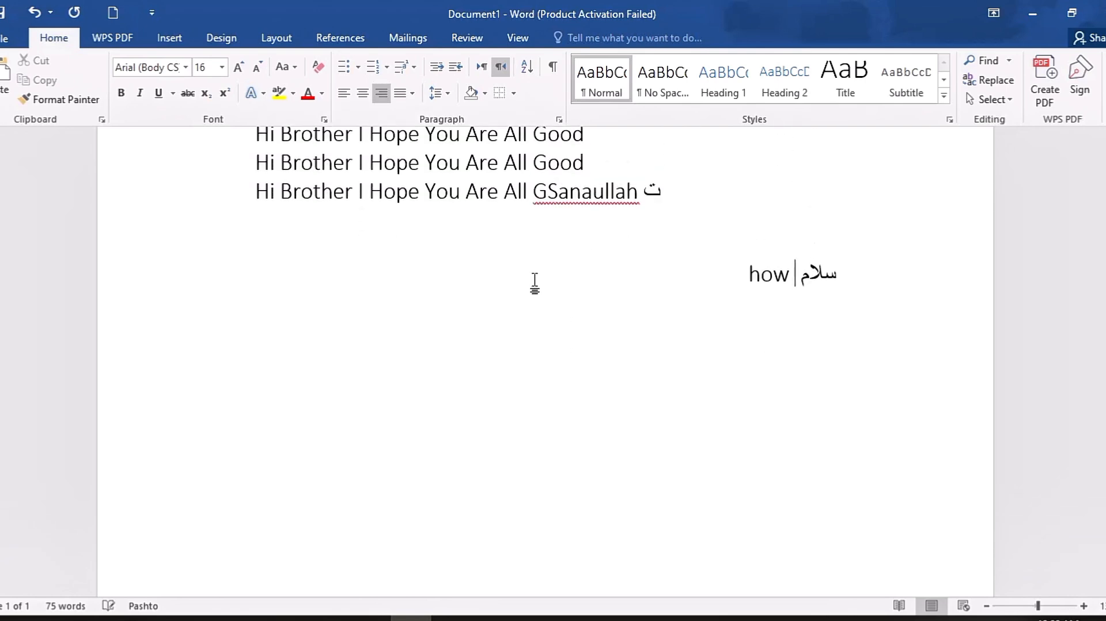
View the Sort Text options from the end of the سلام how line and close them without sorting
key(Left)
key(Left)
key(Left)
key(Left)
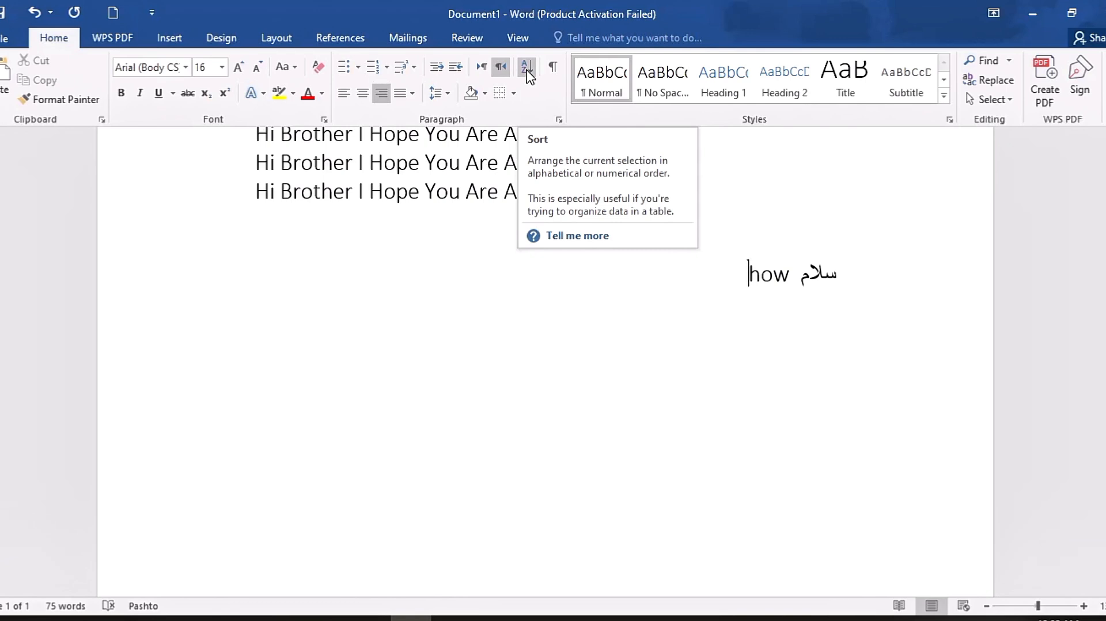
click(527, 69)
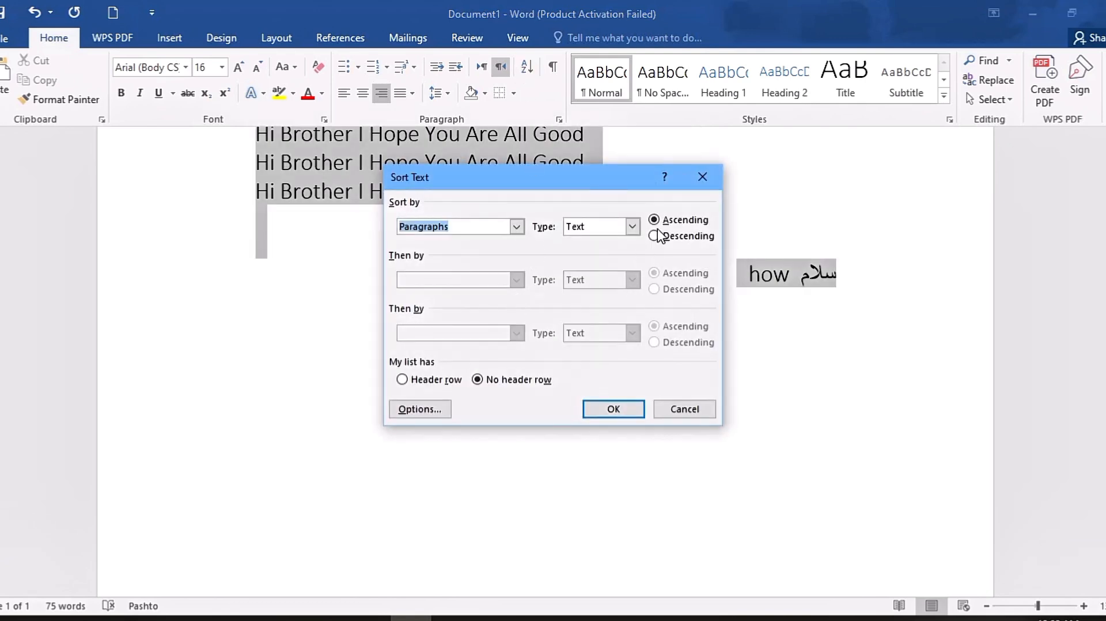
click(703, 177)
scroll(370, 352, down, 3)
scroll(370, 352, up, 3)
click(256, 304)
scroll(206, 343, down, 2)
scroll(201, 335, up, 2)
click(187, 316)
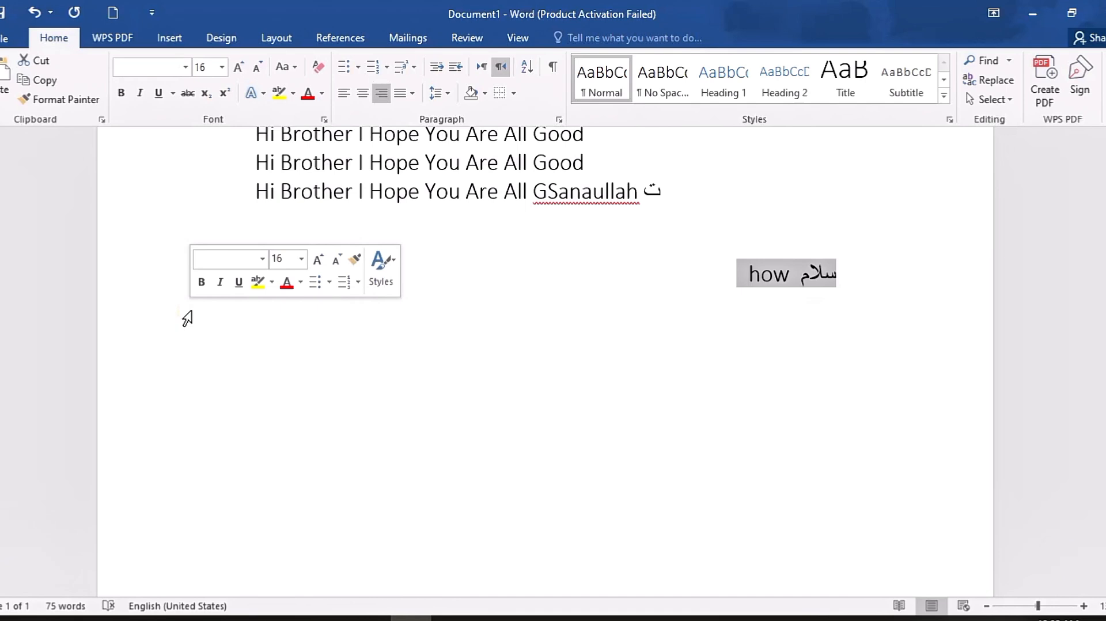
Start a new paragraph below the سلام how line and set its text direction to left-to-right
click(233, 348)
key(Return)
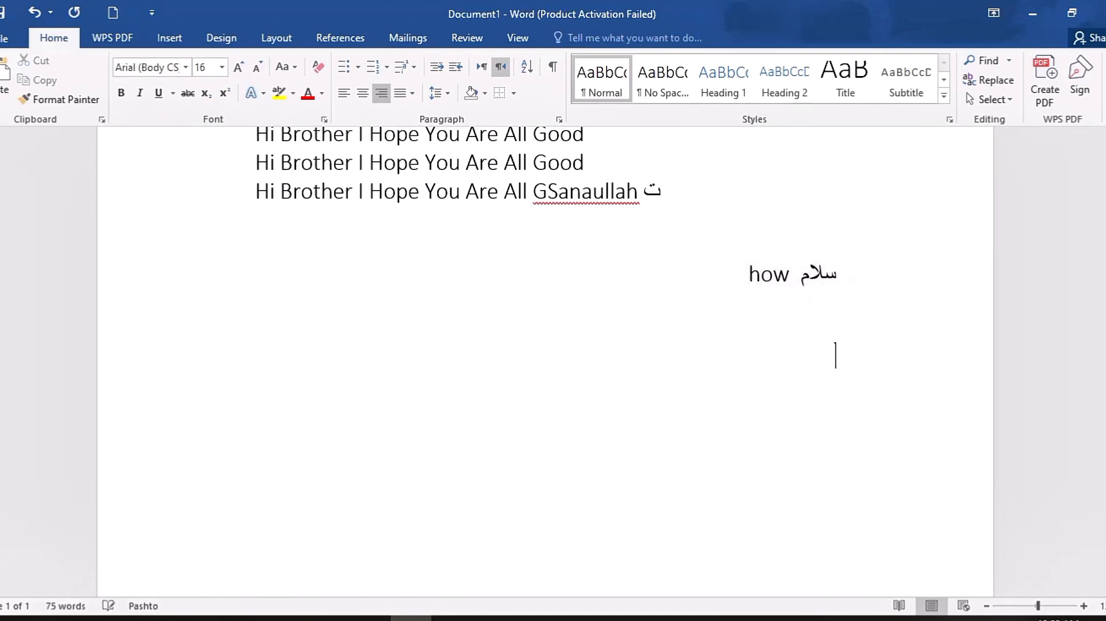
click(481, 67)
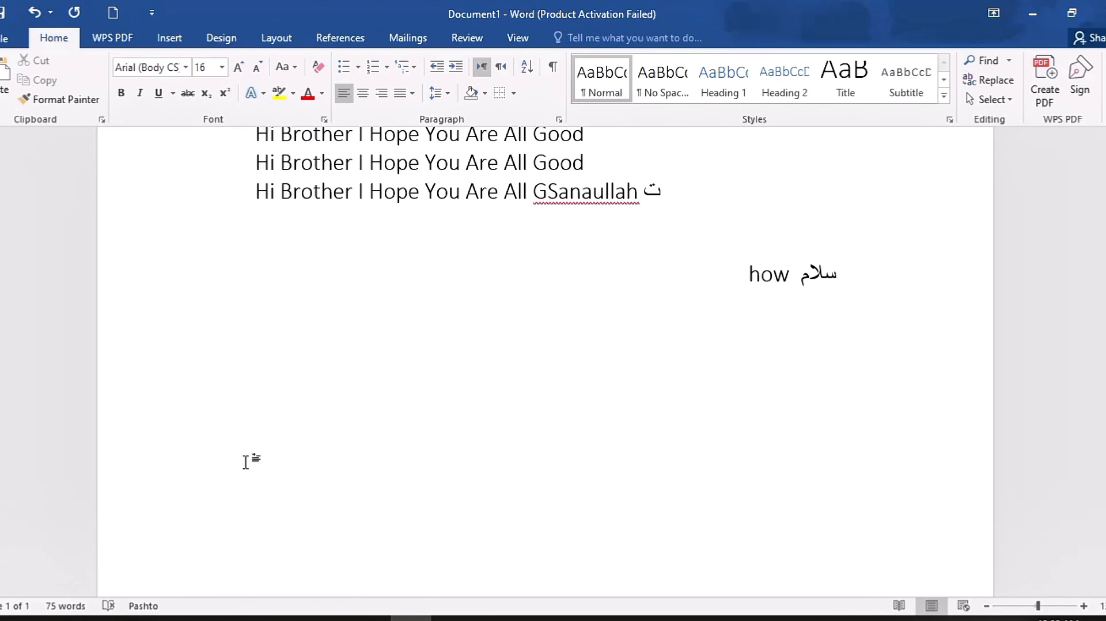
Remove trial Pashto letters from the new left-to-right paragraph, switch the input language to English and enter a first name
text(صثم)
key(BackSpace)
key(BackSpace)
key(BackSpace)
key(super+space)
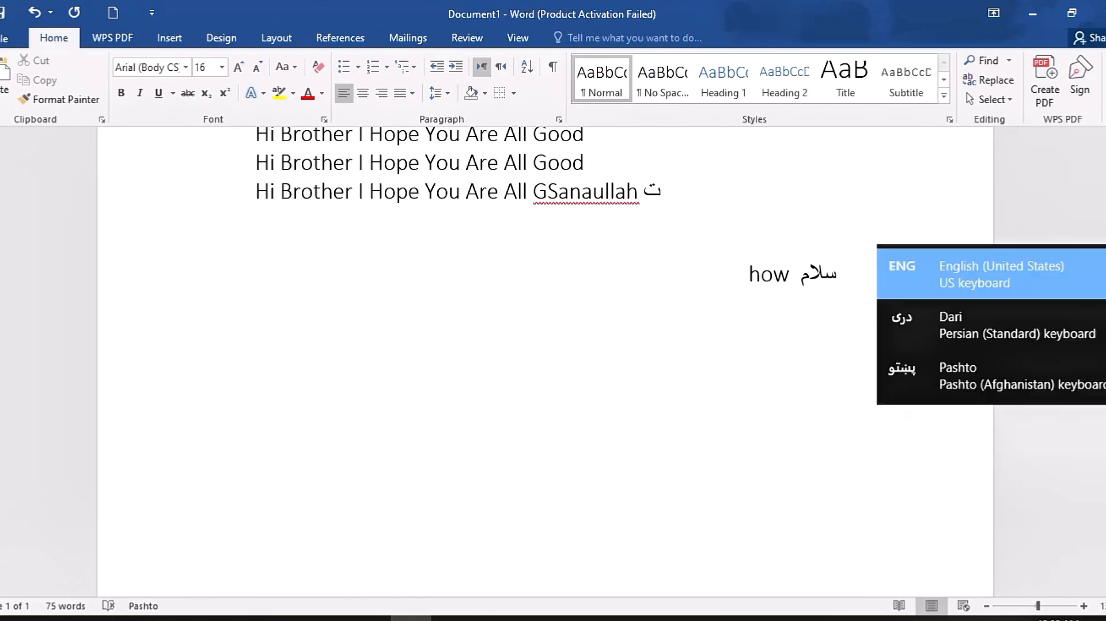
text(wali)
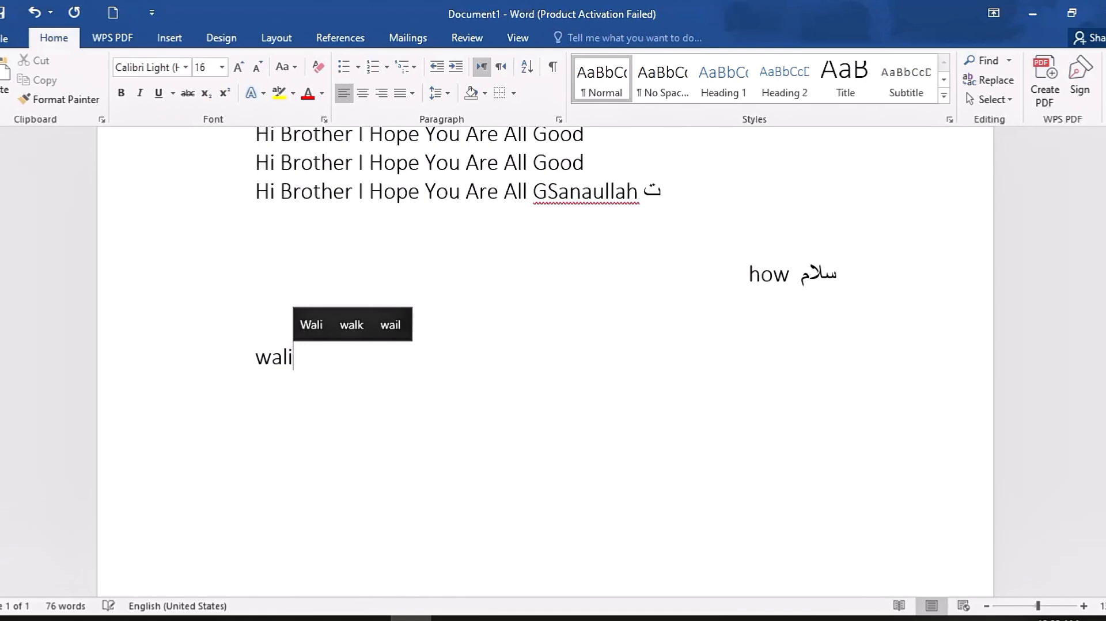
Enter three more names on separate lines below the first name
key(Return)
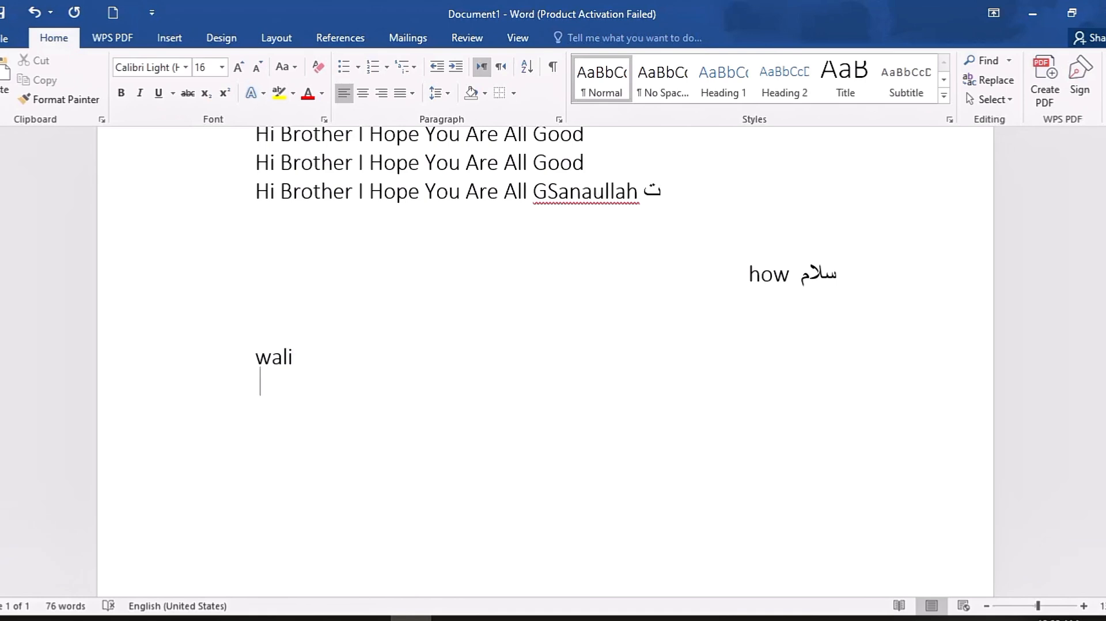
text(sanaull)
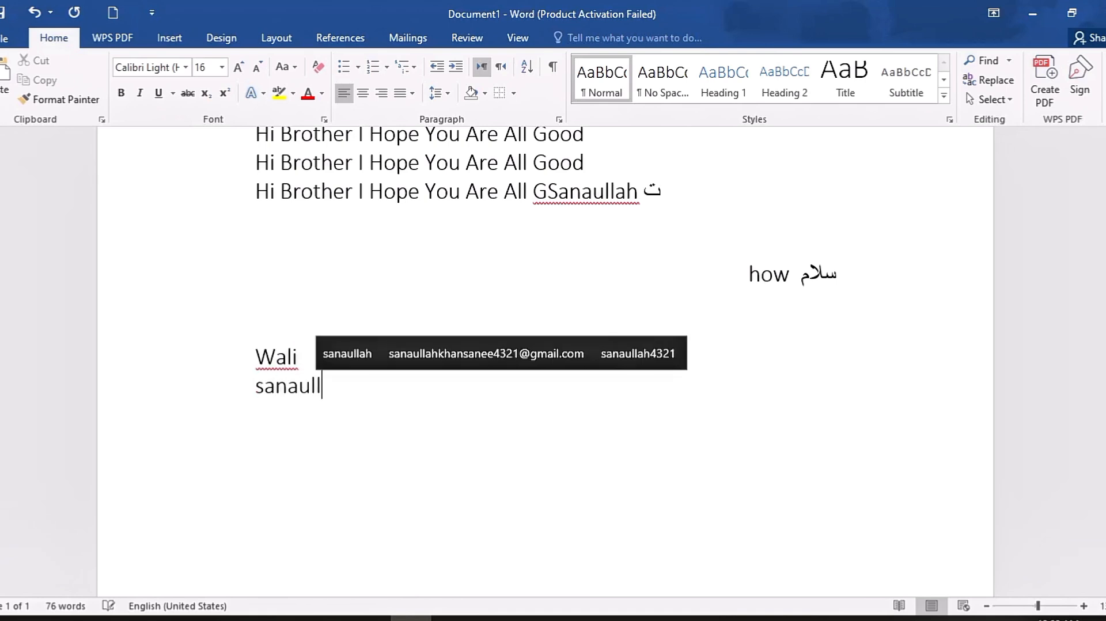
text(ah)
key(Return)
text(khan)
key(Return)
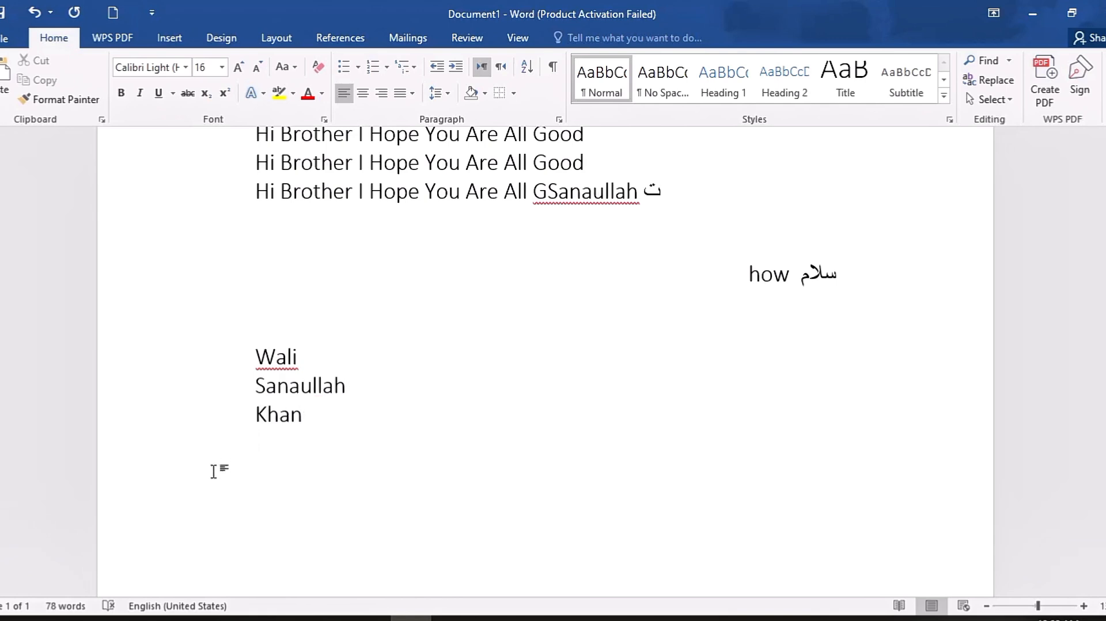
text(gho)
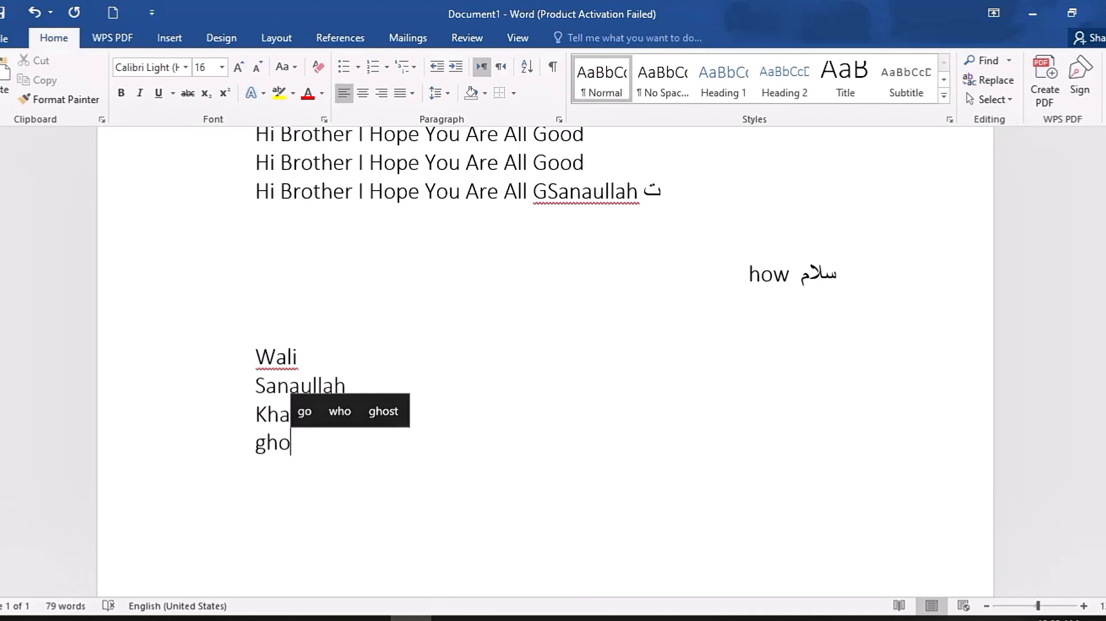
key(BackSpace)
text(for)
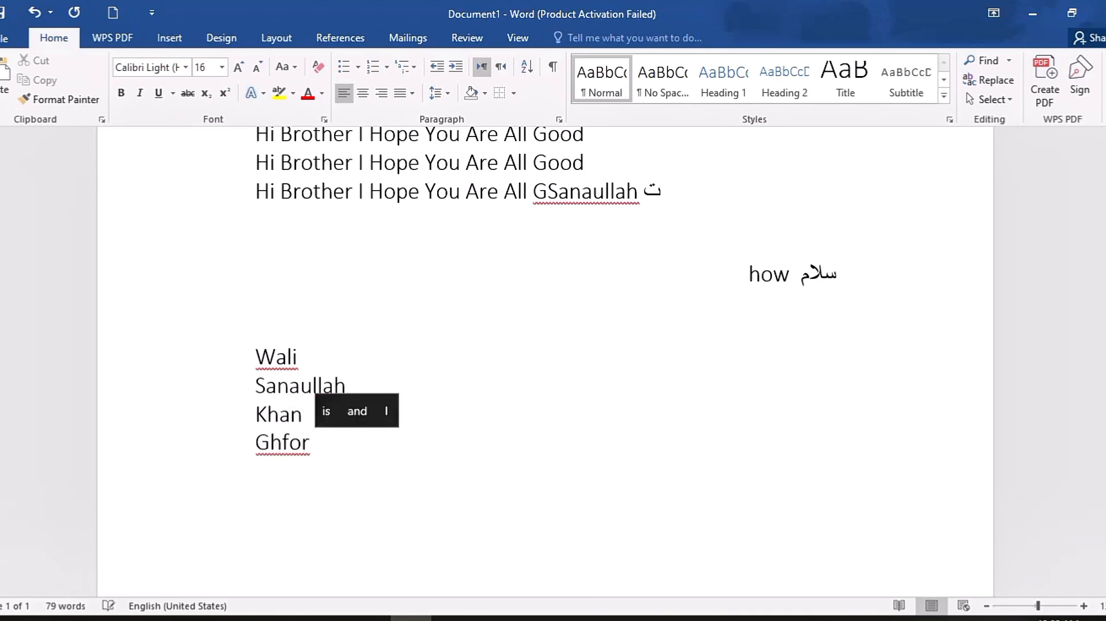
Insert a line above the first name and enter another name there, correcting its spelling
click(259, 321)
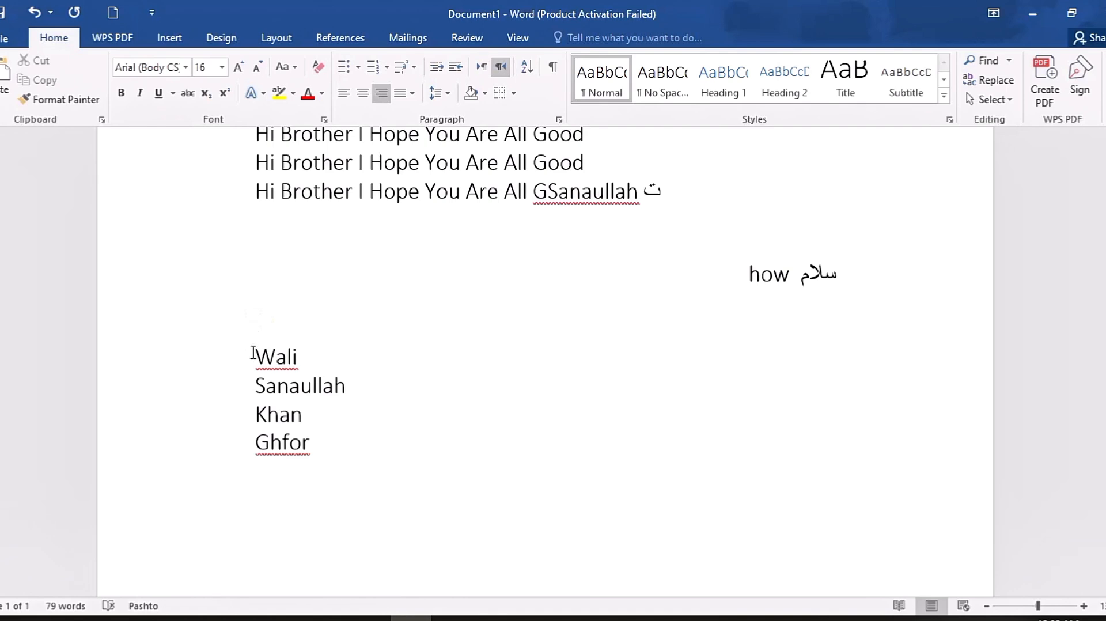
click(256, 357)
key(Return)
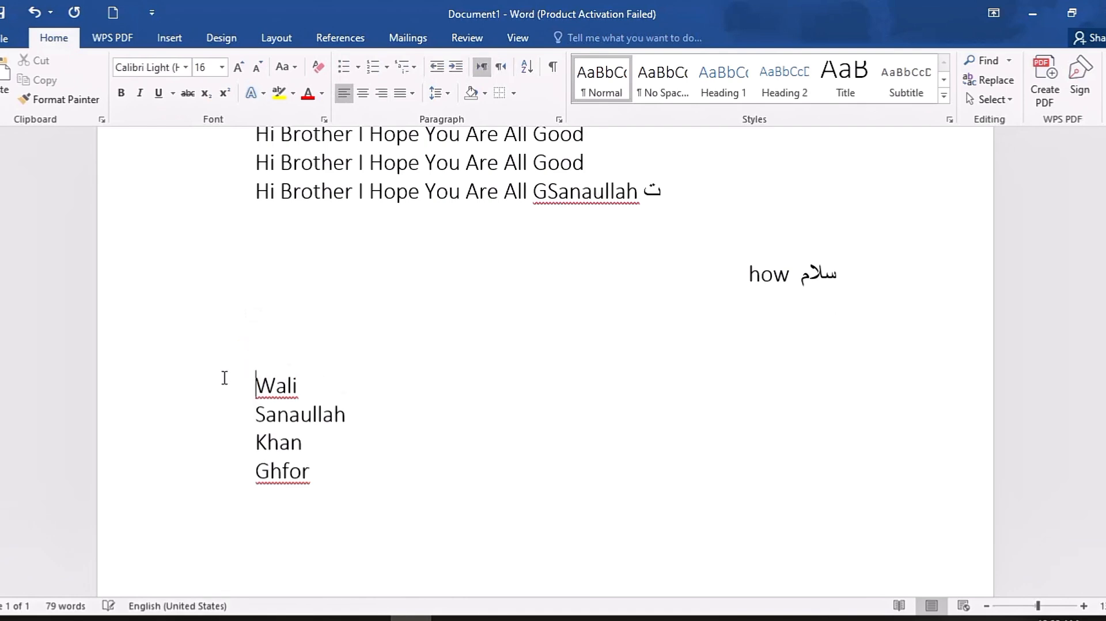
click(291, 353)
text(al)
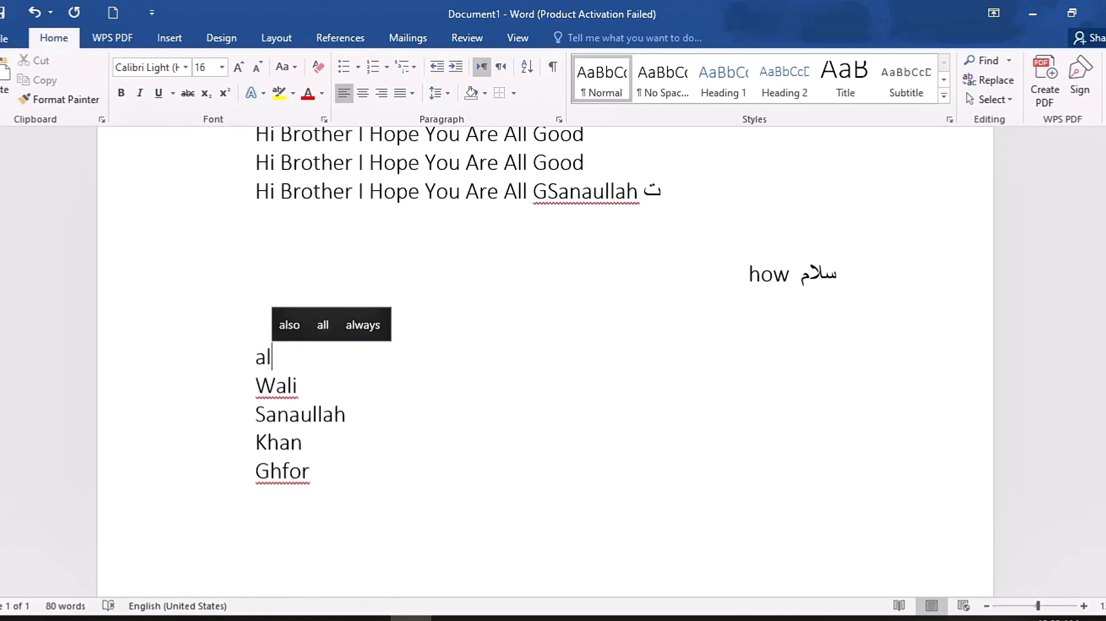
text(ha)
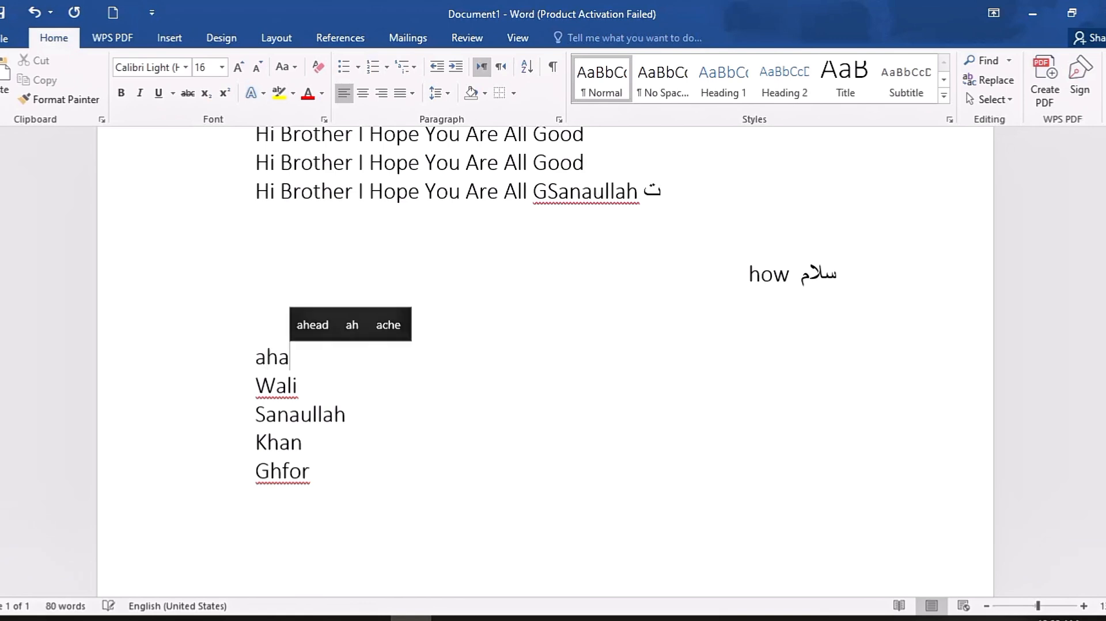
text(mad)
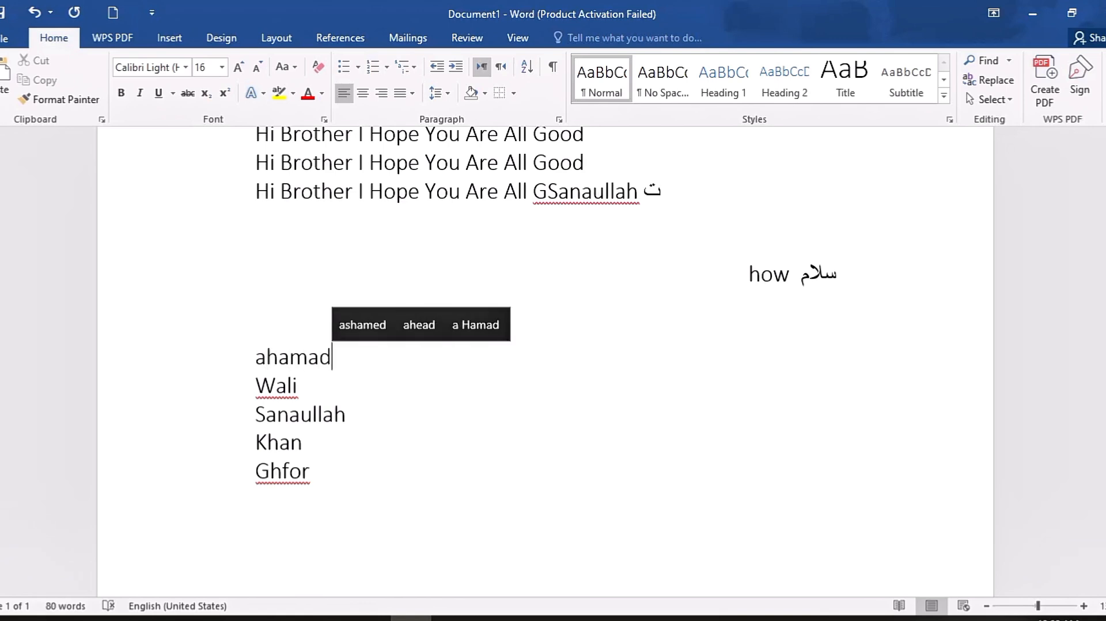
click(290, 359)
key(BackSpace)
Insert a line below the top name in the list and enter another name followed by a new paragraph
click(255, 392)
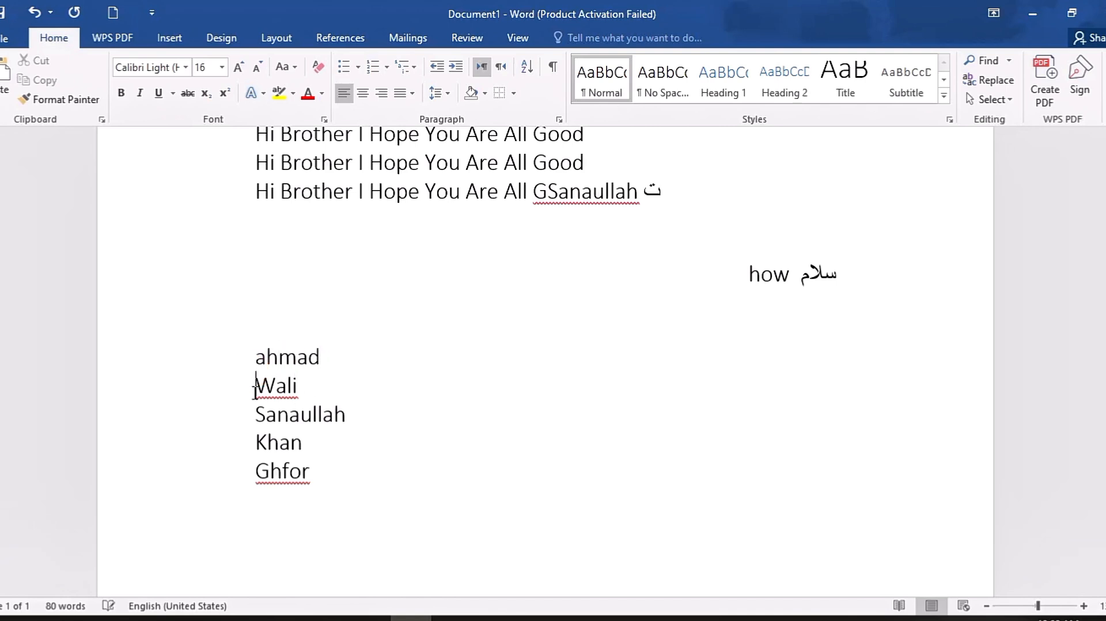
click(322, 356)
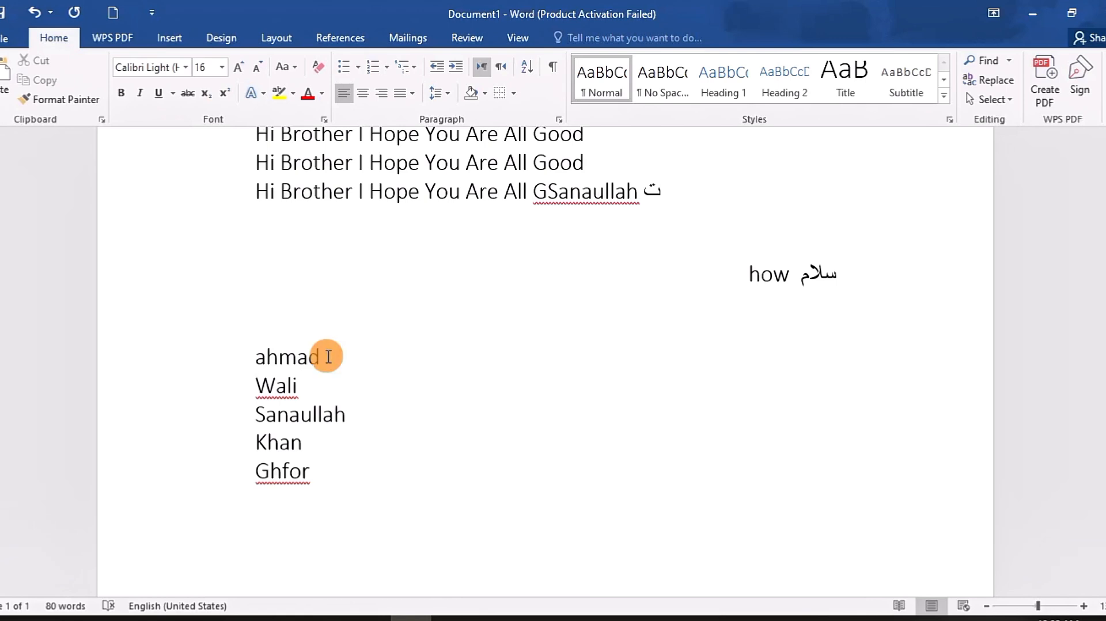
key(Return)
text(a)
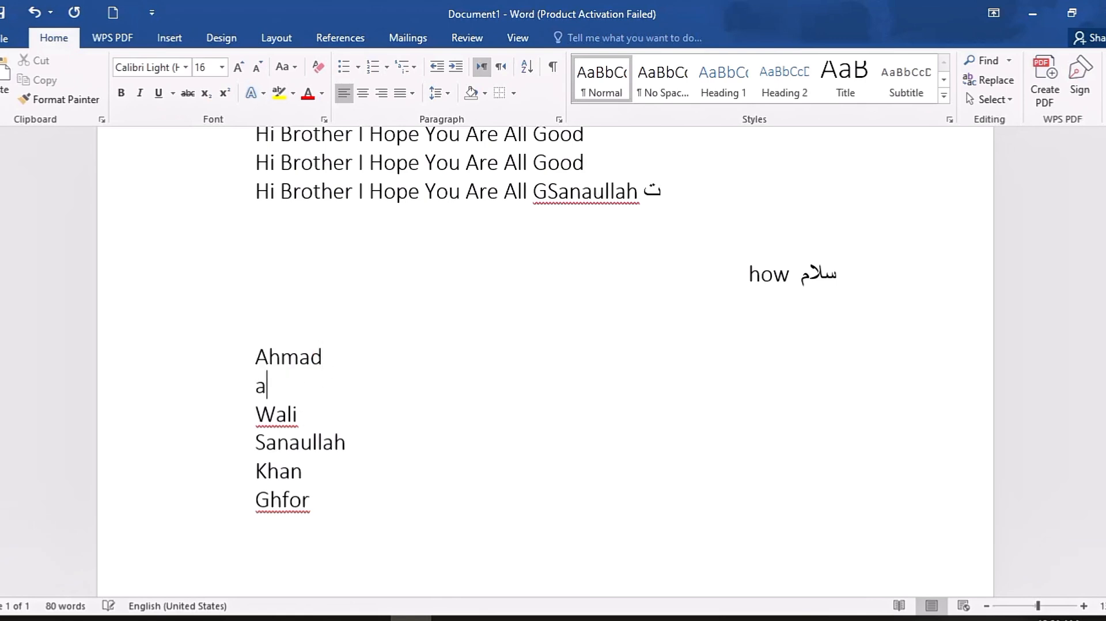
text(li)
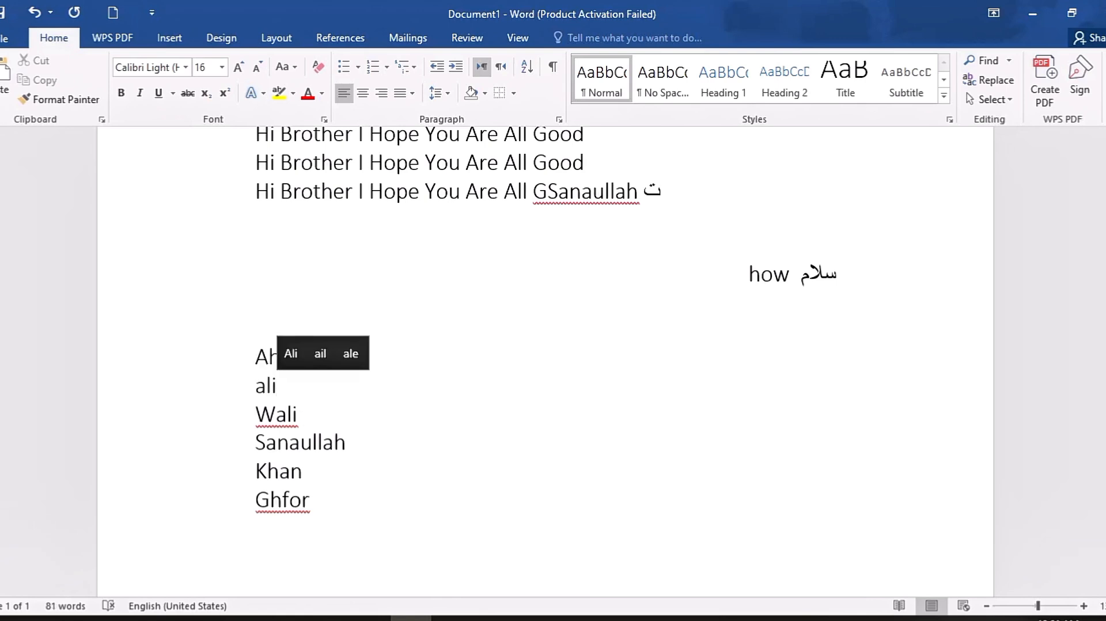
key(Return)
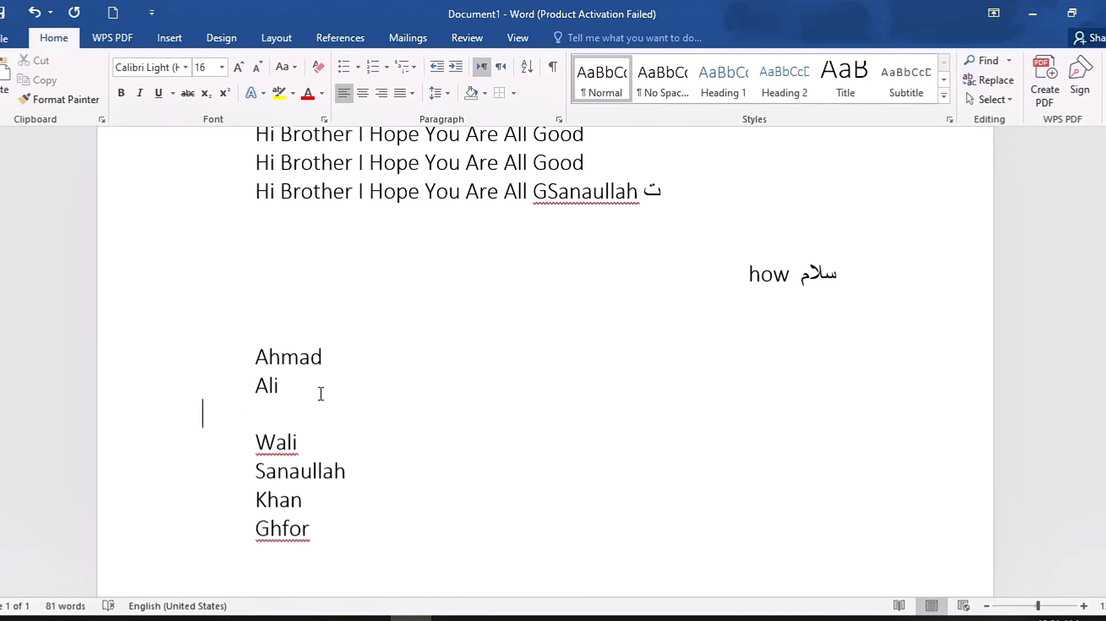
Remove the blank line between the second and third names of the list
drag(257, 355, 296, 390)
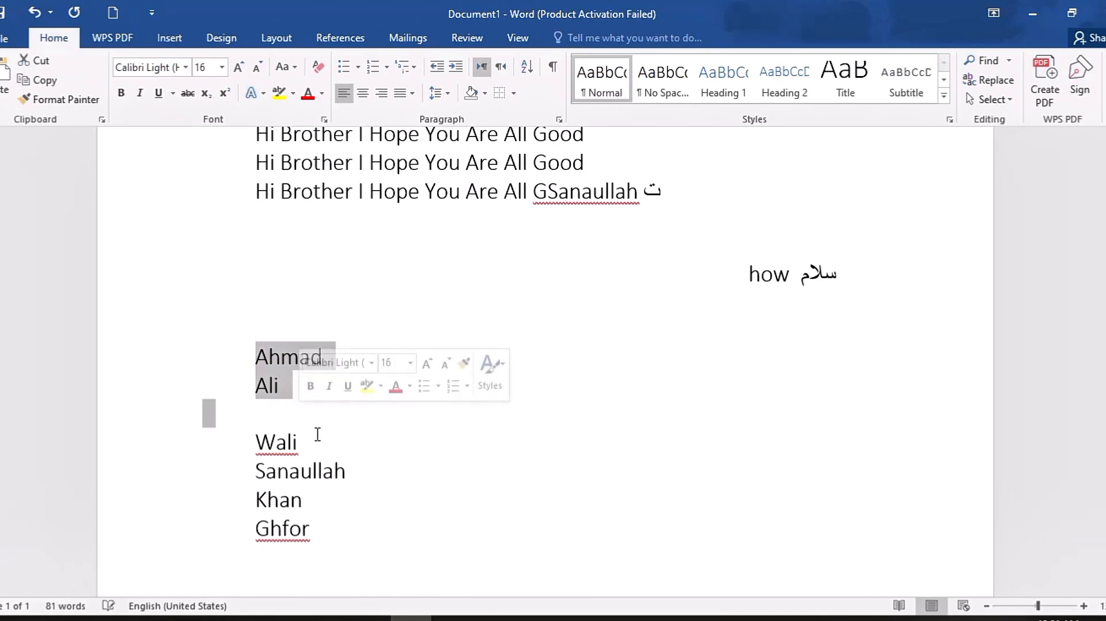
drag(219, 359, 254, 591)
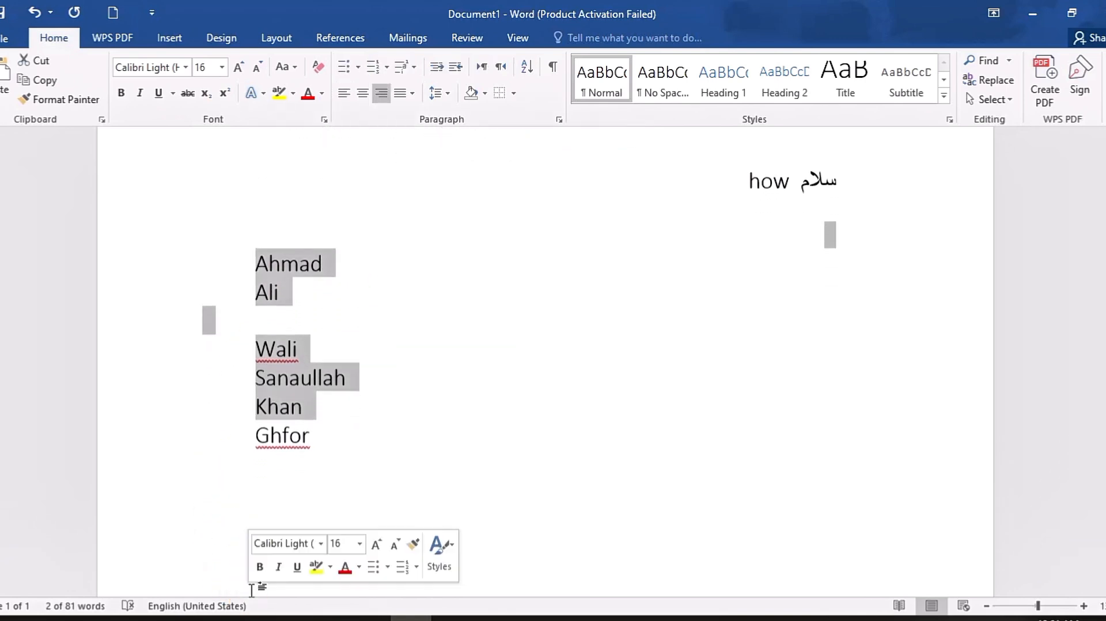
click(228, 374)
click(273, 342)
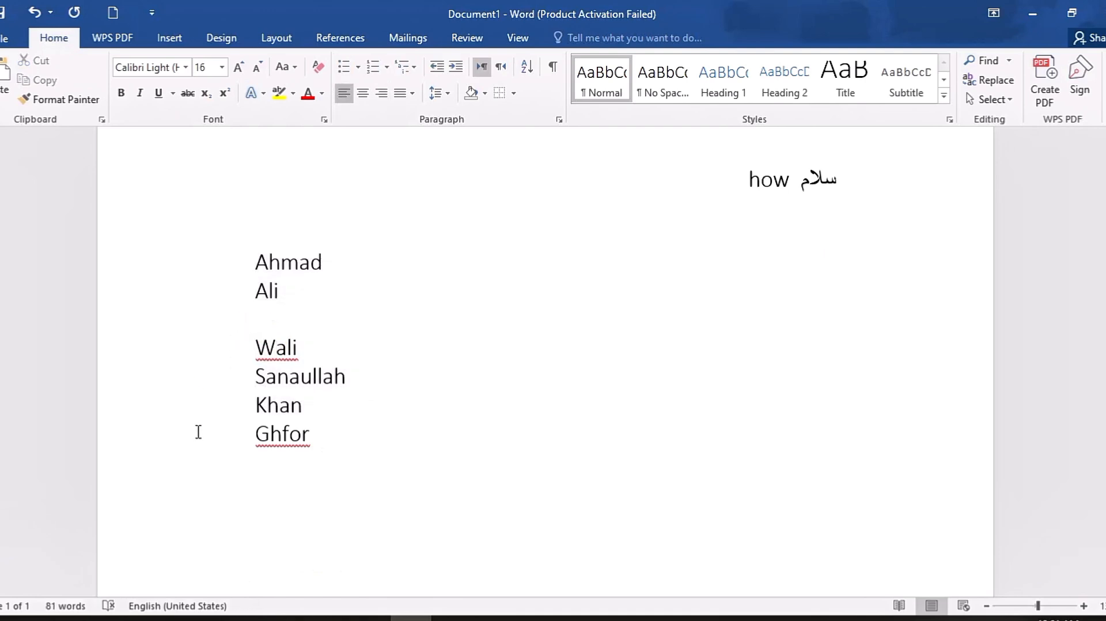
key(BackSpace)
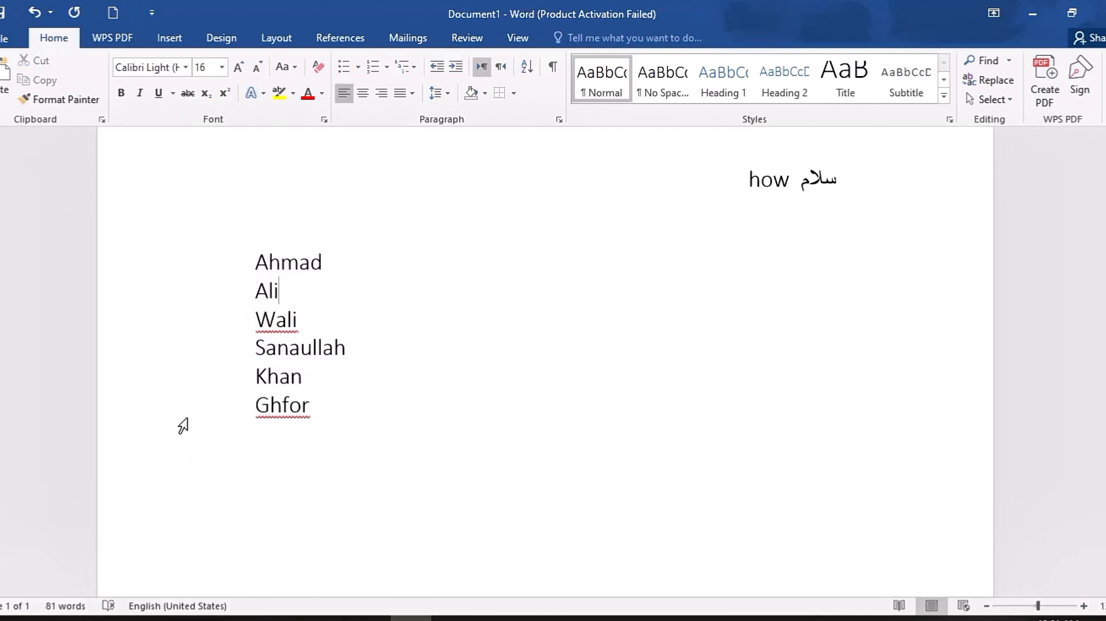
Sort the six-name list by paragraphs as text in ascending order
drag(344, 262, 234, 363)
drag(210, 252, 334, 407)
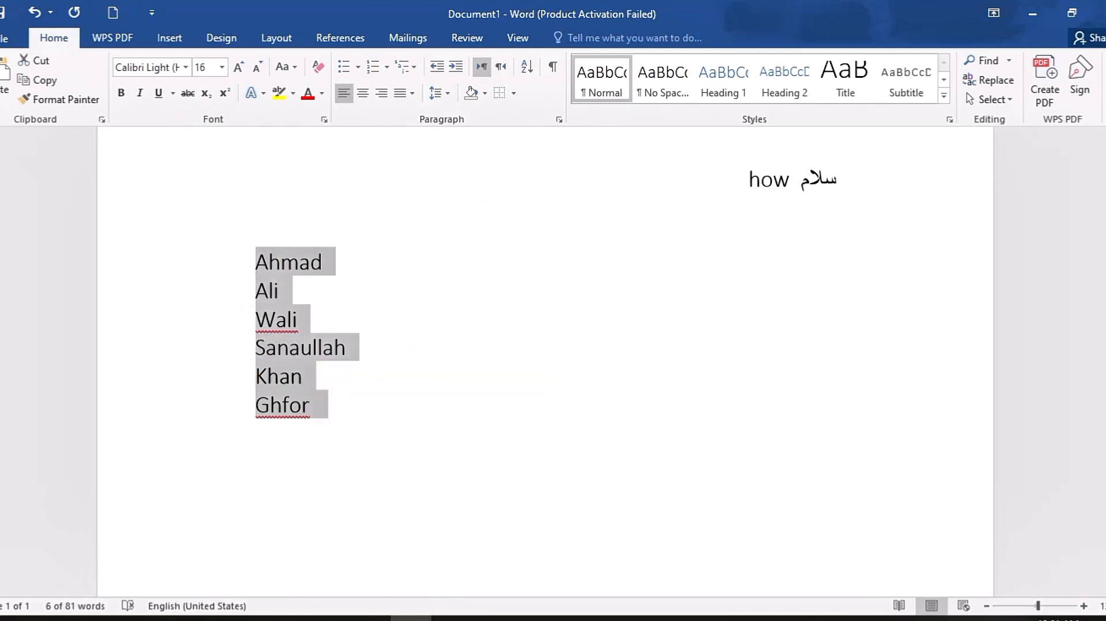
click(529, 69)
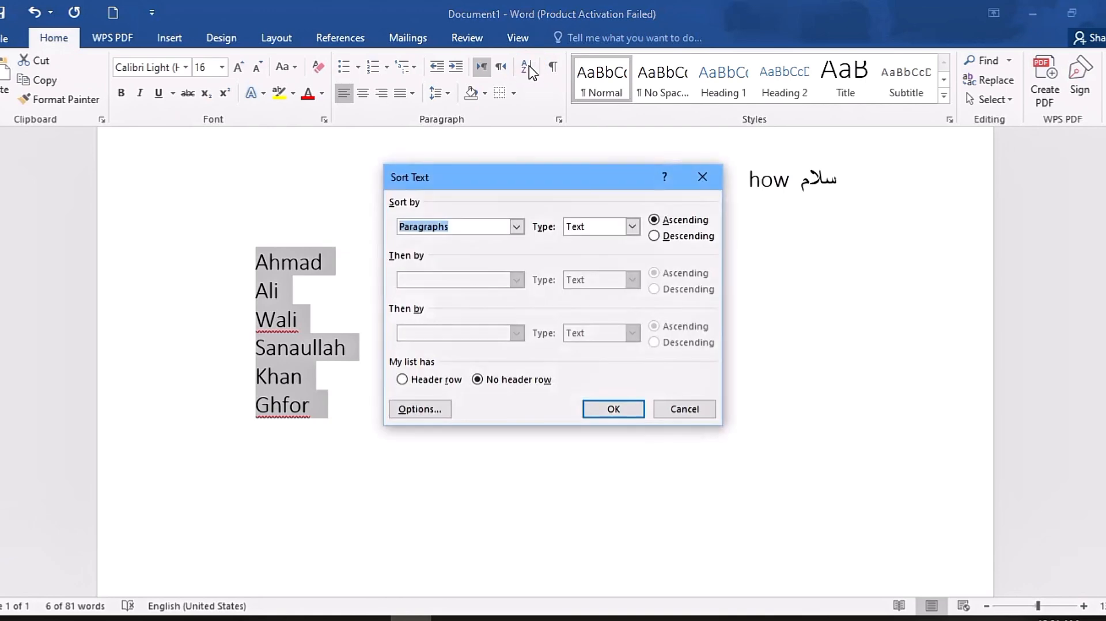
click(516, 228)
click(516, 228)
click(515, 227)
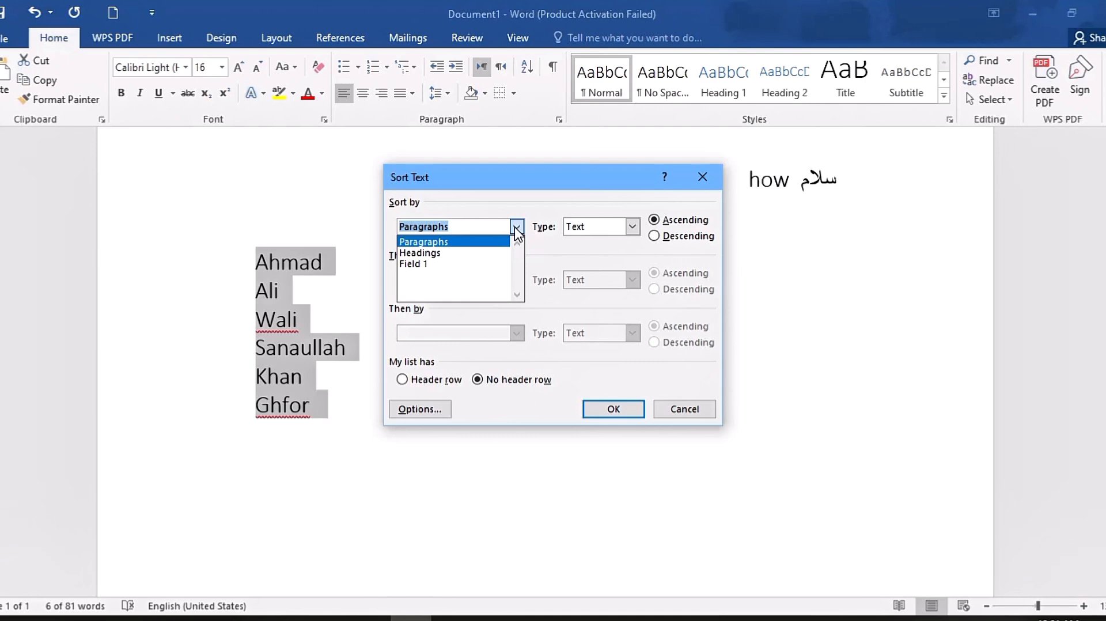
click(516, 228)
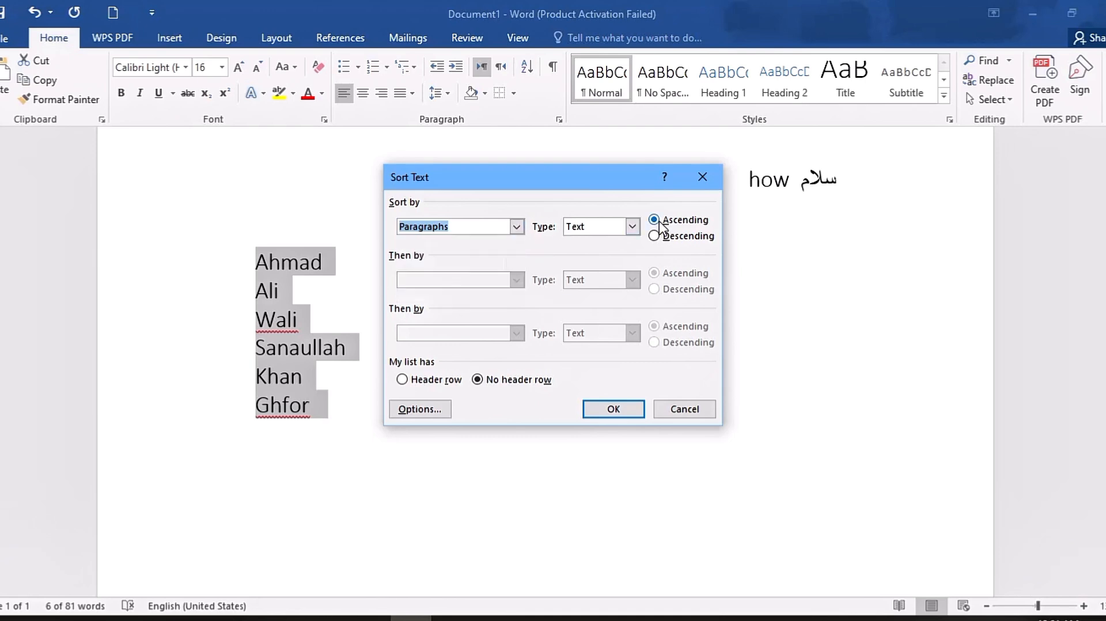
click(633, 227)
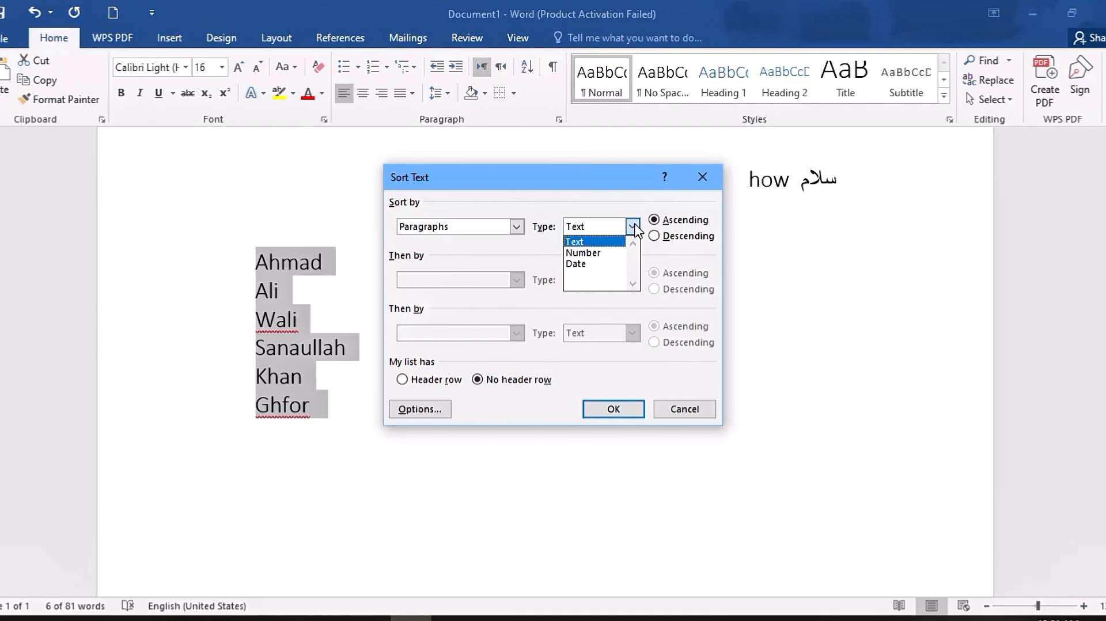
click(572, 240)
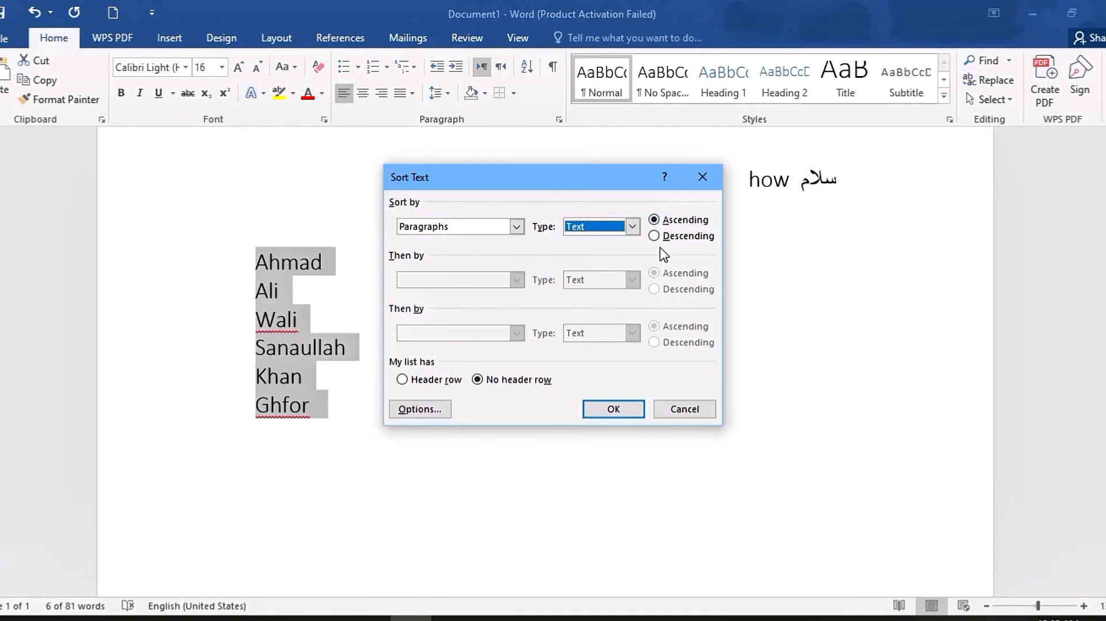
click(616, 409)
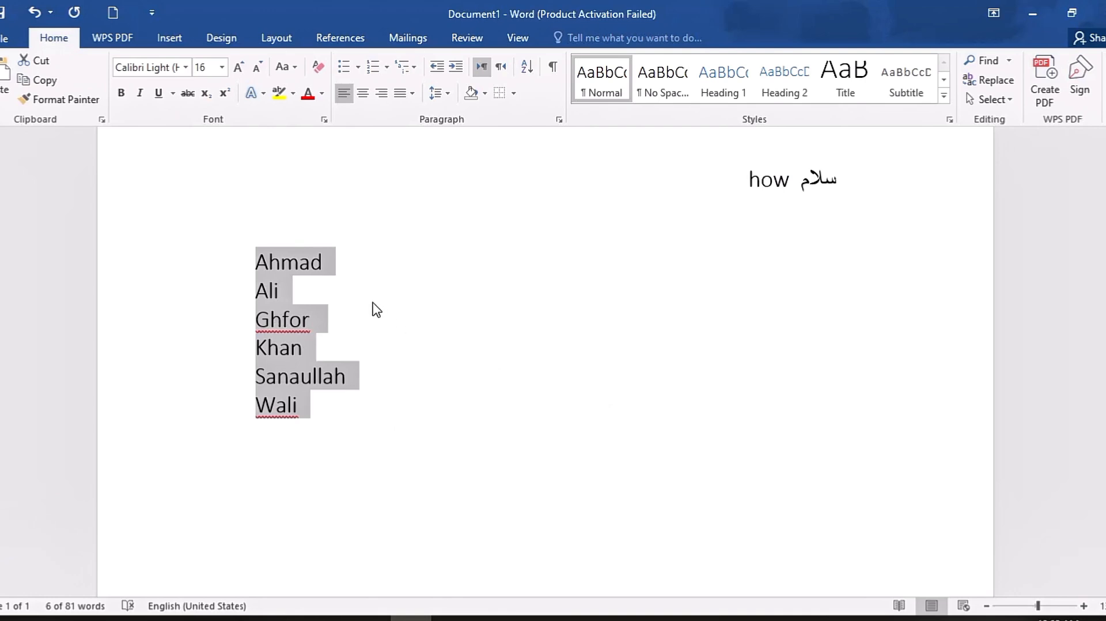
Sort the same name list in descending order
click(526, 68)
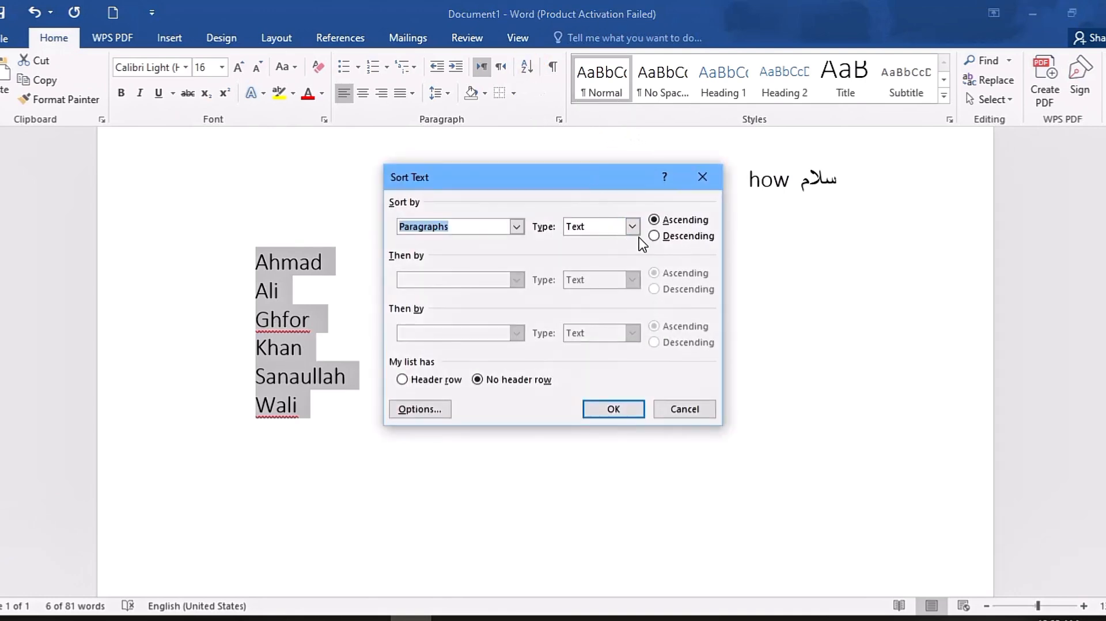
click(654, 236)
click(612, 408)
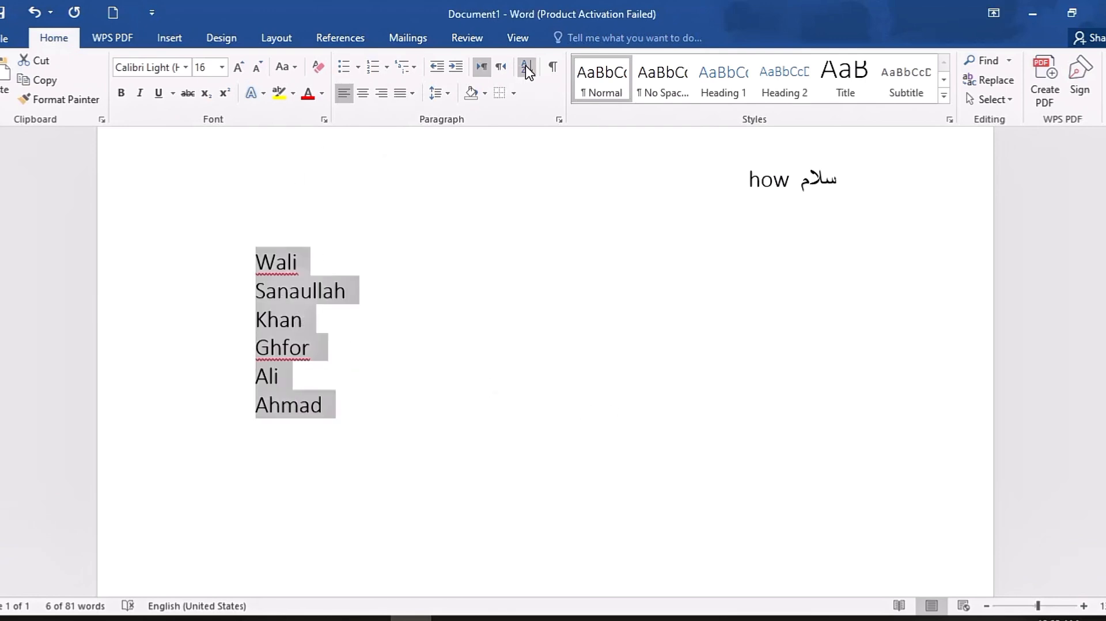
View the Sort Text options for the name list again and close them without sorting
scroll(545, 191, up, 4)
scroll(545, 191, up, 1)
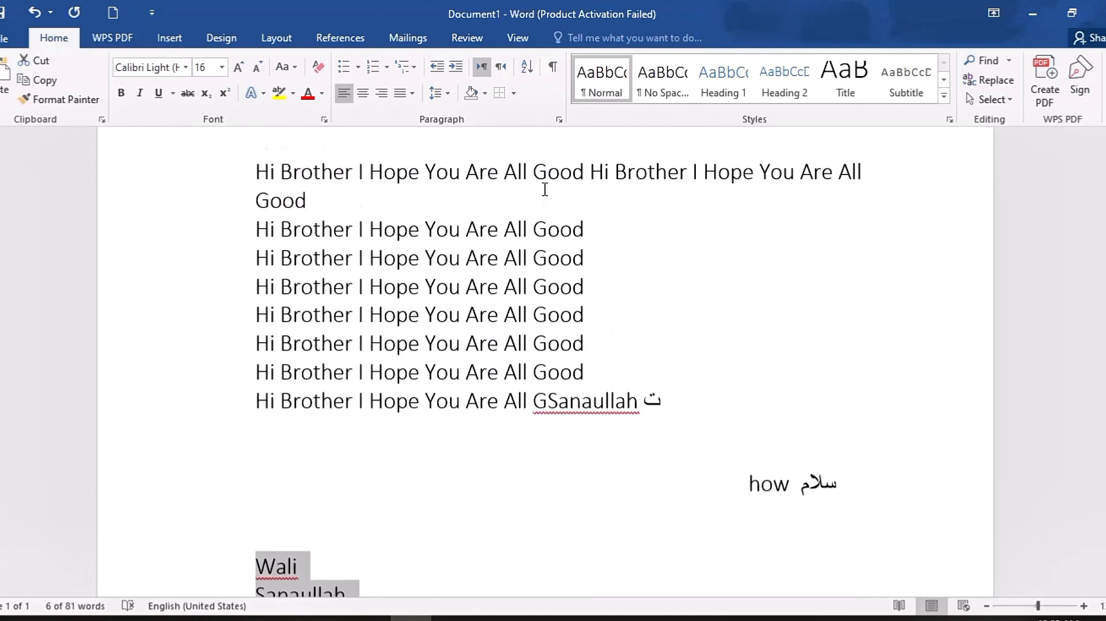
click(526, 66)
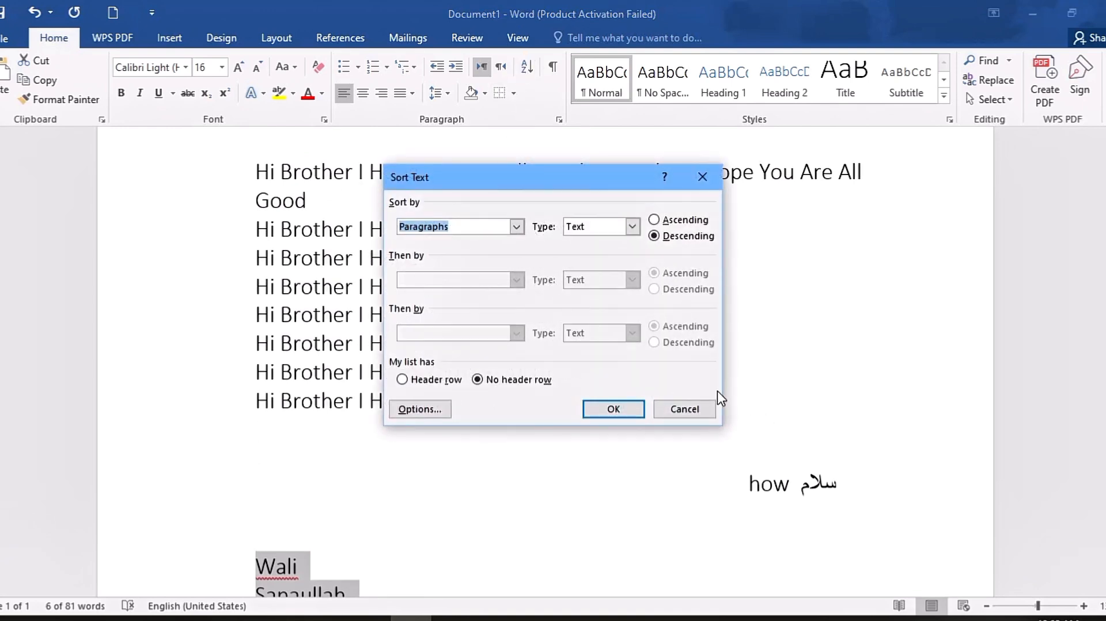
click(686, 410)
scroll(371, 362, down, 10)
scroll(294, 295, up, 5)
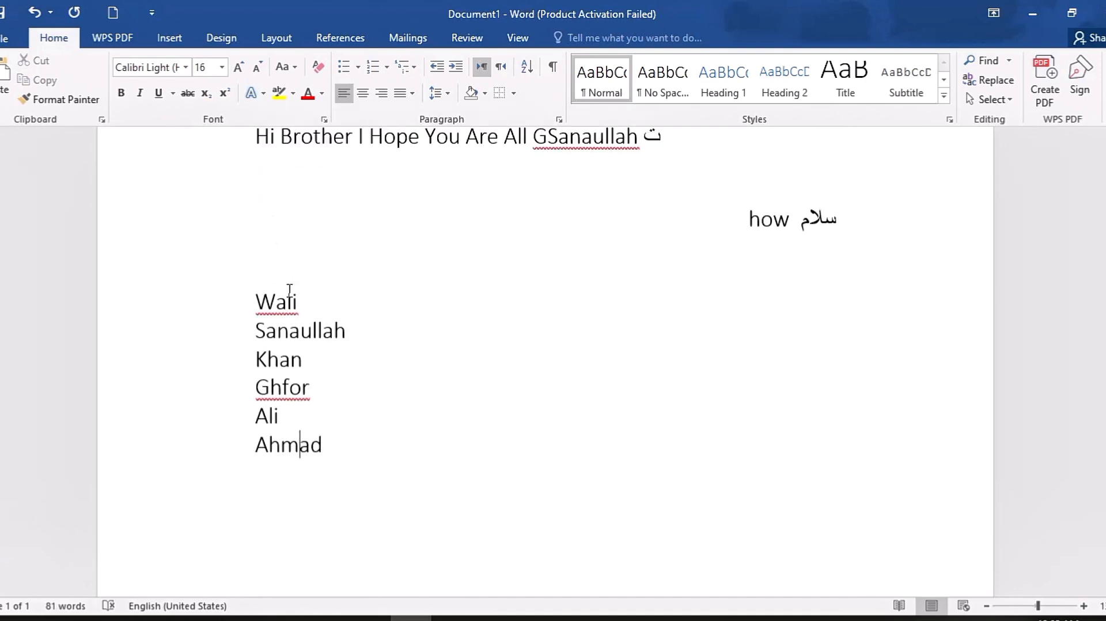
Add a backslash after the last name and enter the numbers 1 to 6 on separate lines below it
scroll(290, 293, down, 5)
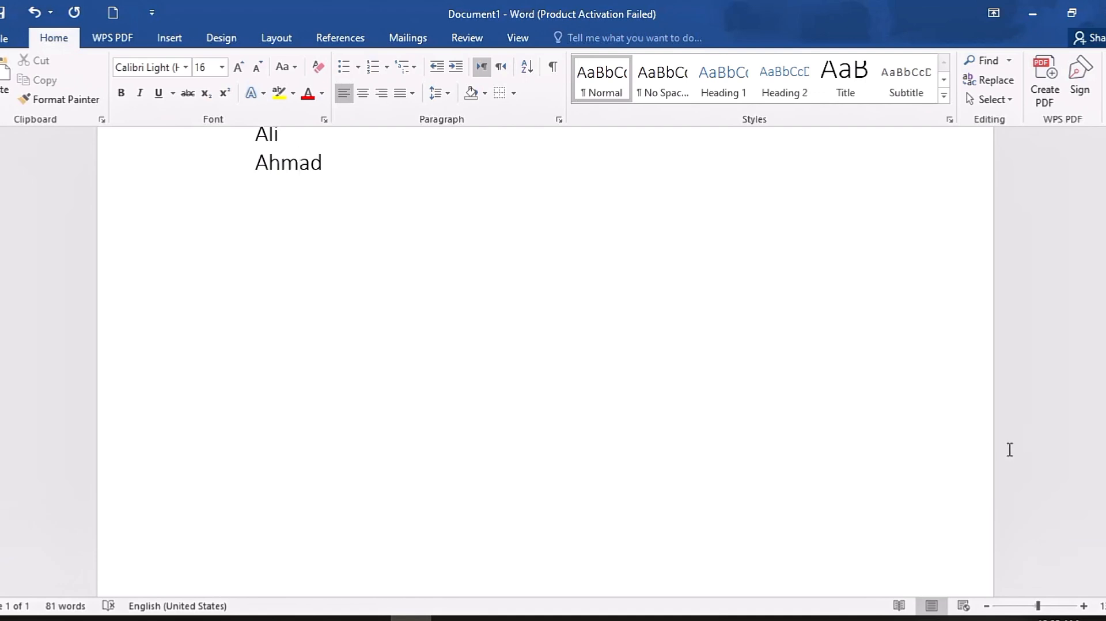
text(\ )
text(1)
key(Return)
text(2)
key(Return)
text(3)
key(Return)
text(4)
key(Return)
text(5)
key(Return)
text(6)
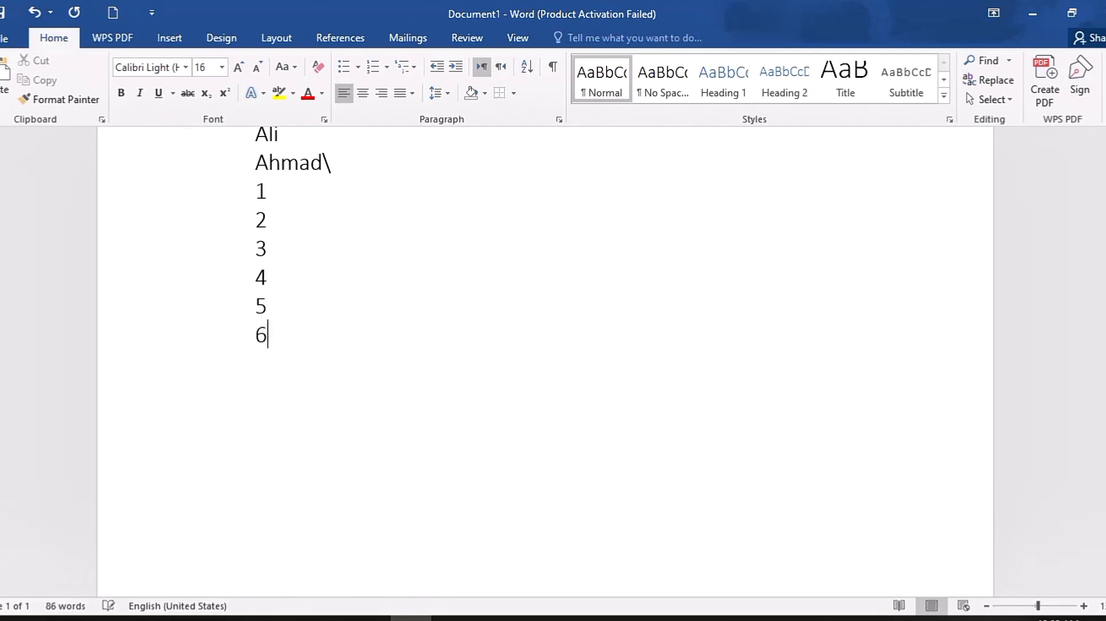
Replace the 6 with 8 and continue the number list with 0, 9 and 10 on separate lines
key(BackSpace)
key(BackSpace)
key(Return)
text(8)
key(Return)
text(0 )
text(9)
key(Return)
text(10)
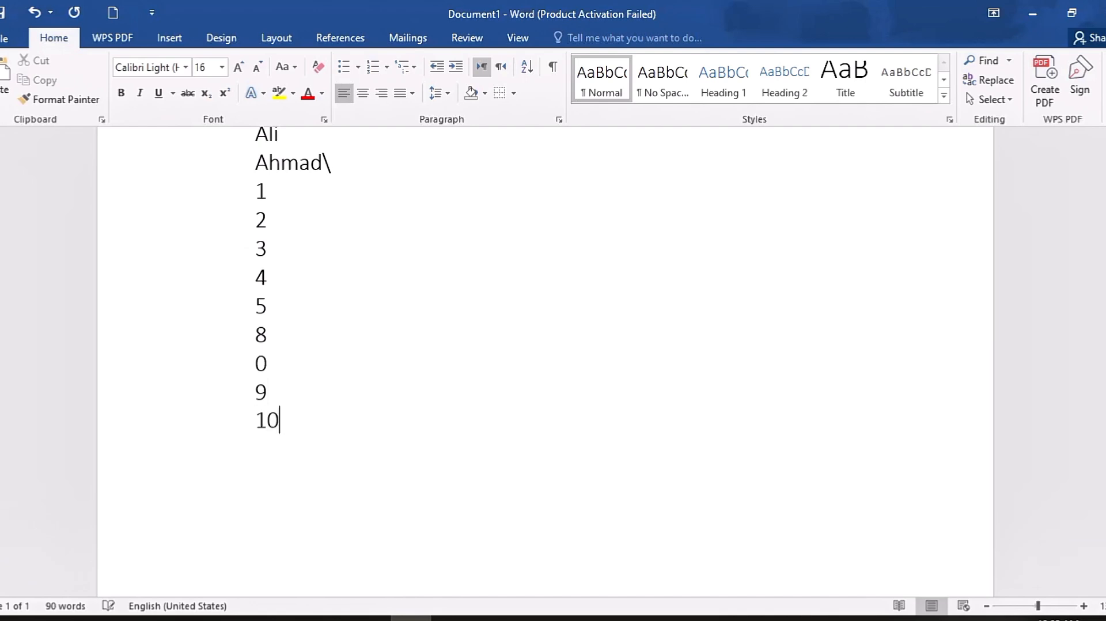
Swap two entries in the number list by replacing the 3 with 5 and the original 5 with 3
click(262, 249)
double_click(253, 255)
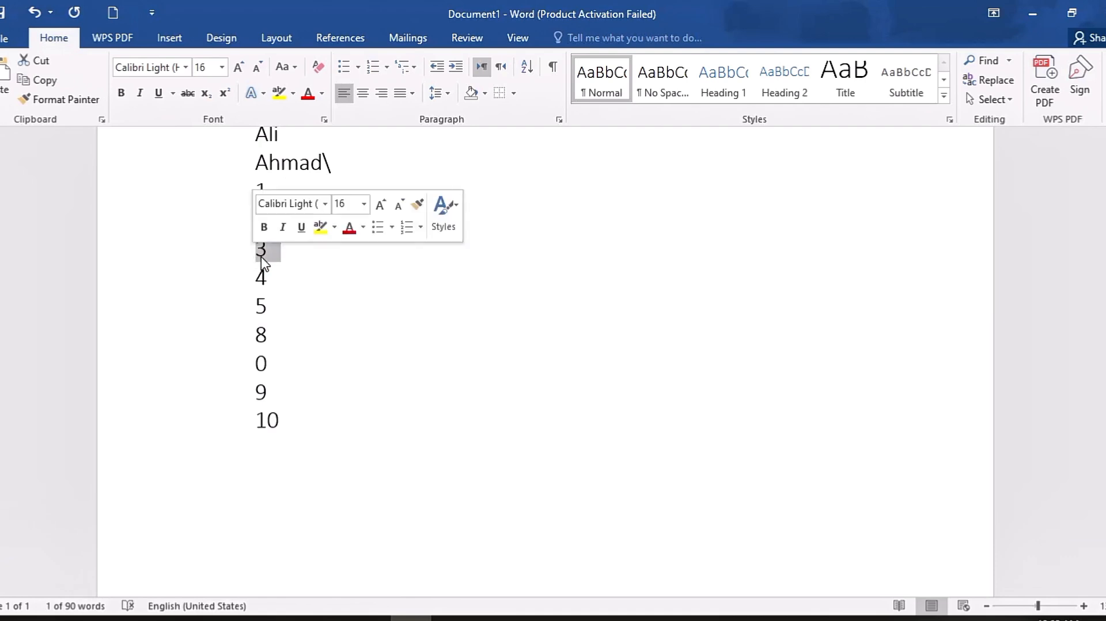
text(5)
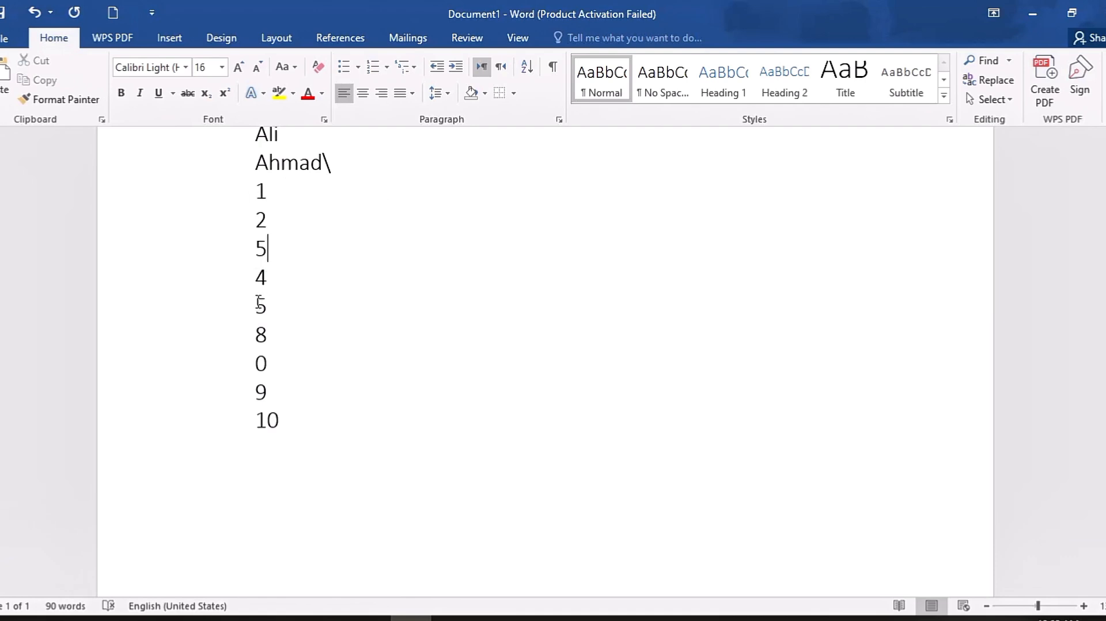
click(230, 308)
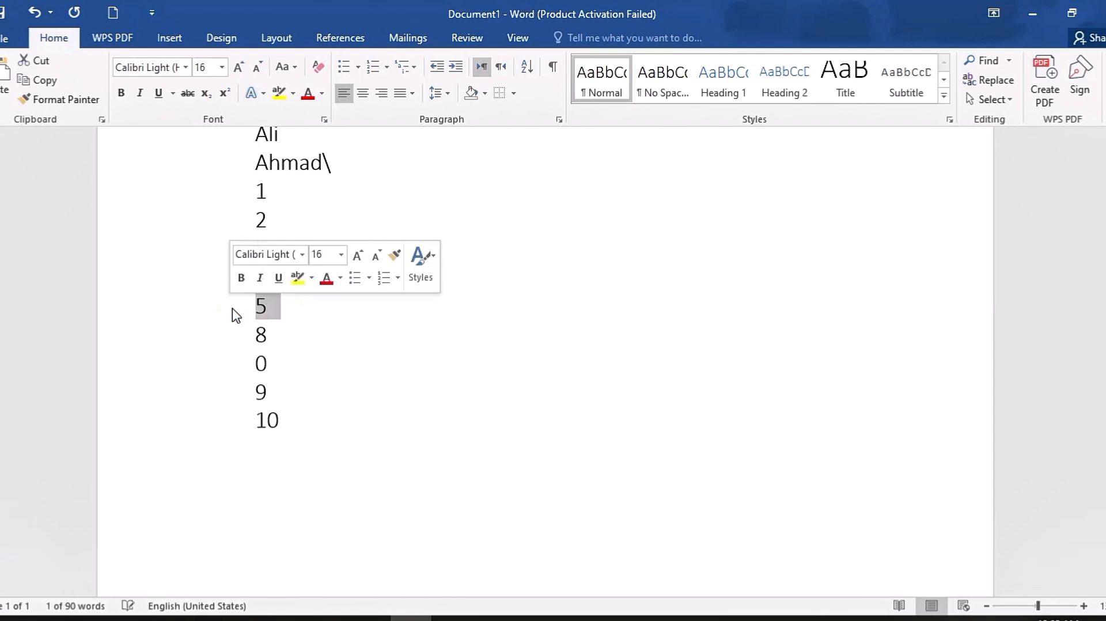
text(3)
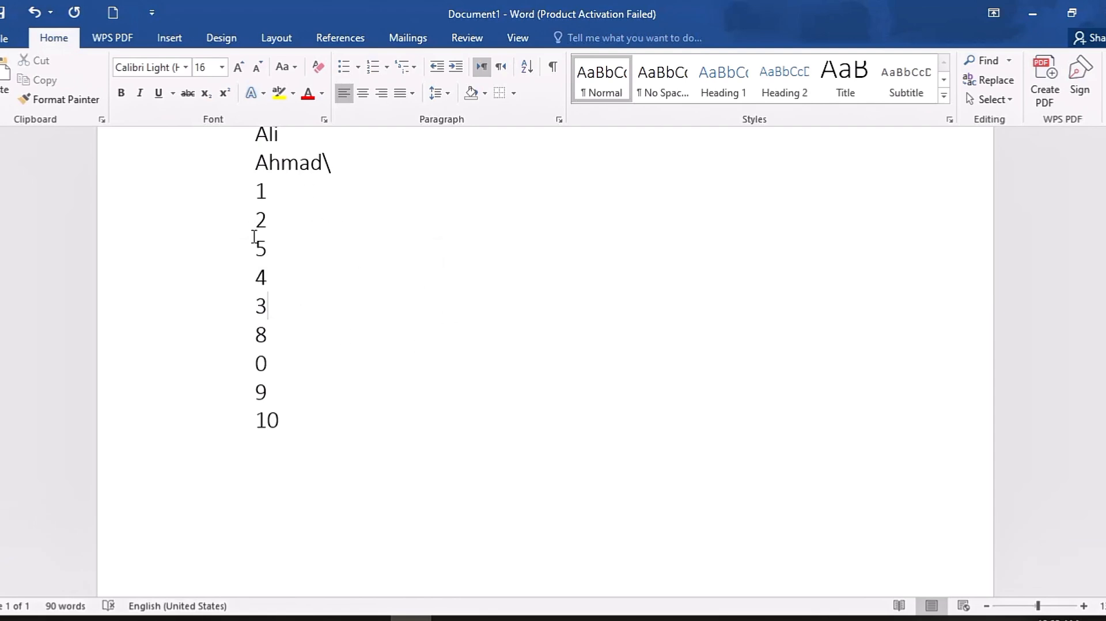
Sort the number list by paragraphs as type Number in ascending order
click(258, 188)
drag(258, 189, 301, 409)
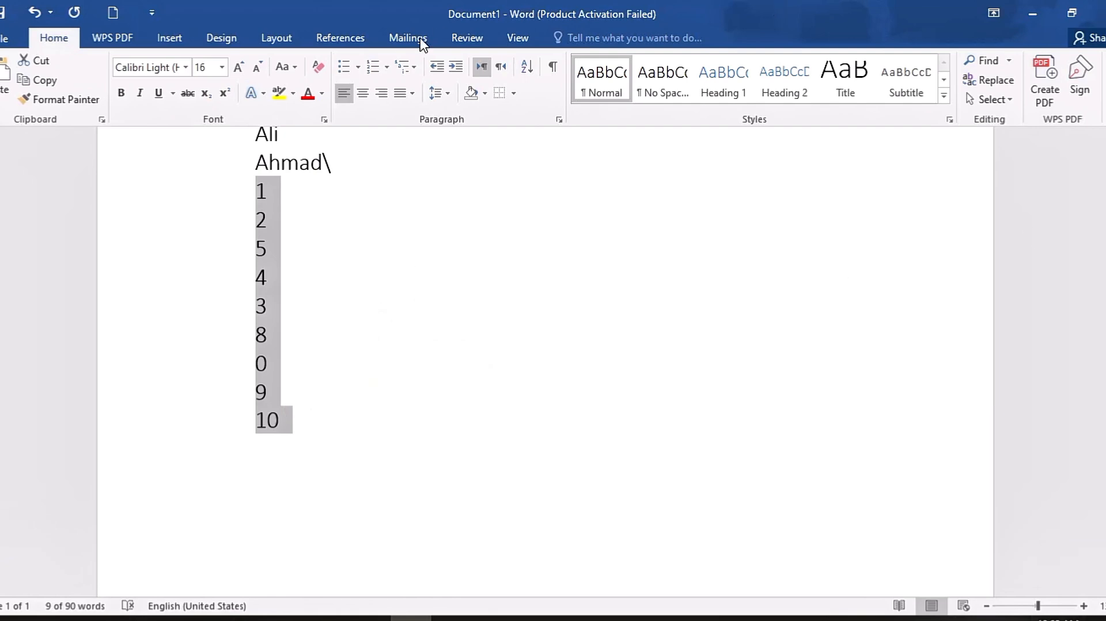
click(526, 66)
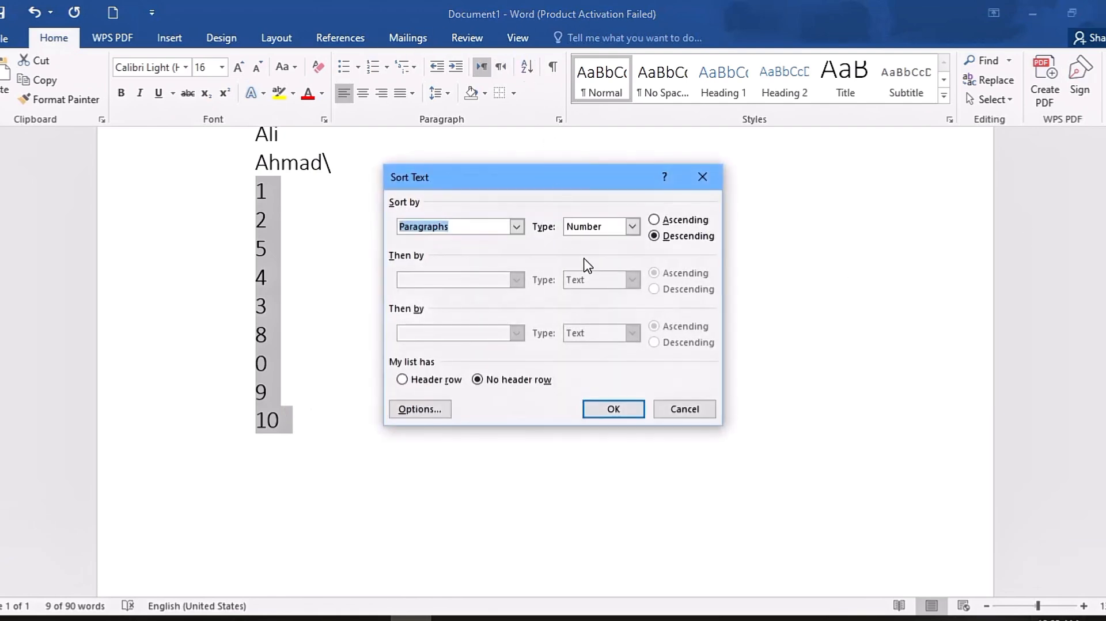
click(631, 226)
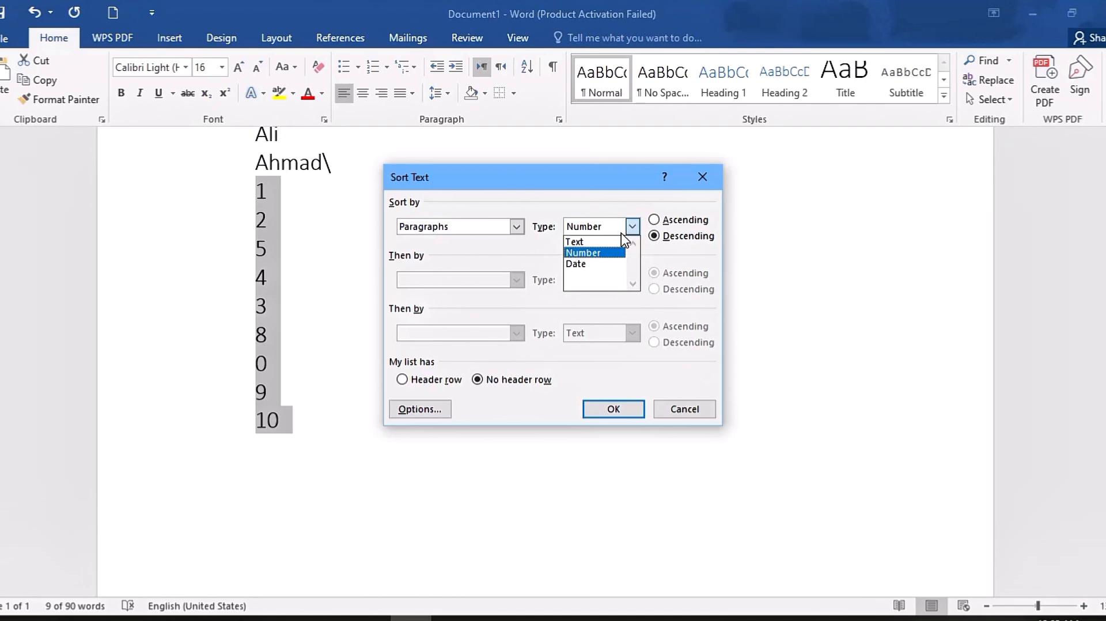
click(596, 252)
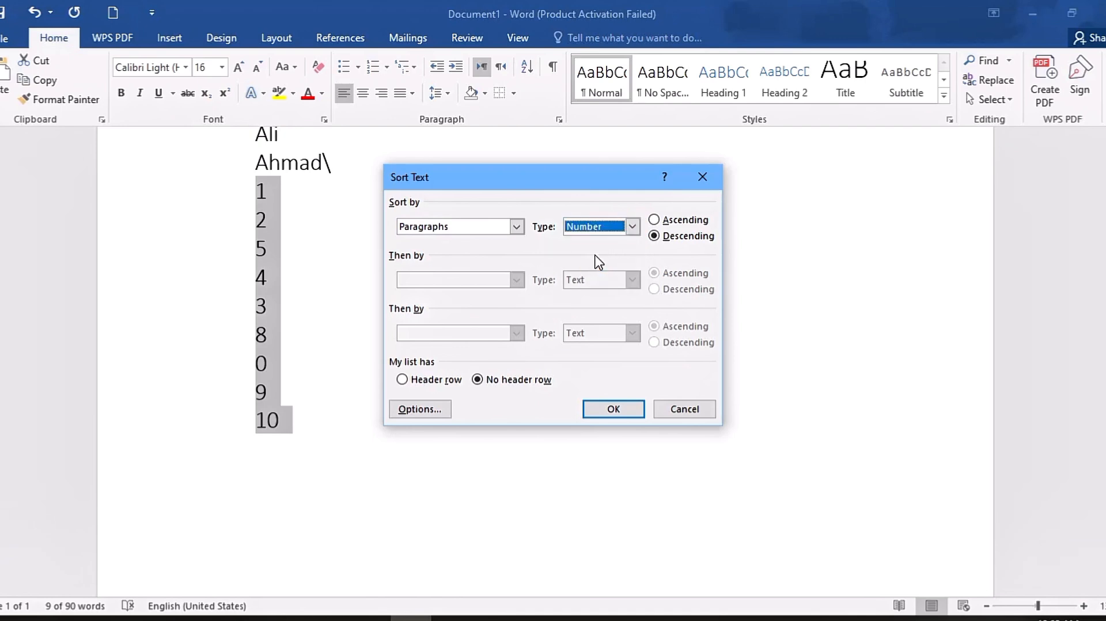
click(652, 221)
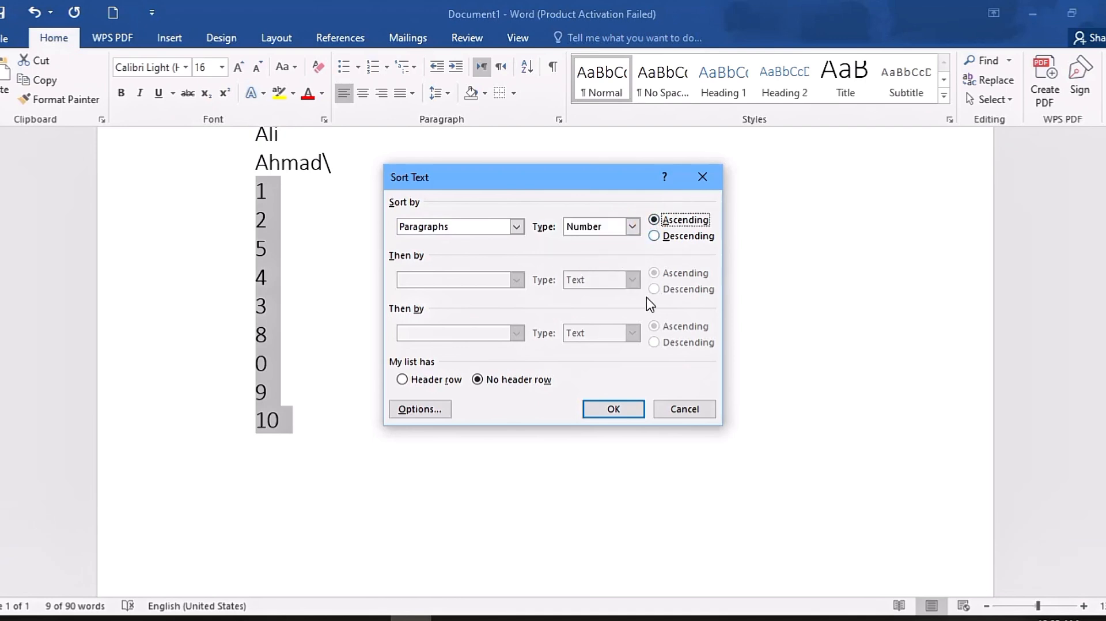
click(627, 412)
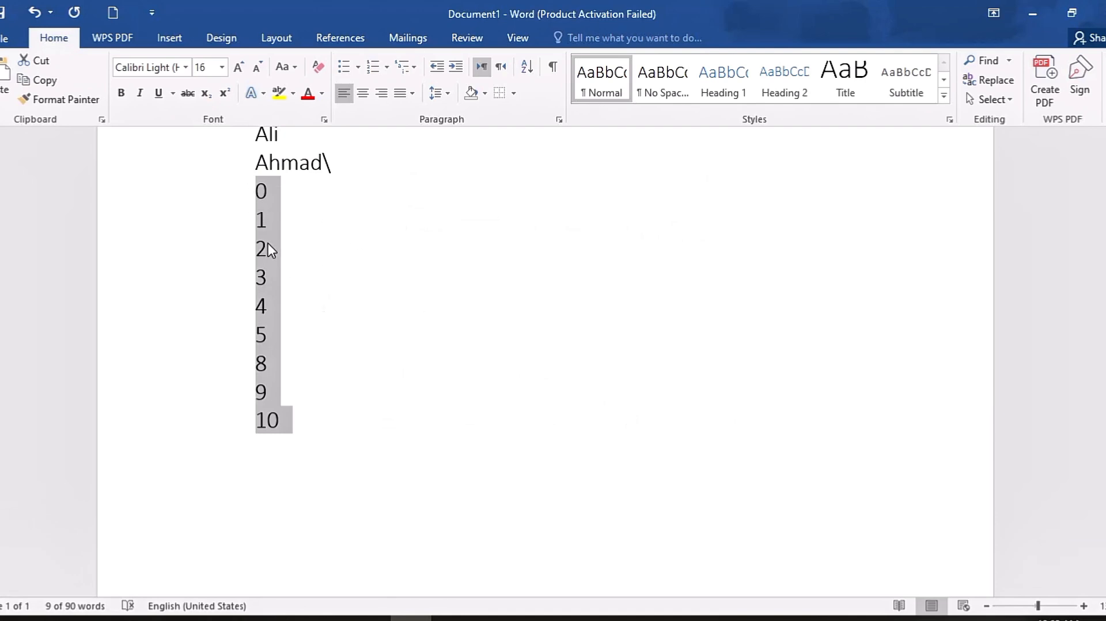
Insert a 6 on its own line between the 5 and the 8 in the number list
click(265, 344)
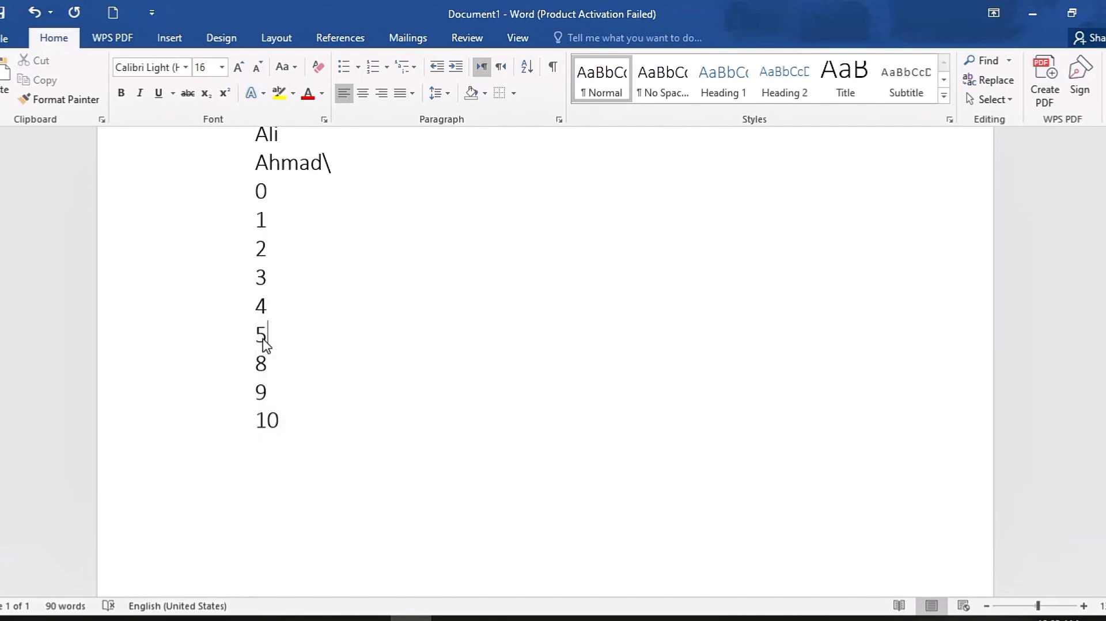
text(6)
key(Return)
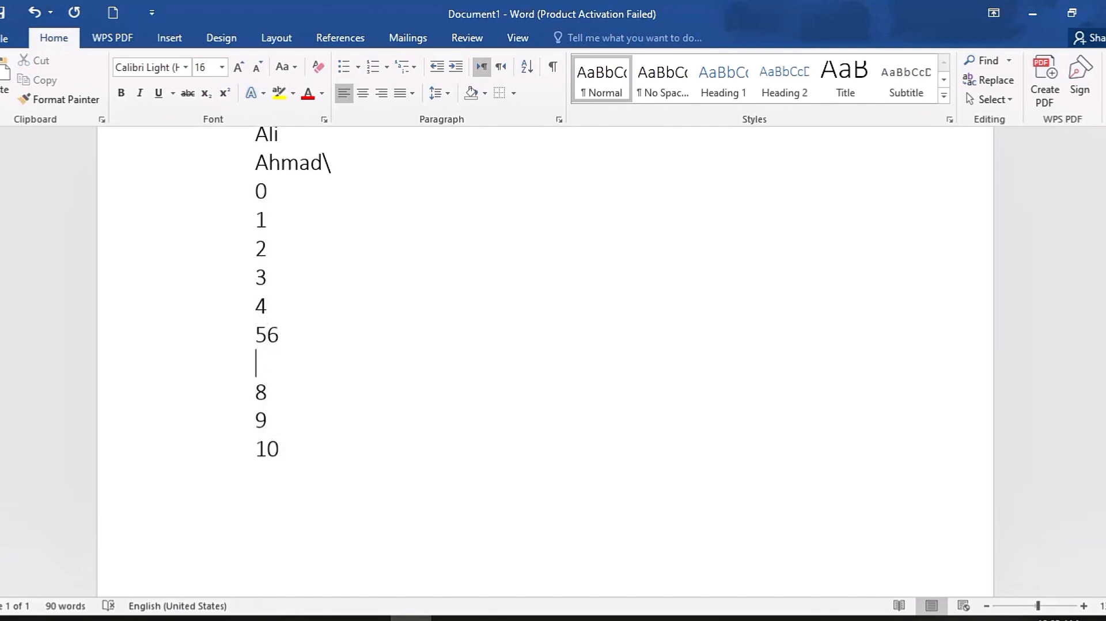
key(BackSpace)
key(BackSpace)
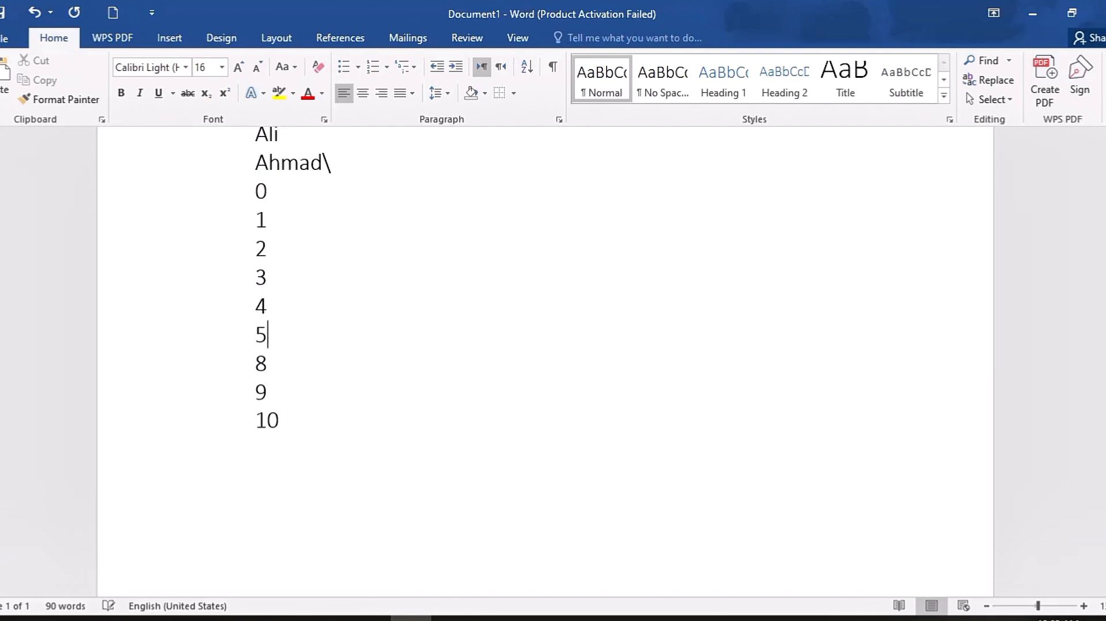
key(Return)
text(6)
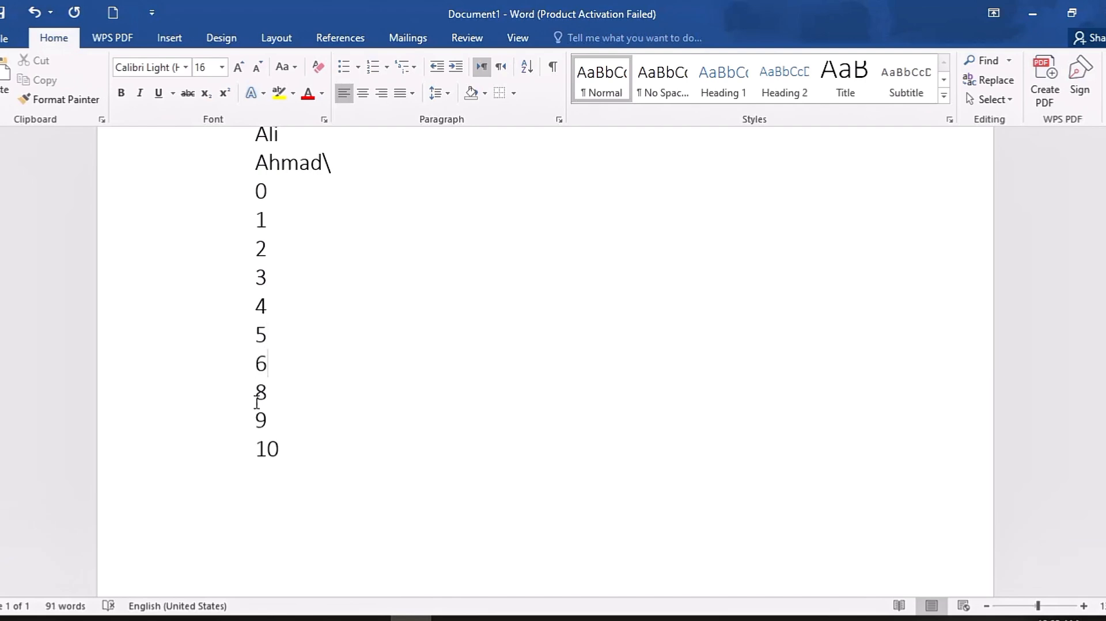
Show the paragraph marks and hidden formatting symbols in the document
scroll(382, 222, up, 2)
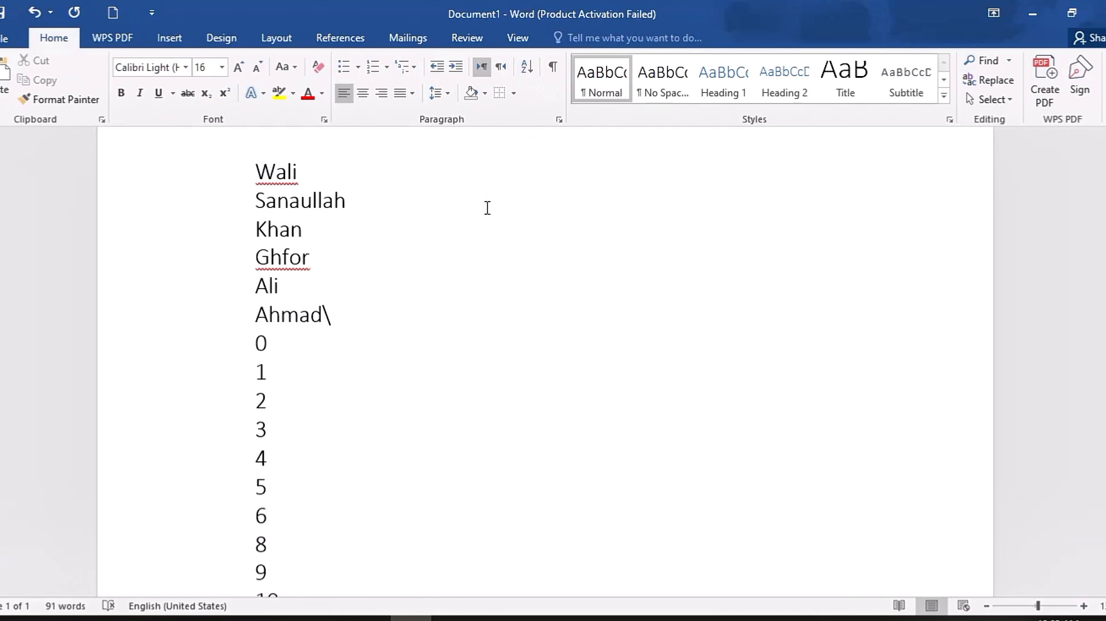
scroll(489, 210, up, 8)
drag(265, 224, 358, 291)
click(523, 377)
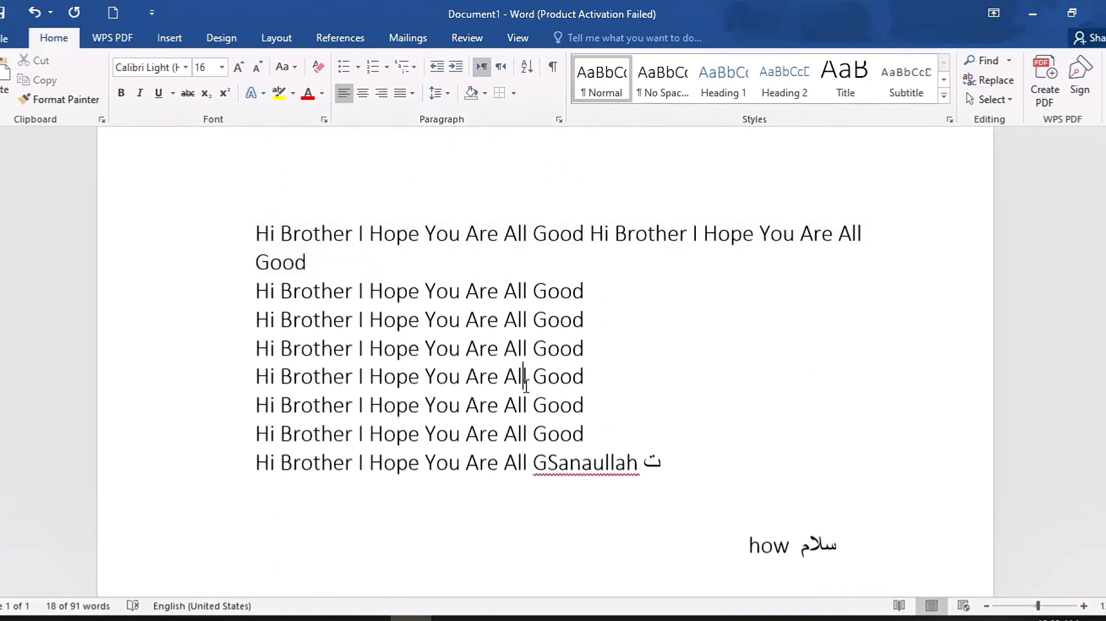
click(550, 67)
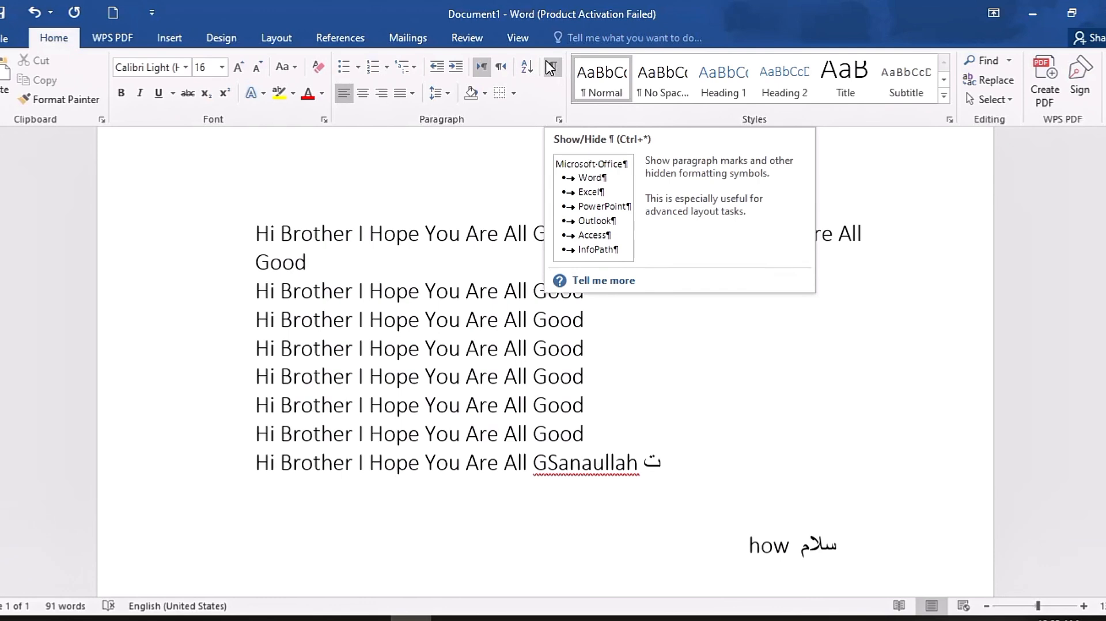
click(549, 67)
Examine the paragraph marks and space symbols in the sentences, the name list and the number list
scroll(532, 316, down, 1)
scroll(532, 316, up, 1)
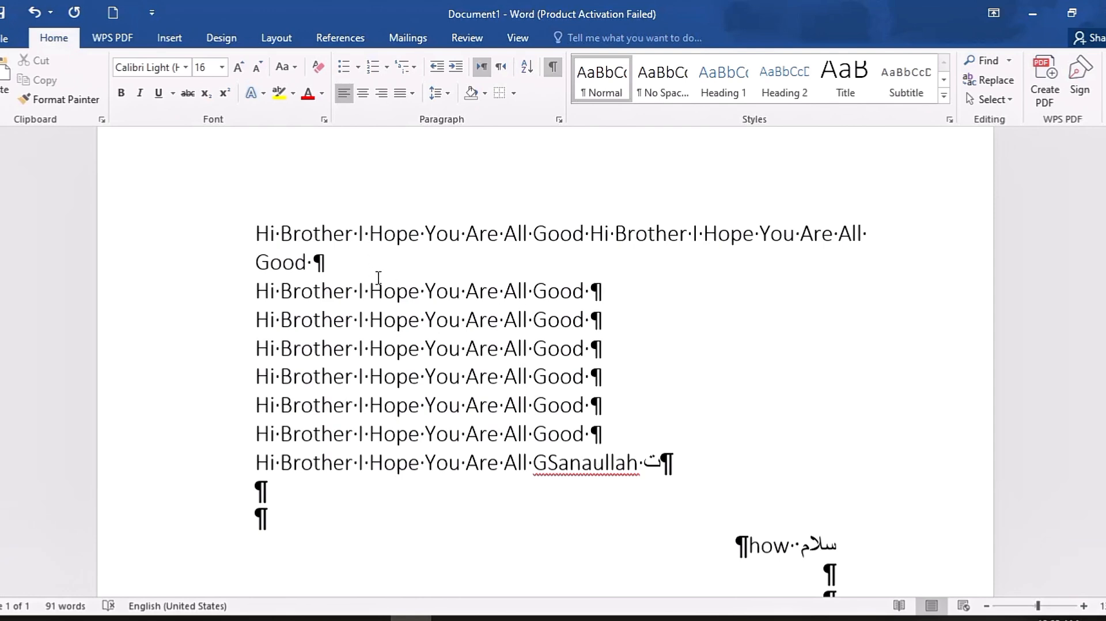
scroll(379, 278, down, 7)
scroll(378, 278, up, 5)
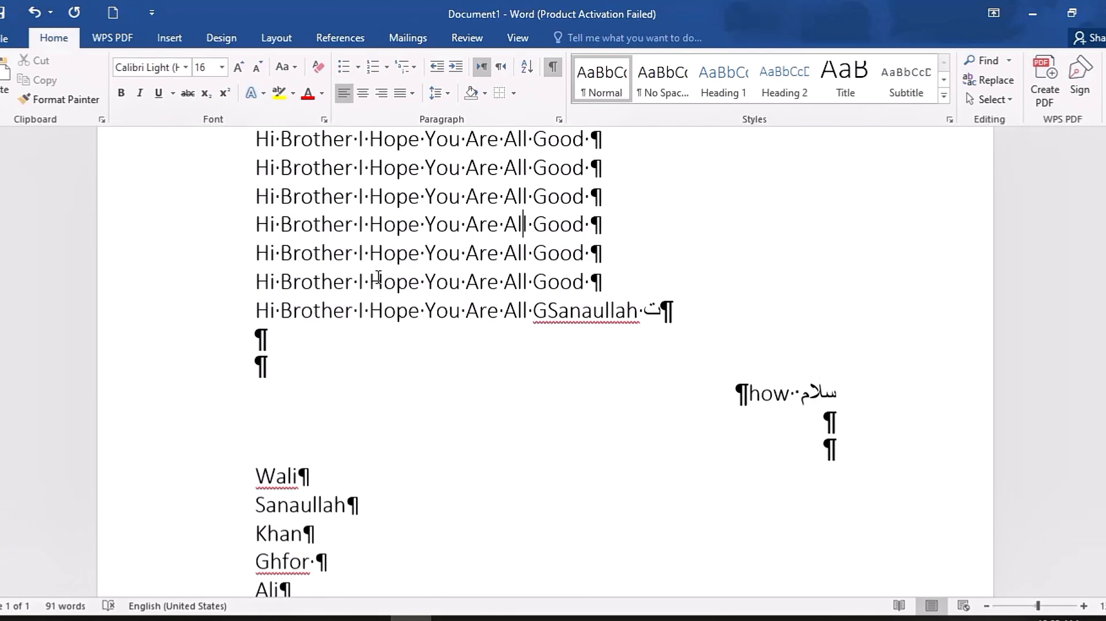
scroll(378, 276, up, 2)
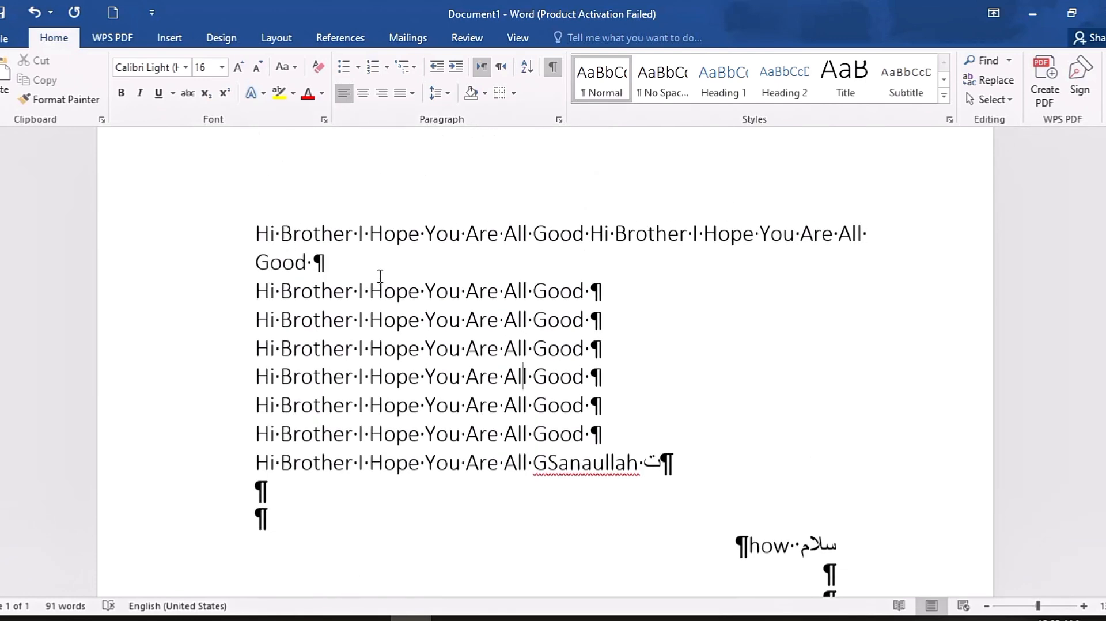
scroll(379, 276, up, 1)
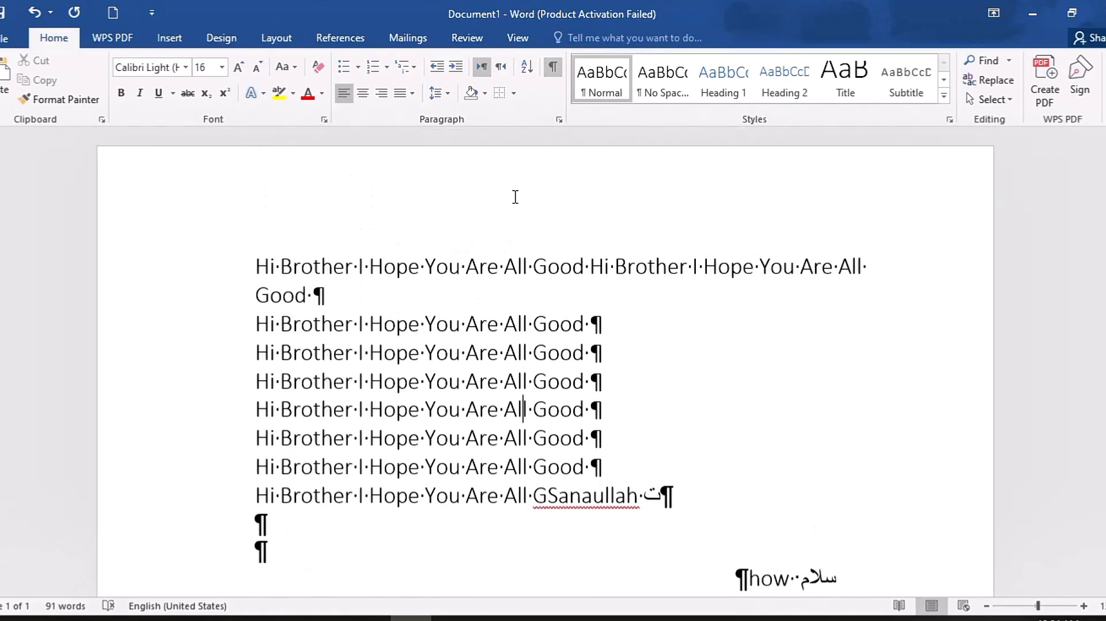
scroll(383, 342, down, 2)
scroll(842, 553, up, 2)
Apply the Normal style to the first "Hi Brother I Hope You Are All Good" paragraph
click(578, 184)
scroll(615, 152, down, 2)
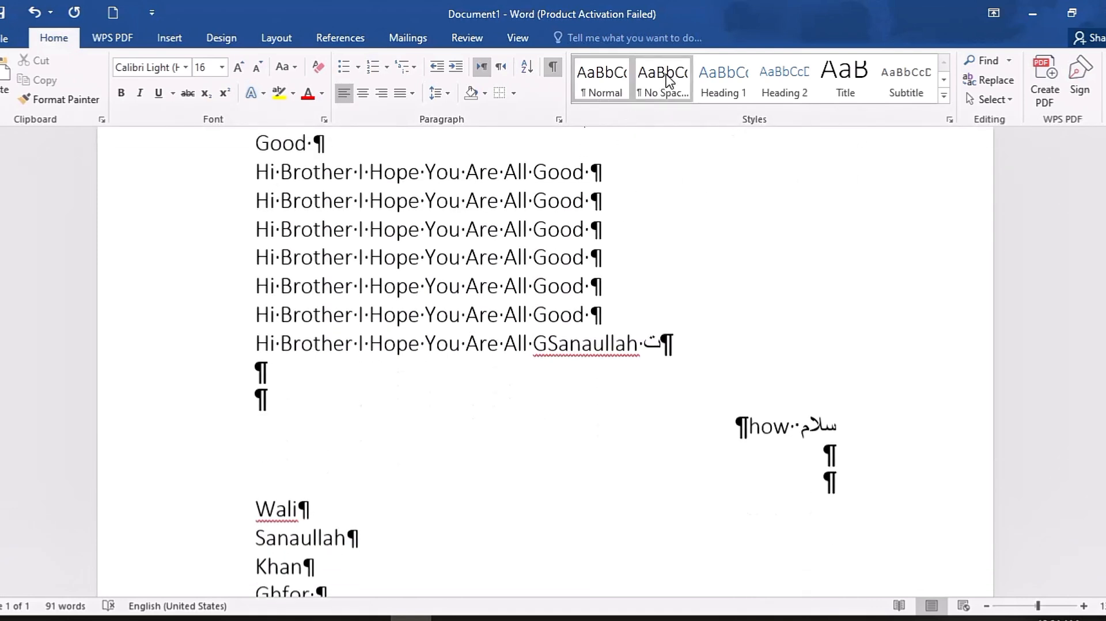
key(ctrl+shift+n)
scroll(616, 201, up, 2)
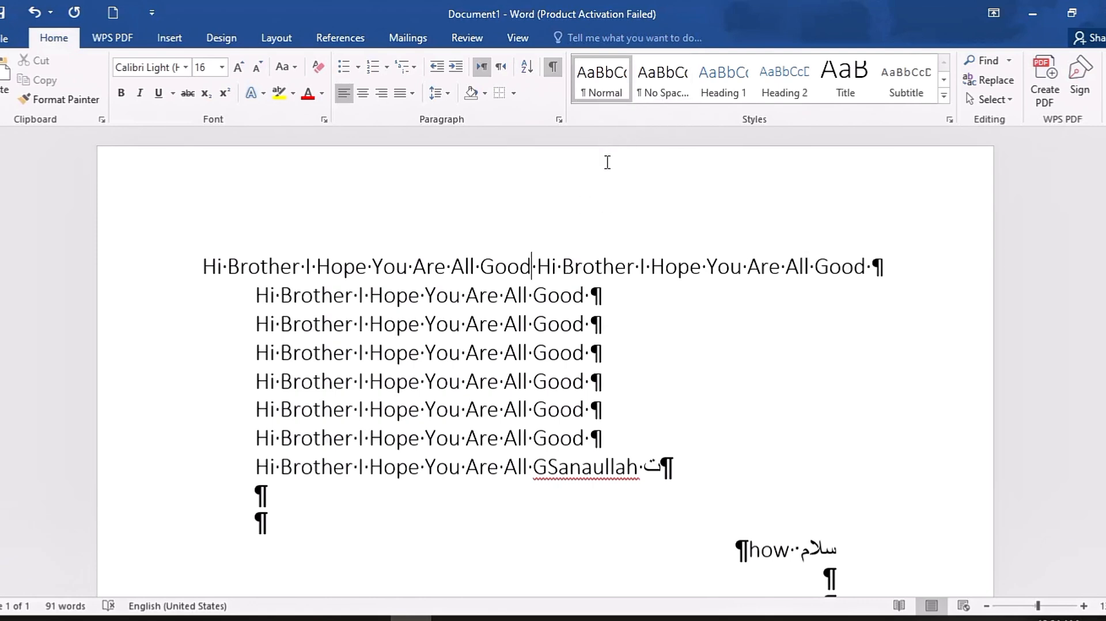
scroll(607, 164, down, 3)
scroll(627, 138, up, 3)
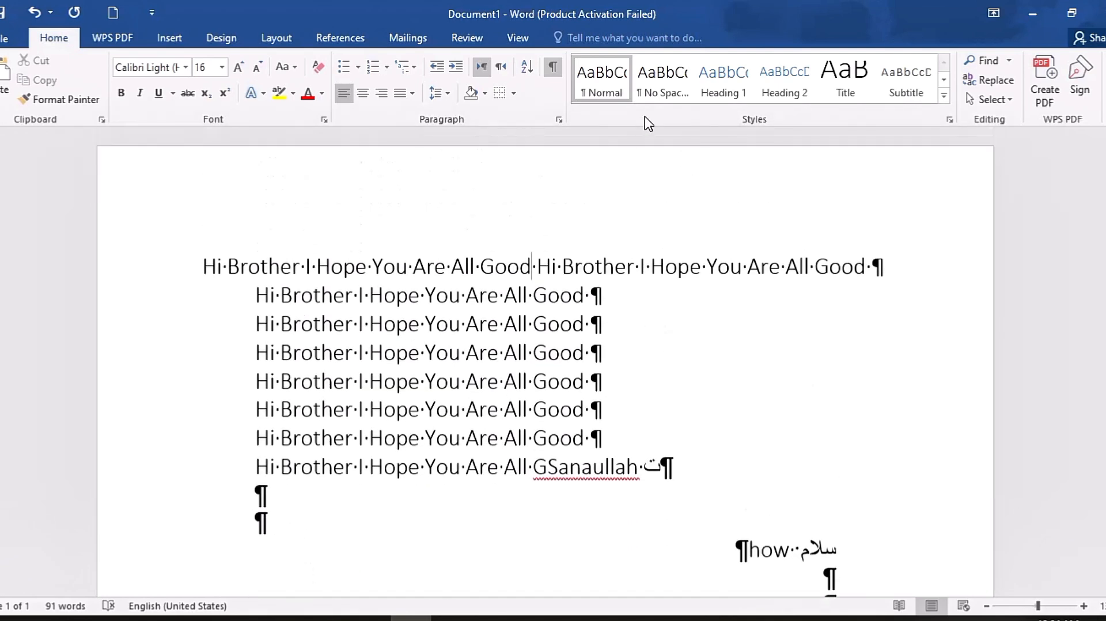
Preview the Heading 1 and Heading 2 styles on the first paragraph without keeping either one
click(722, 89)
scroll(720, 89, down, 1)
scroll(702, 106, down, 1)
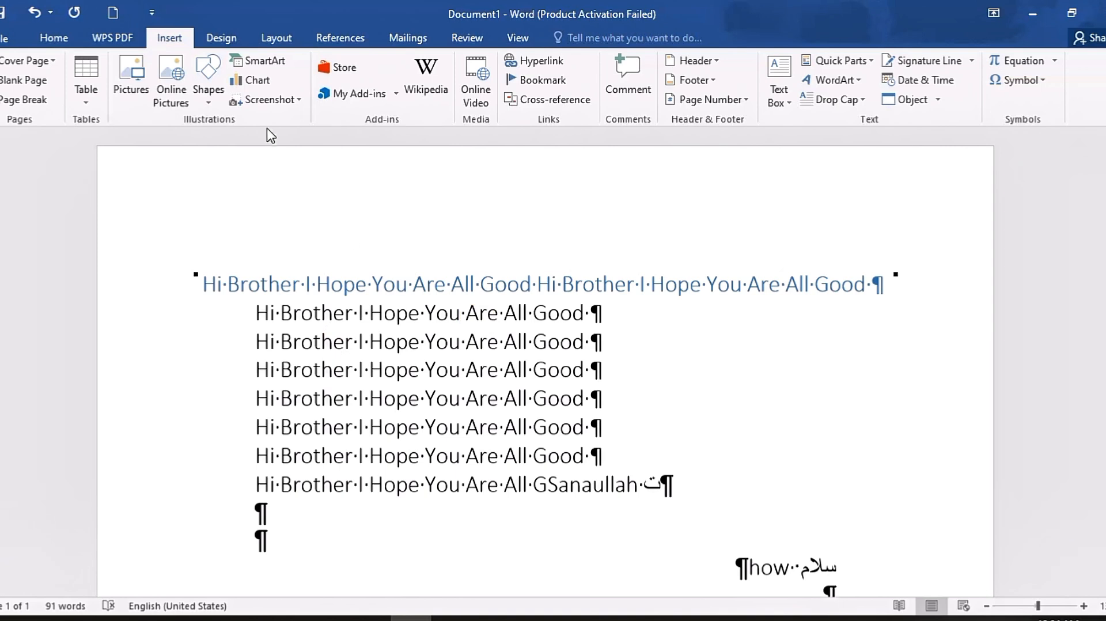
click(59, 32)
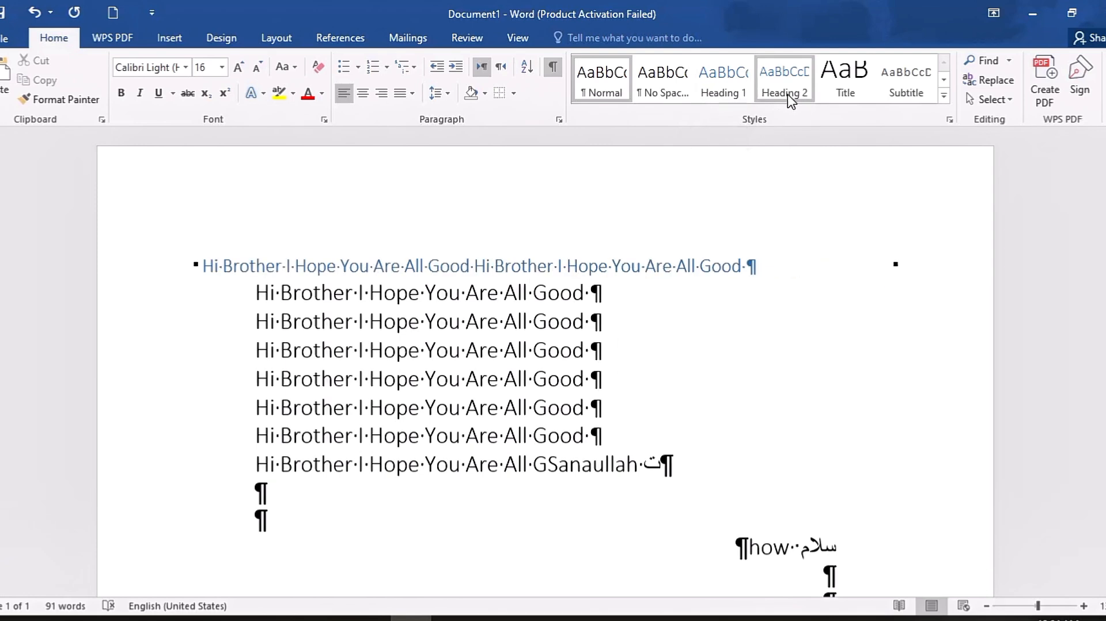
scroll(645, 259, down, 3)
scroll(578, 282, up, 3)
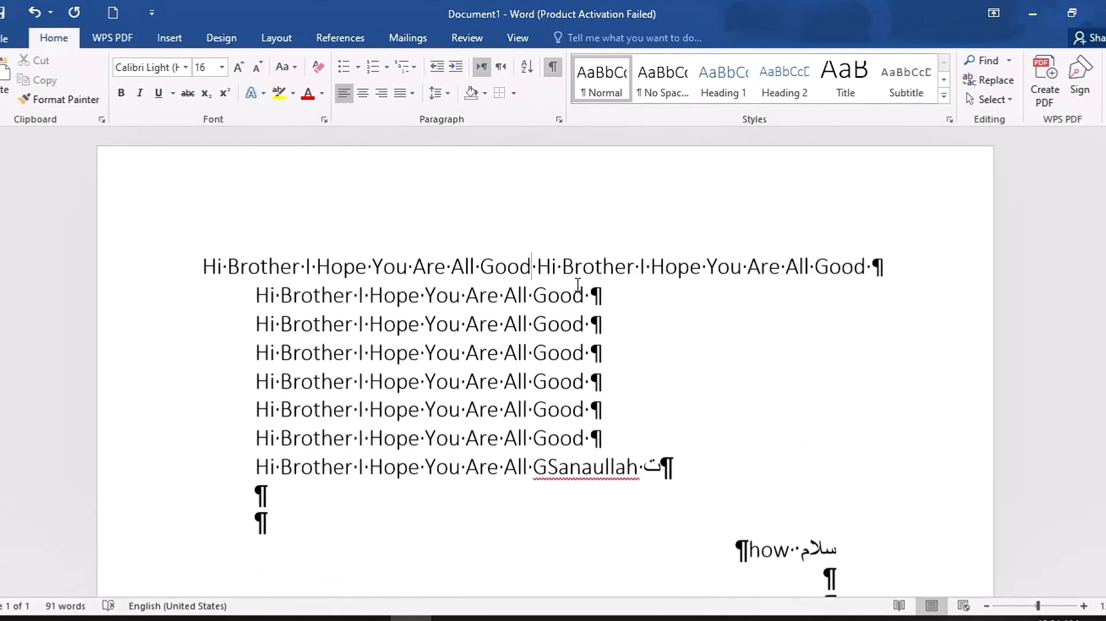
Start a new line after the 10 at the end of the number list and hide the paragraph marks
scroll(578, 284, down, 15)
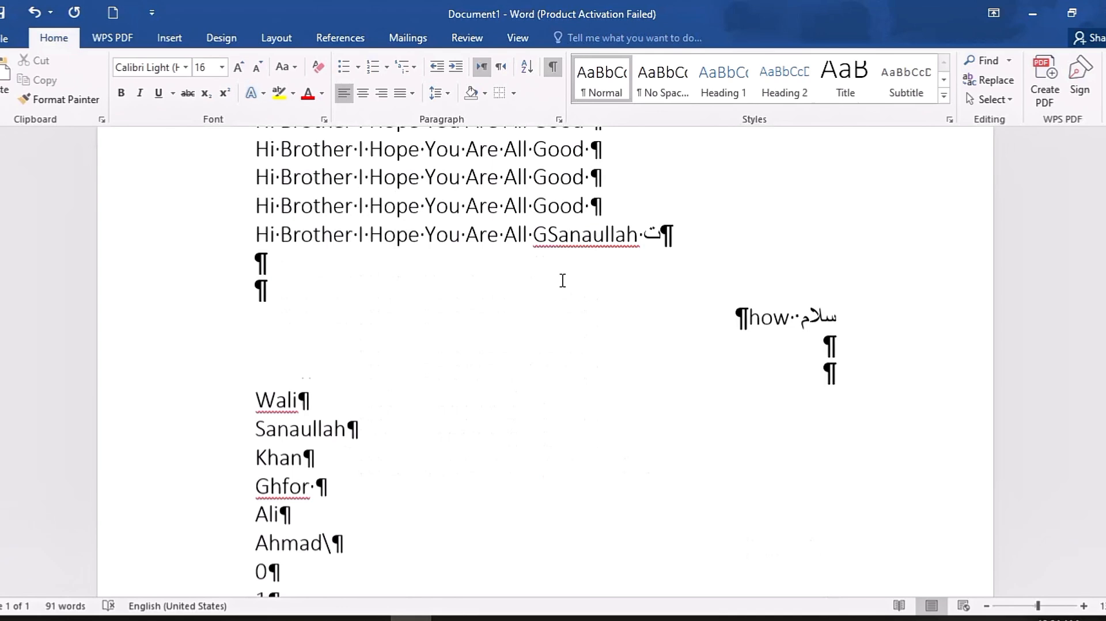
click(432, 358)
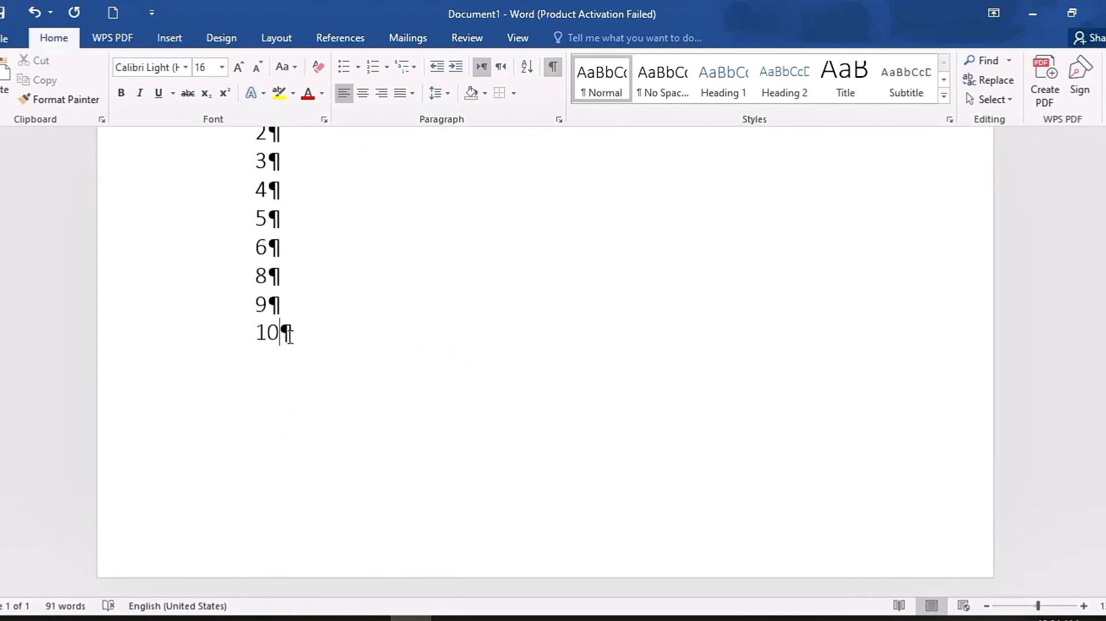
key(Return)
click(561, 67)
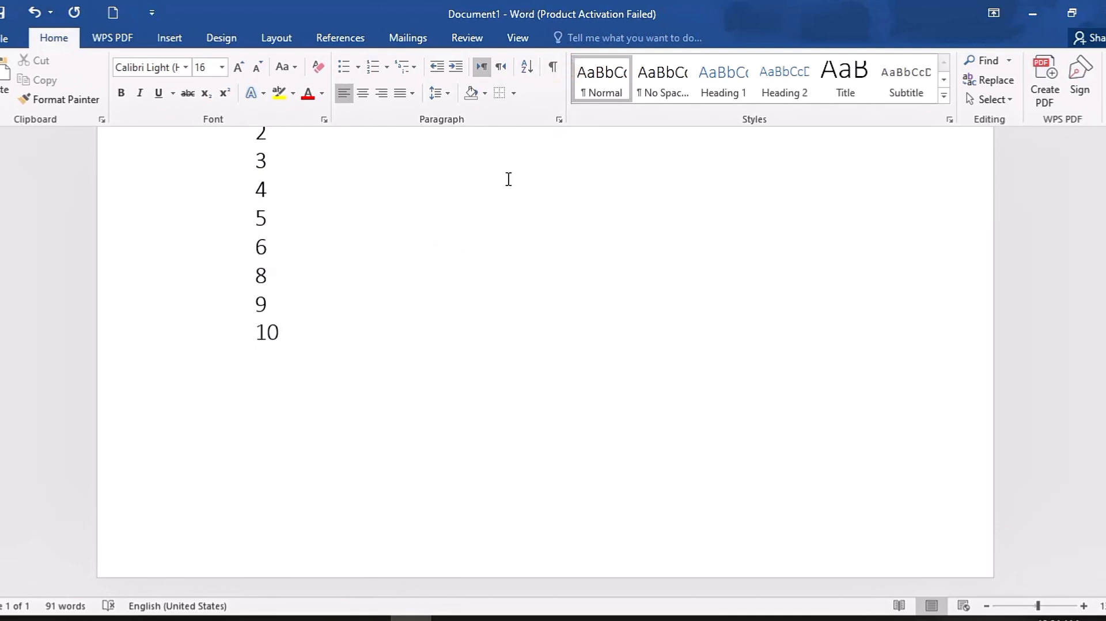
Enter two sample names on separate lines below the 10, followed by a new line
text(da)
key(BackSpace)
key(BackSpace)
text(sanauu)
text(la)
key(BackSpace)
key(BackSpace)
key(BackSpace)
key(BackSpace)
text(llah)
key(Return)
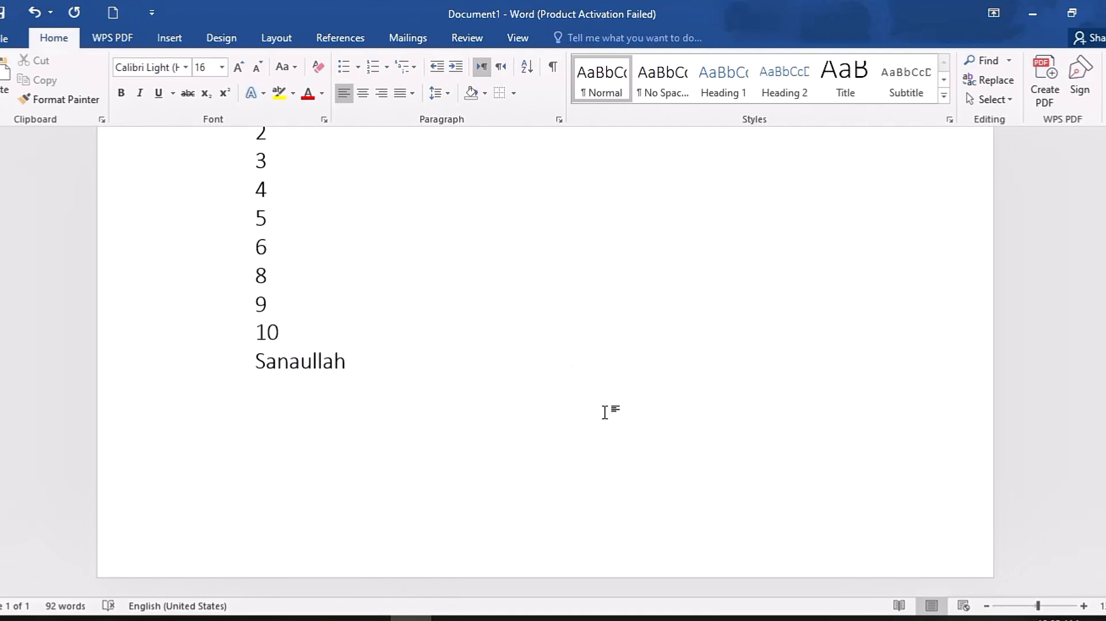
text(khan)
key(Return)
Enter "How are you brother" on the empty line below the two newly added names
text(ho)
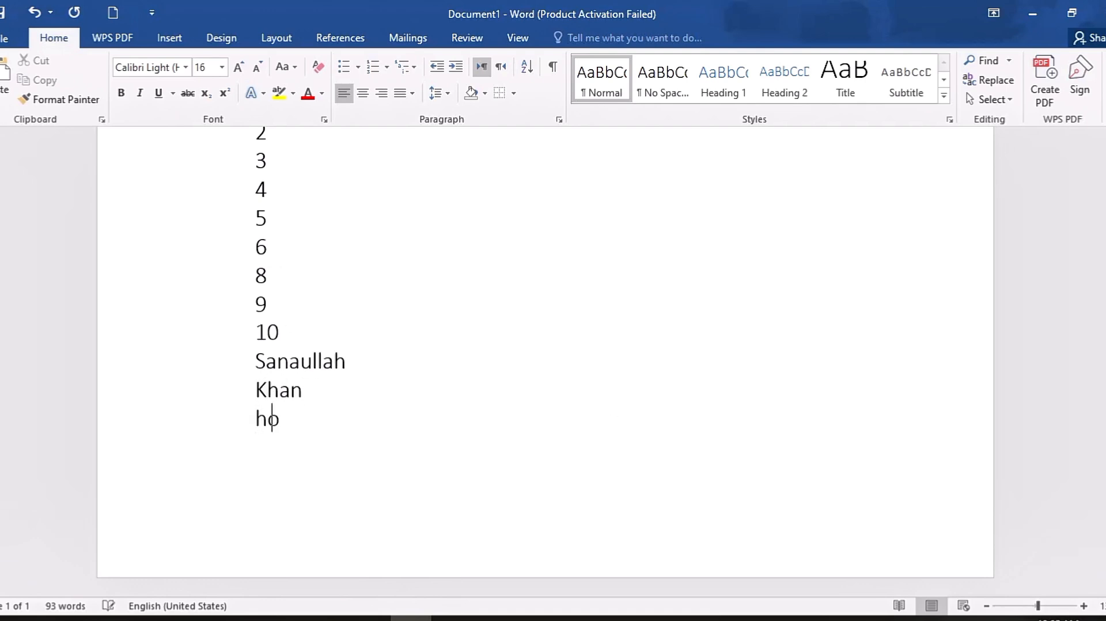
text(w are you )
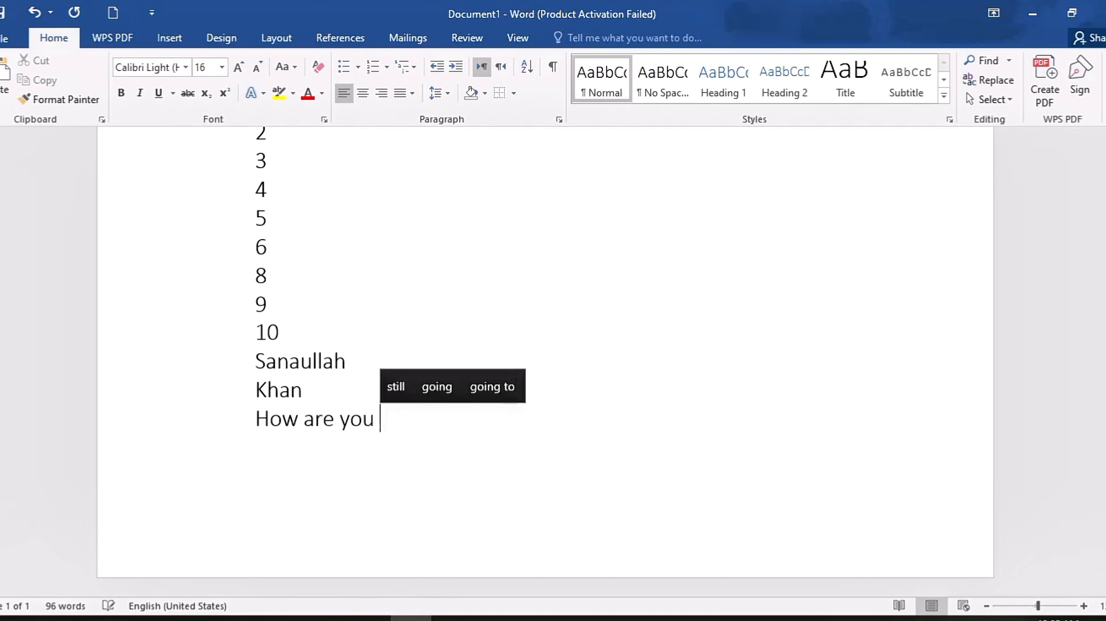
text(bo)
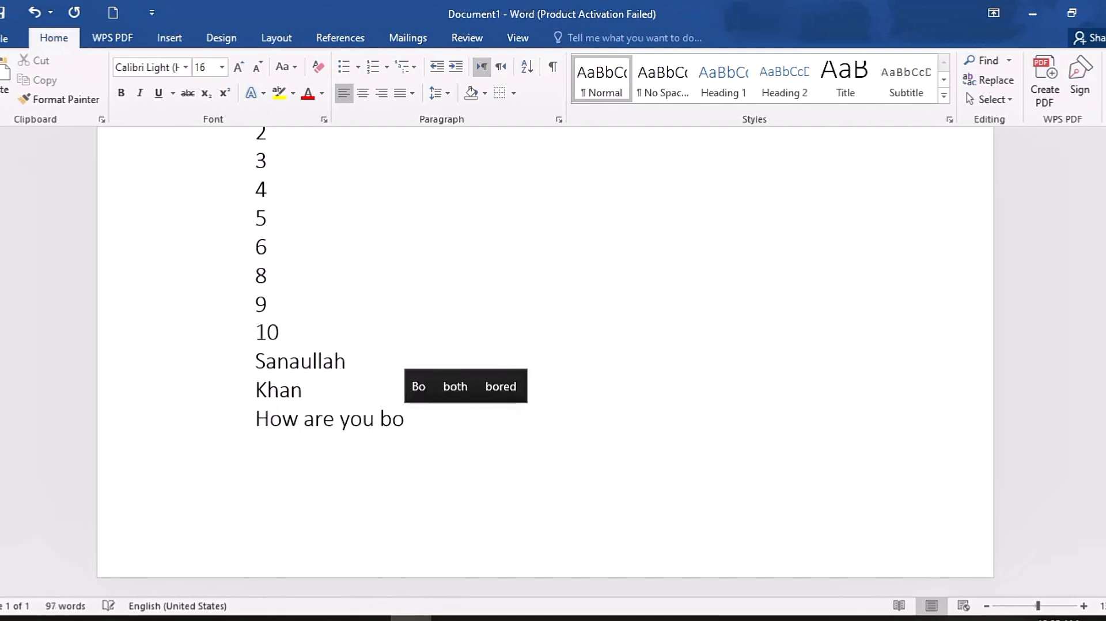
key(BackSpace)
text(r)
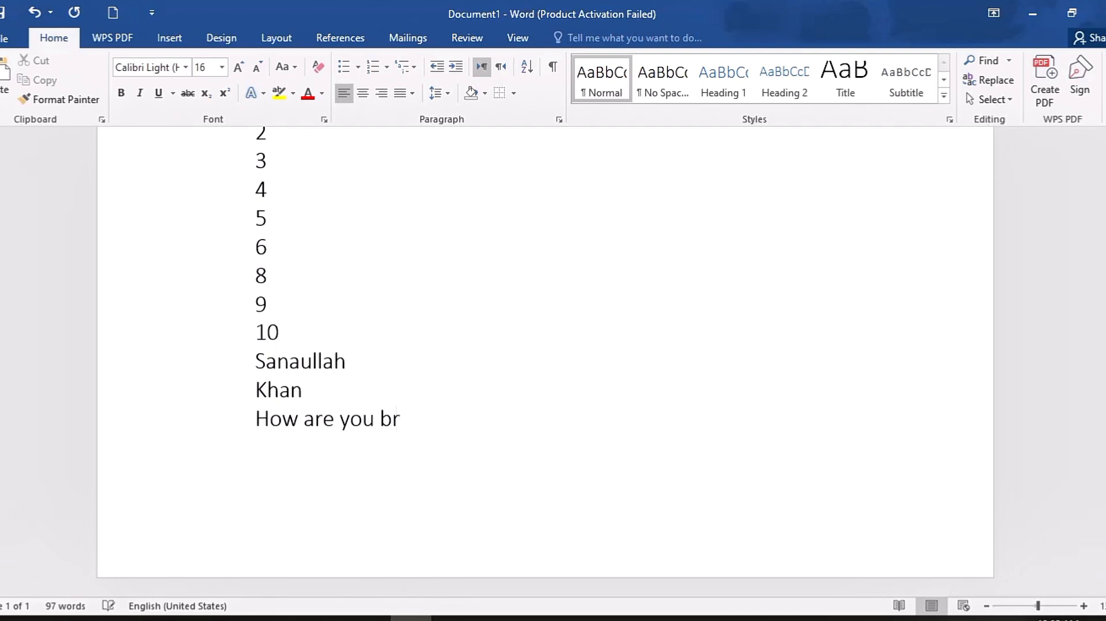
text(other)
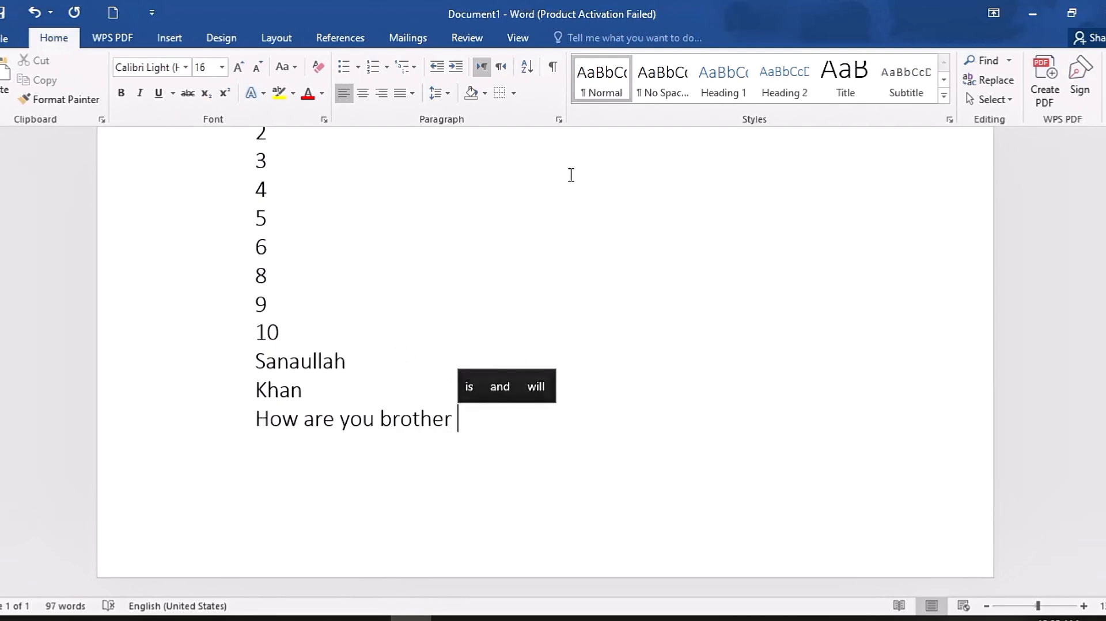
Format the name directly below the 10 as bold, red text at size 14
click(292, 363)
drag(335, 363, 260, 360)
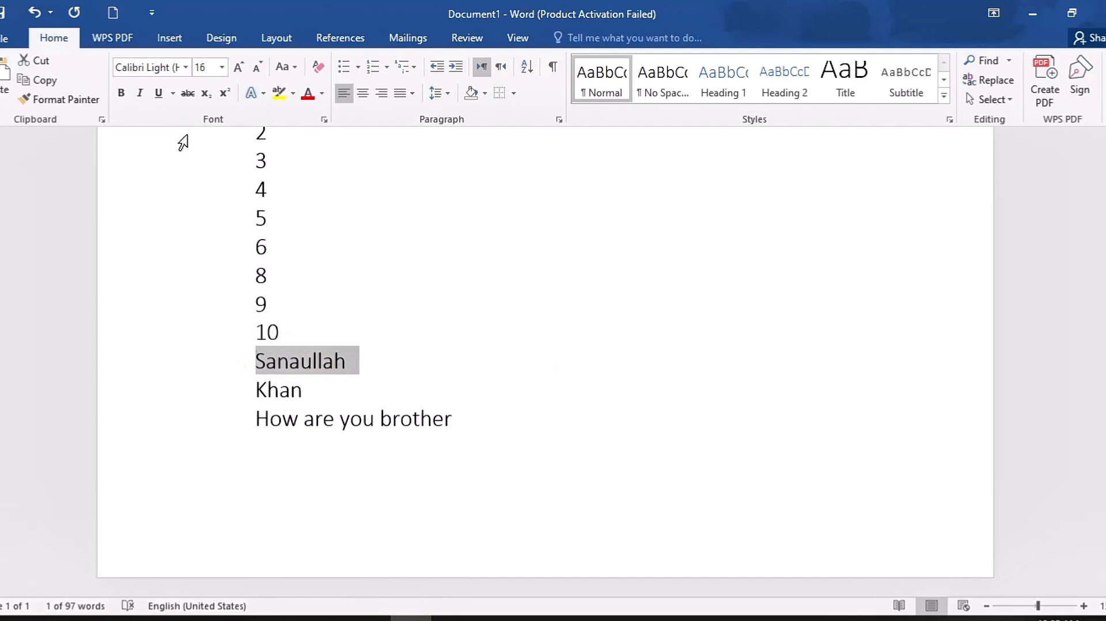
click(223, 67)
click(205, 150)
click(307, 94)
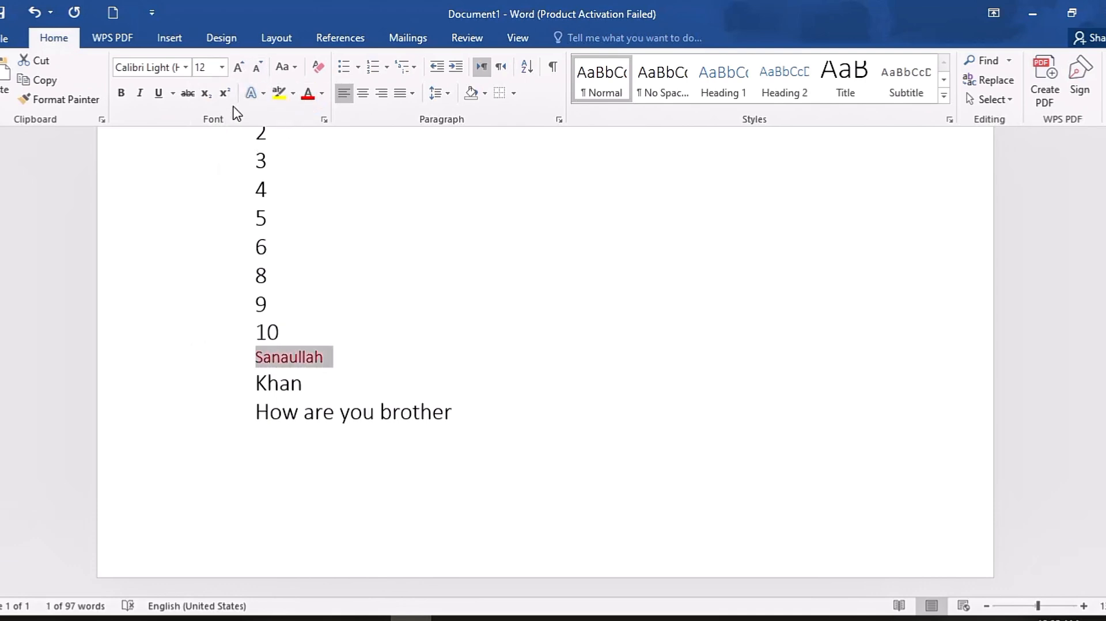
click(238, 67)
click(122, 93)
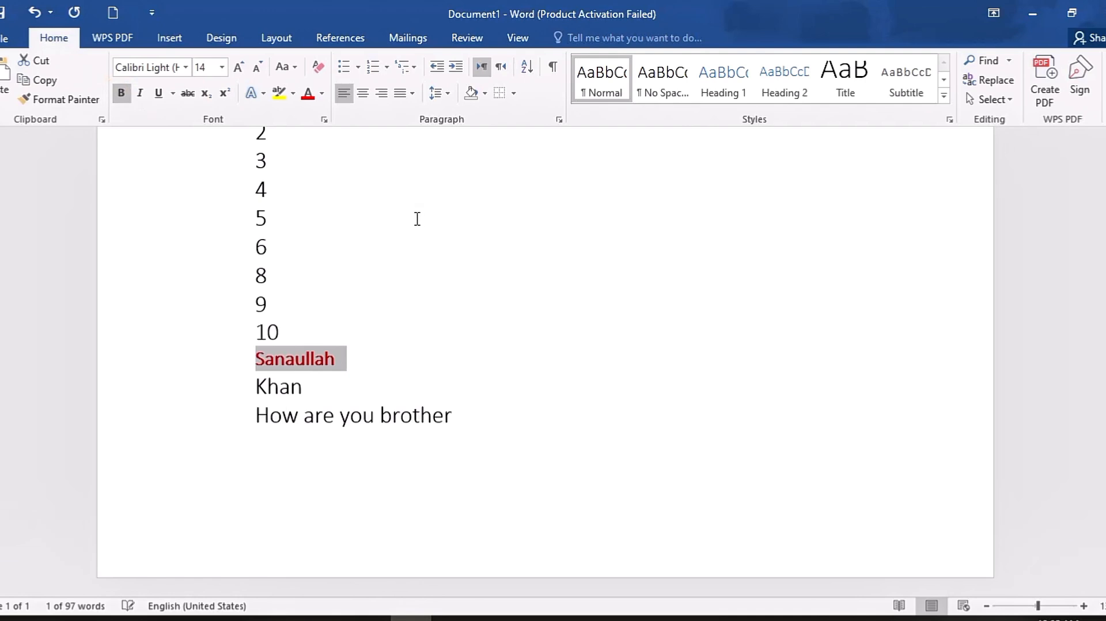
click(303, 390)
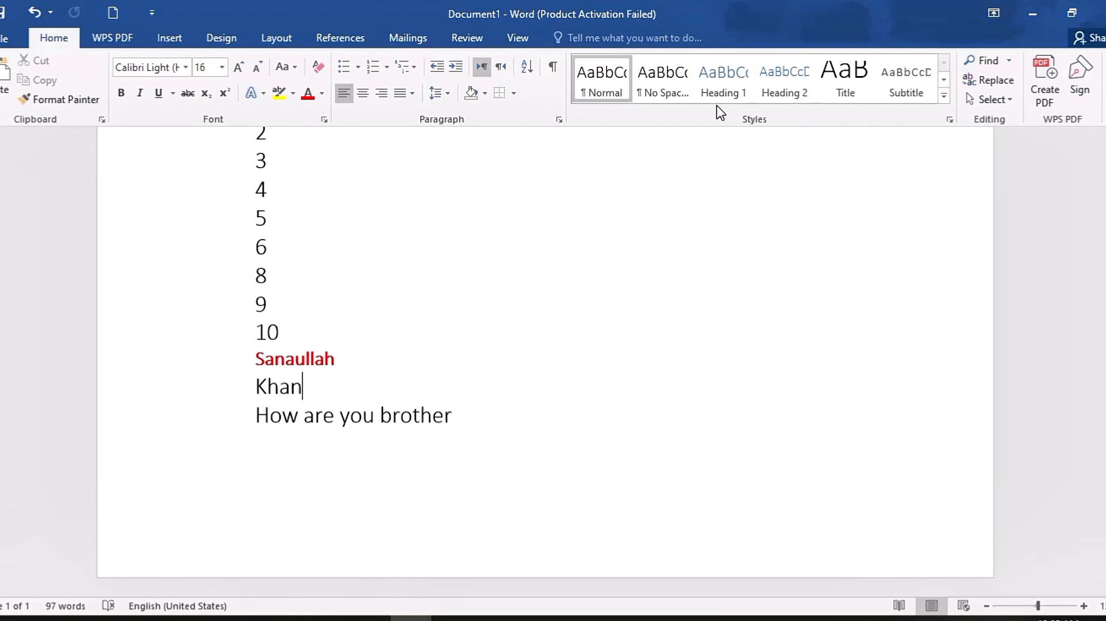
Apply the Heading 1 style to the fifth "Hi Brother I Hope You Are All Good" line
scroll(693, 180, up, 6)
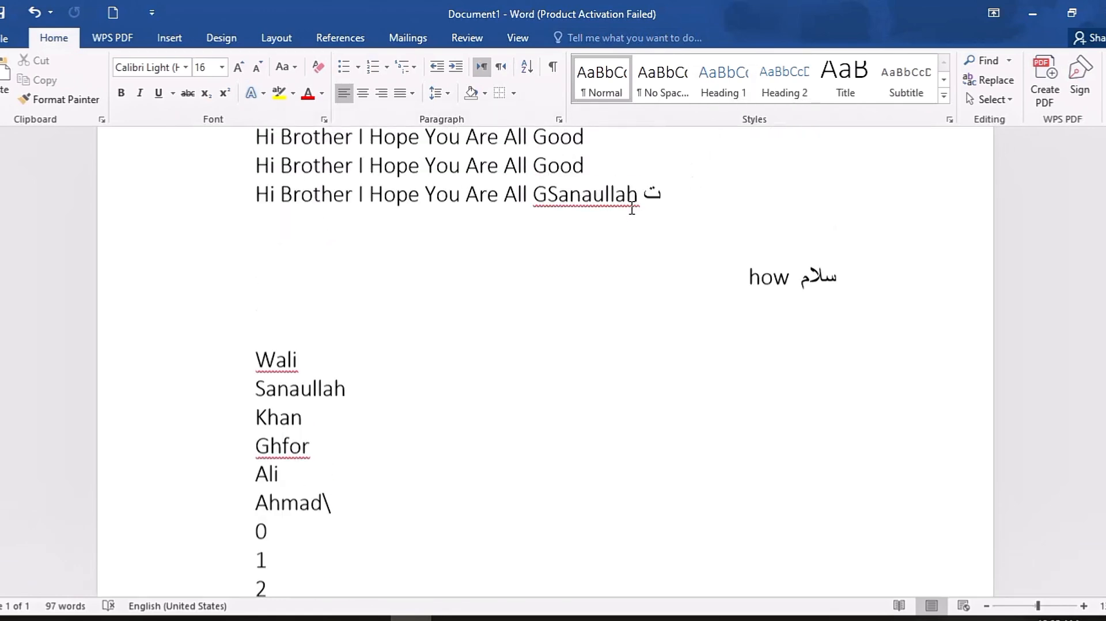
scroll(516, 240, up, 2)
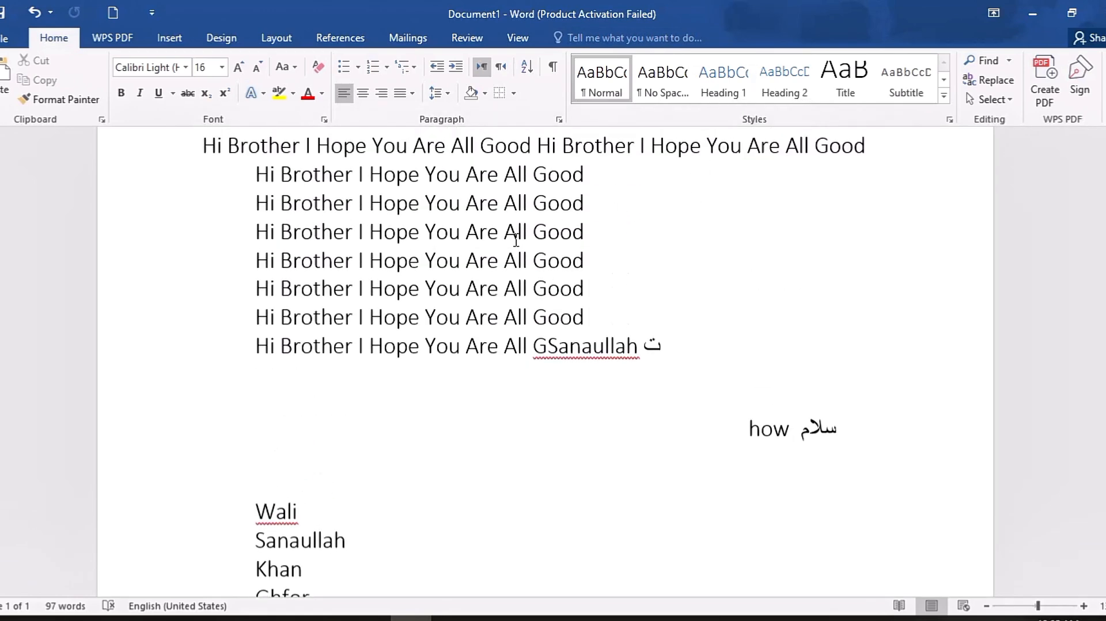
click(728, 83)
scroll(576, 236, down, 2)
scroll(576, 236, up, 2)
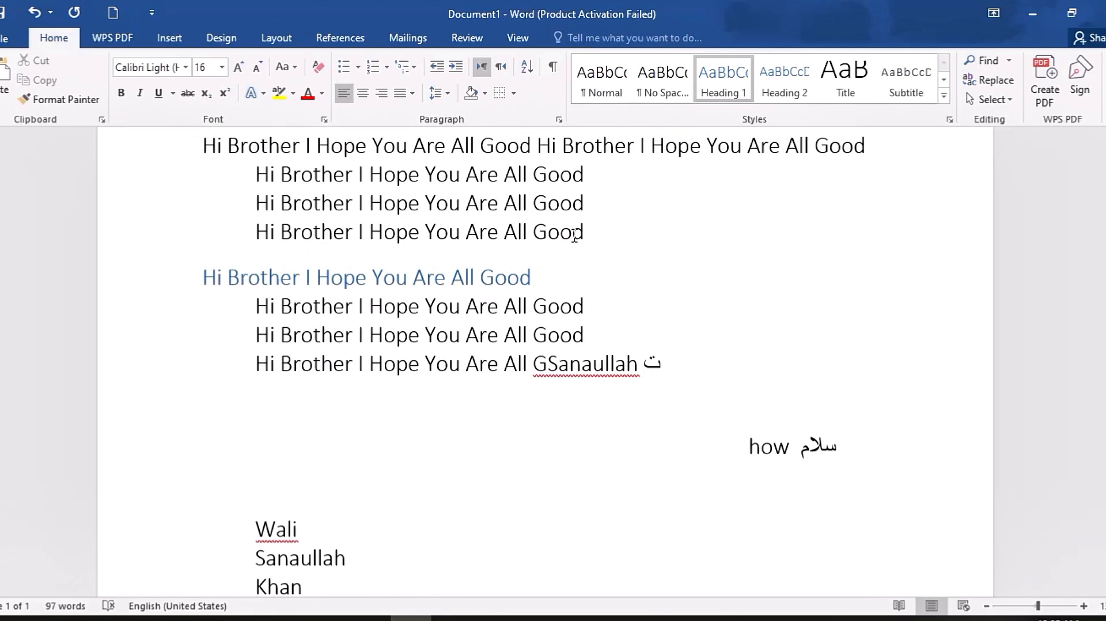
scroll(573, 239, down, 2)
scroll(570, 239, up, 2)
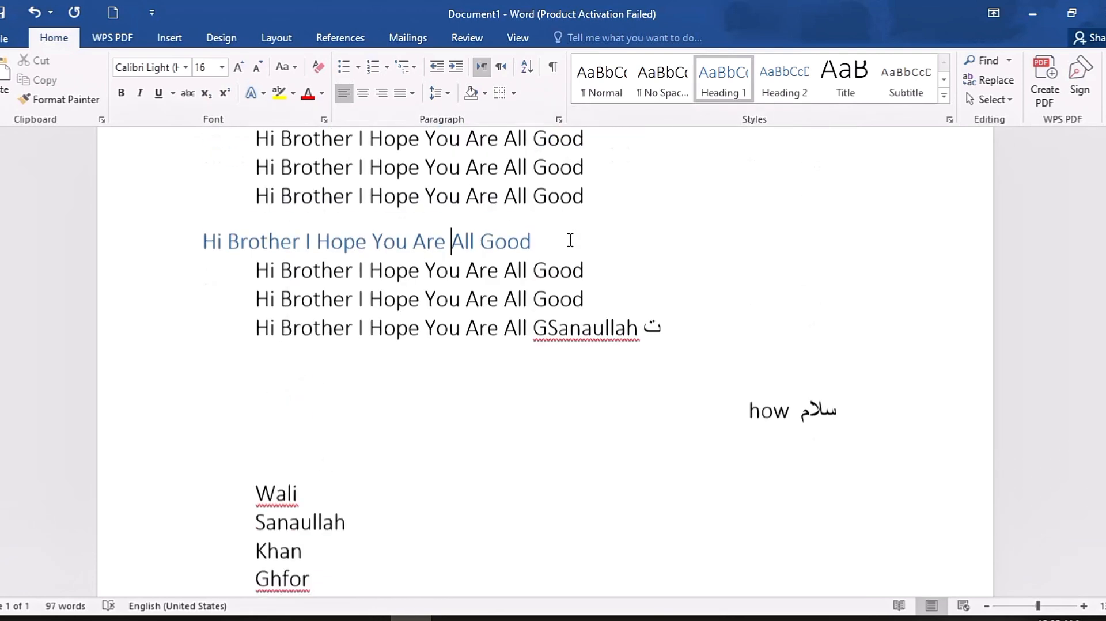
Apply the Heading 2 style to the first name in the name list above the numbers
scroll(270, 386, down, 2)
click(276, 377)
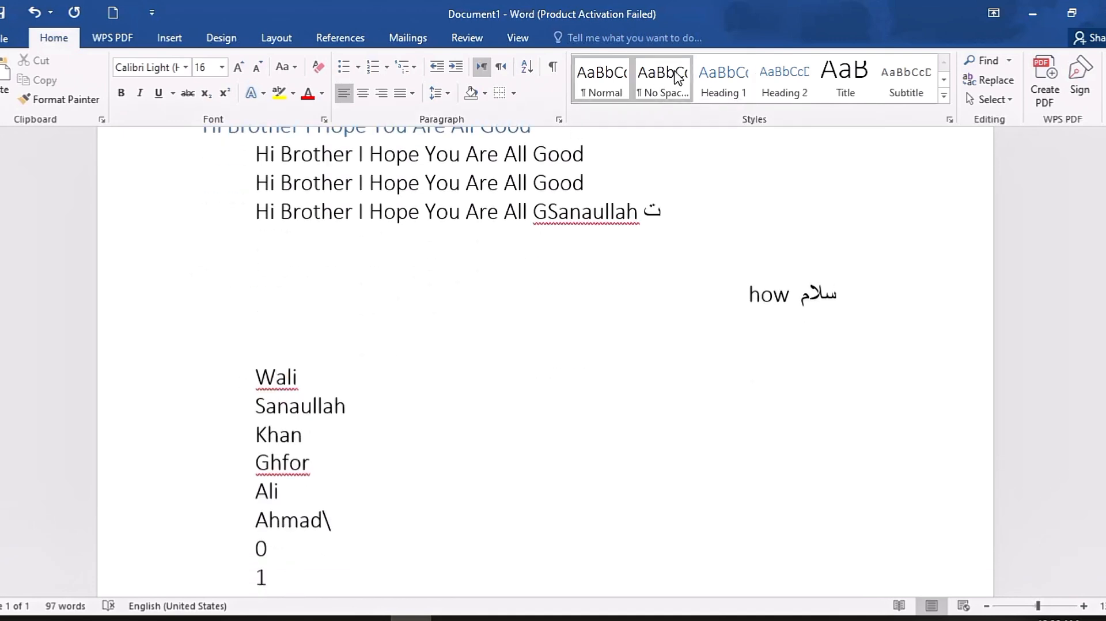
click(727, 81)
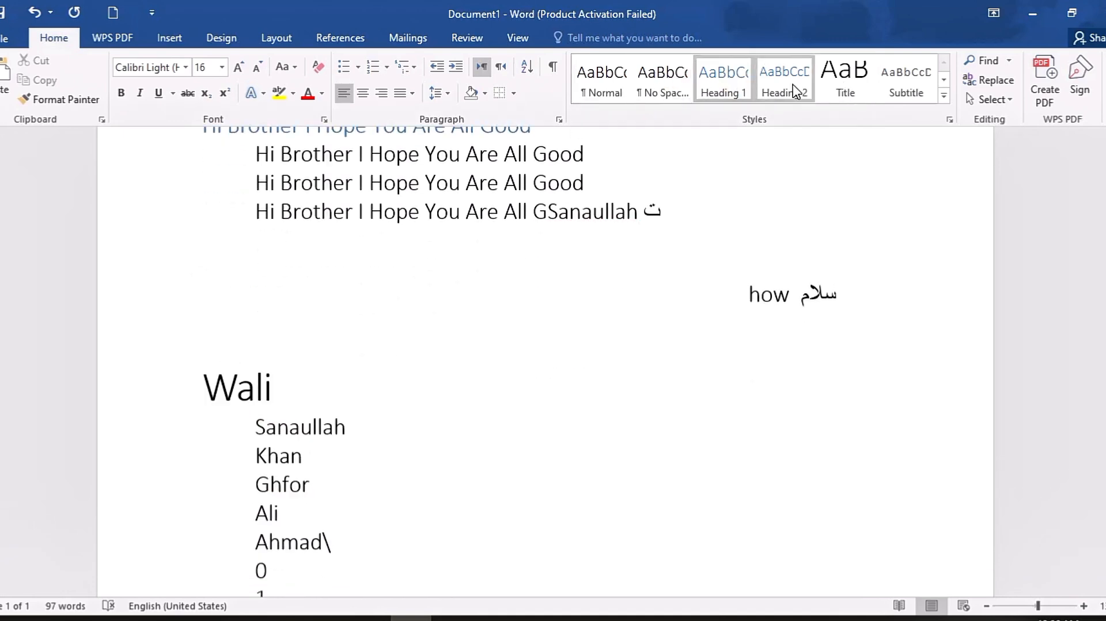
scroll(789, 91, down, 1)
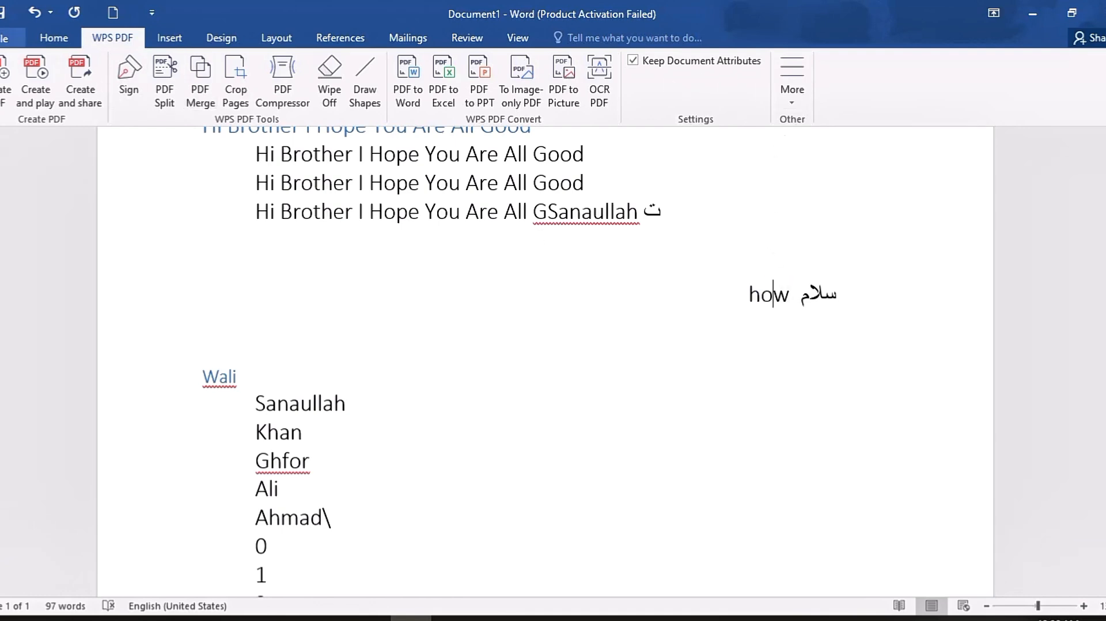
Apply the Heading 1 style to the right-aligned "how سلام" line
click(62, 35)
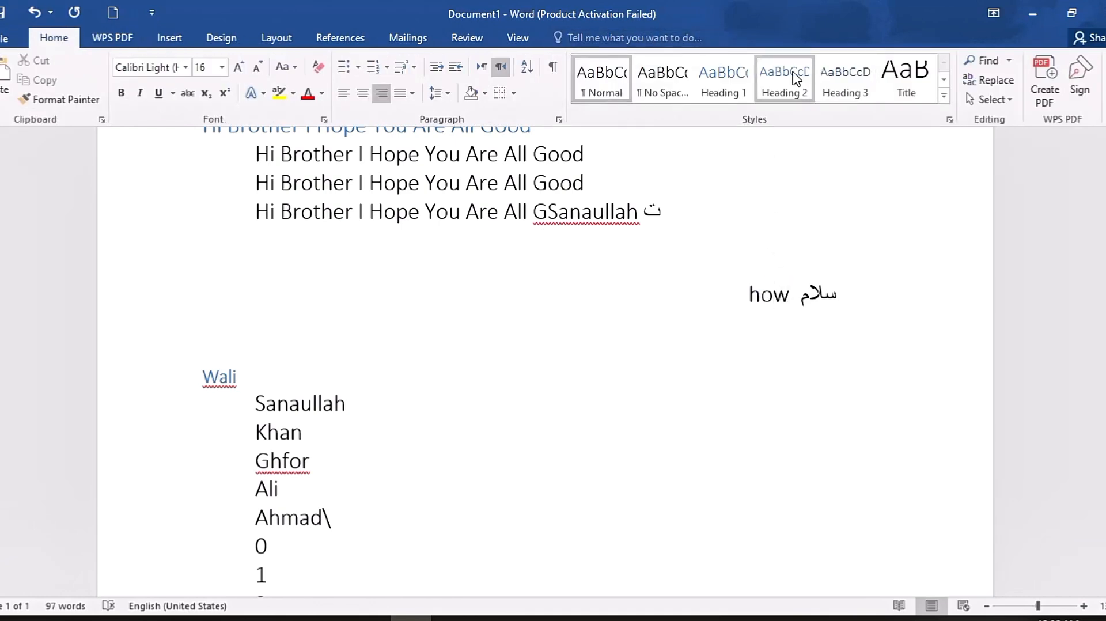
scroll(783, 85, down, 1)
scroll(783, 85, down, 1)
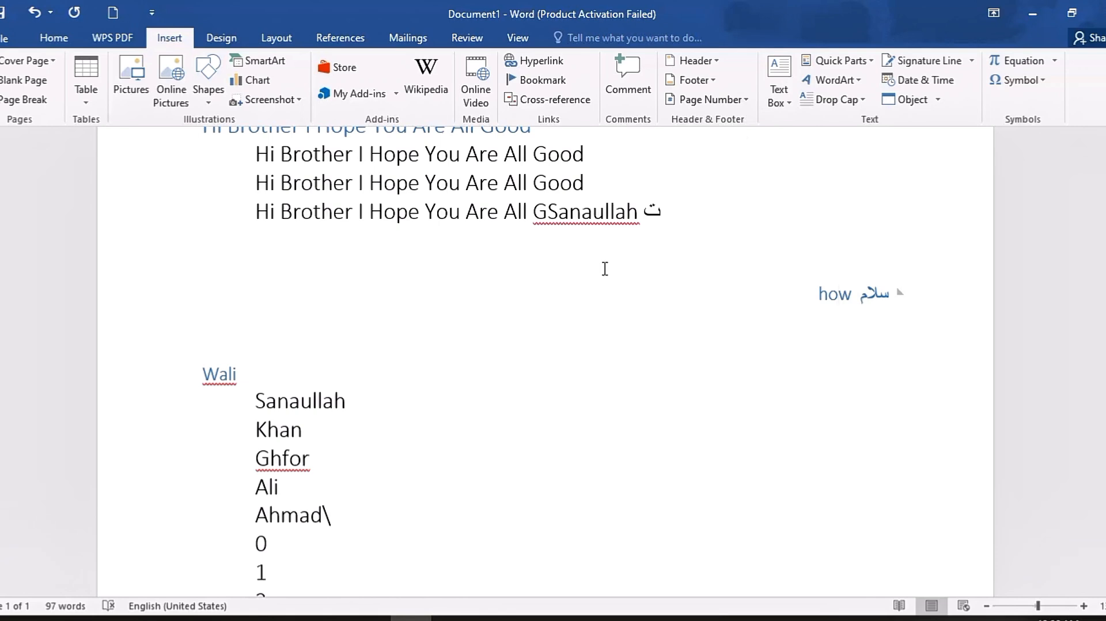
click(49, 37)
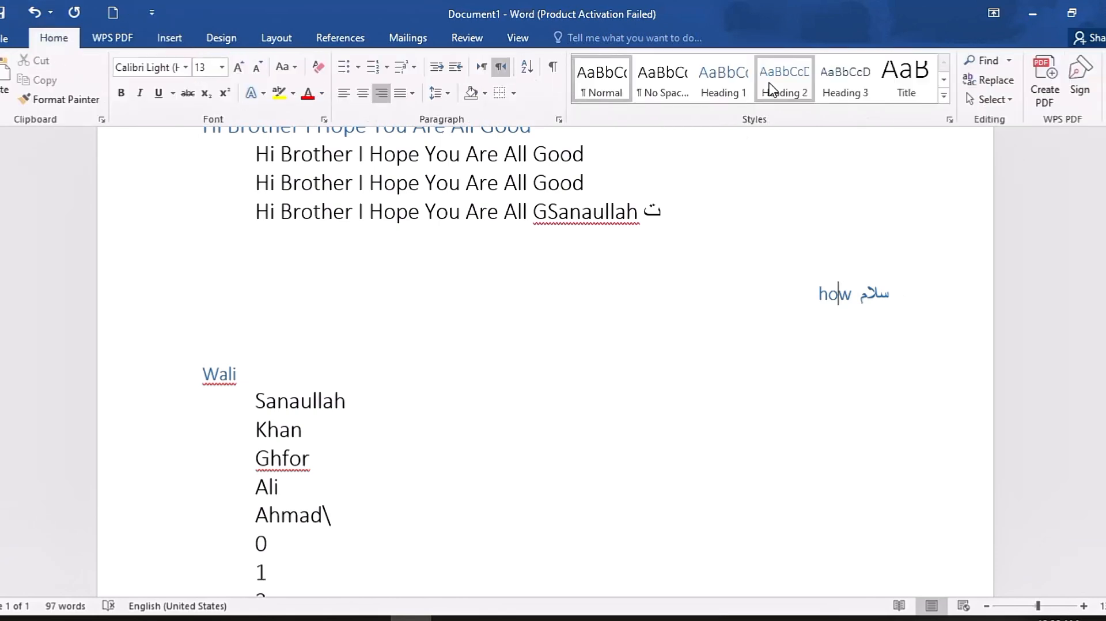
click(726, 87)
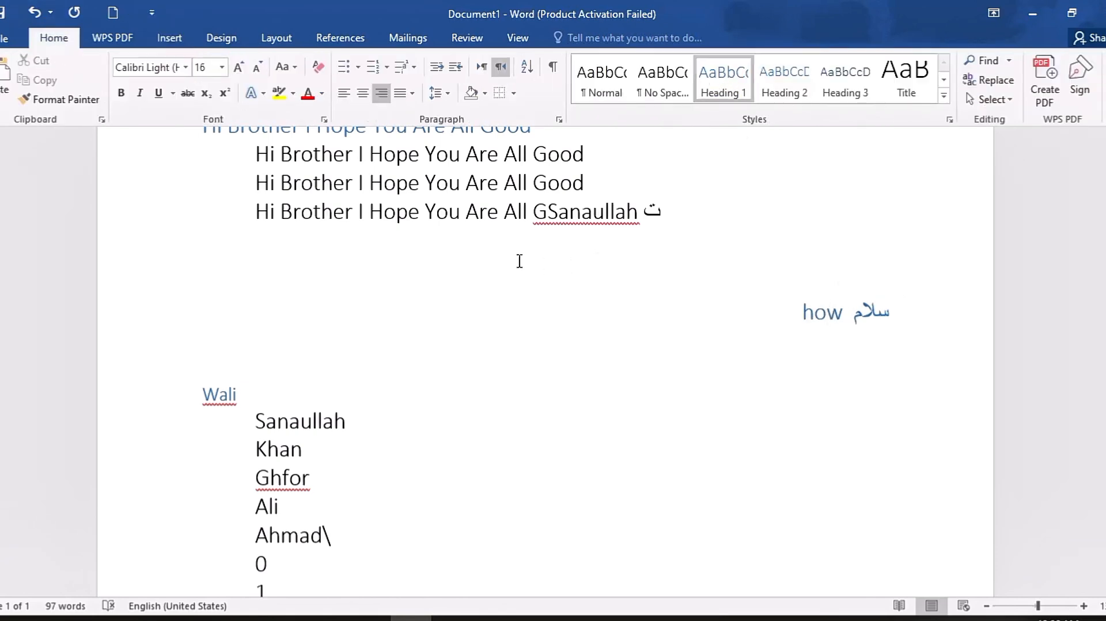
click(673, 100)
Modify the Heading 1 style so its font color is Dark Red
scroll(824, 151, down, 2)
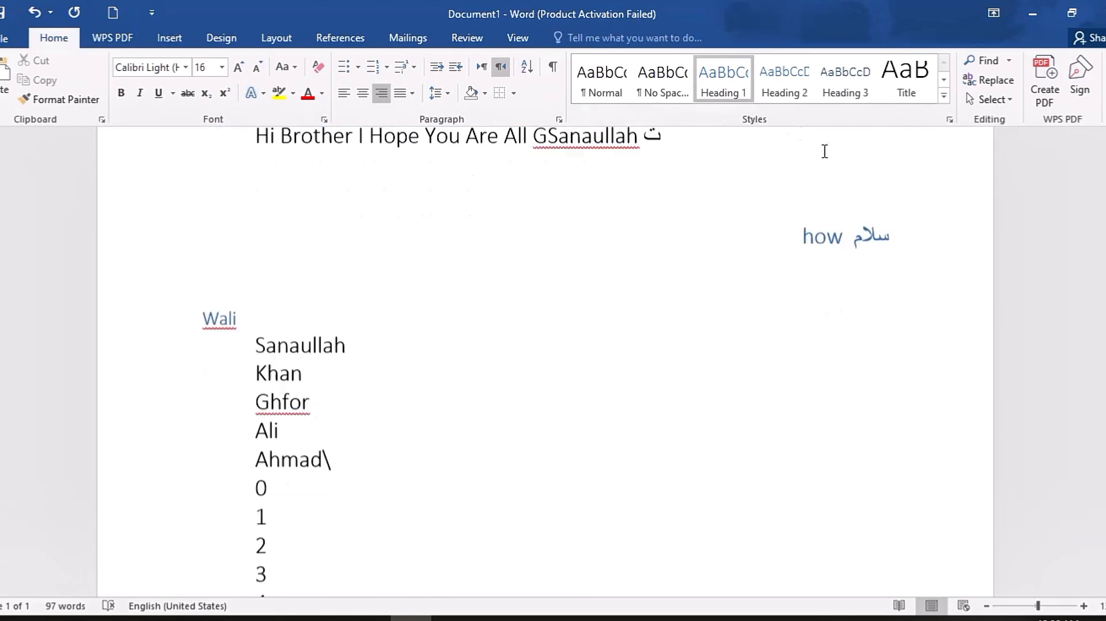
scroll(824, 151, down, 5)
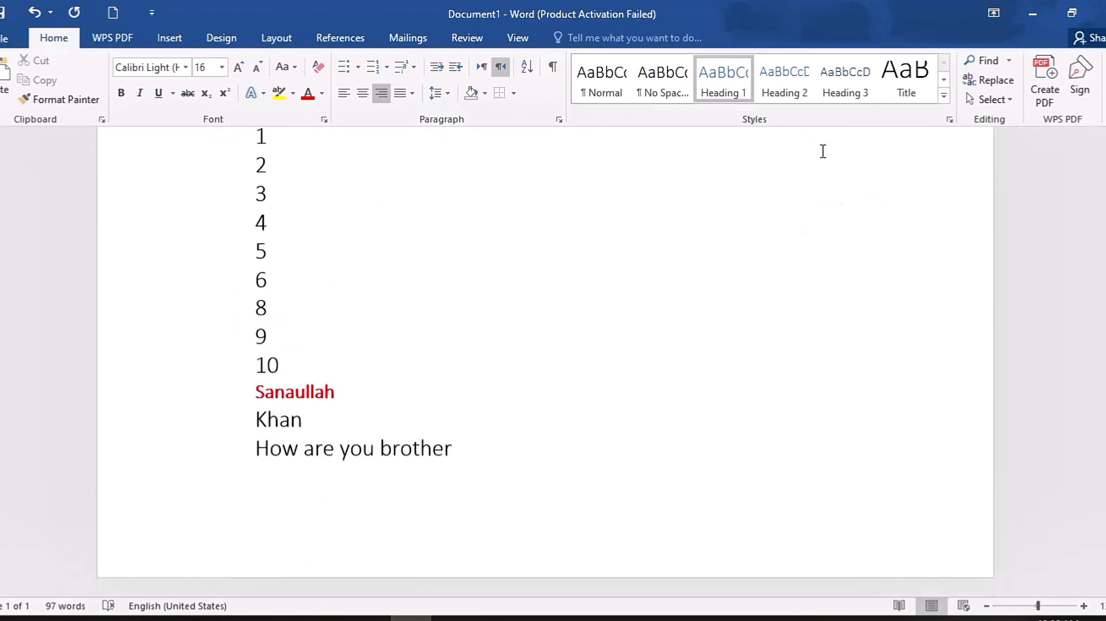
right_click(707, 78)
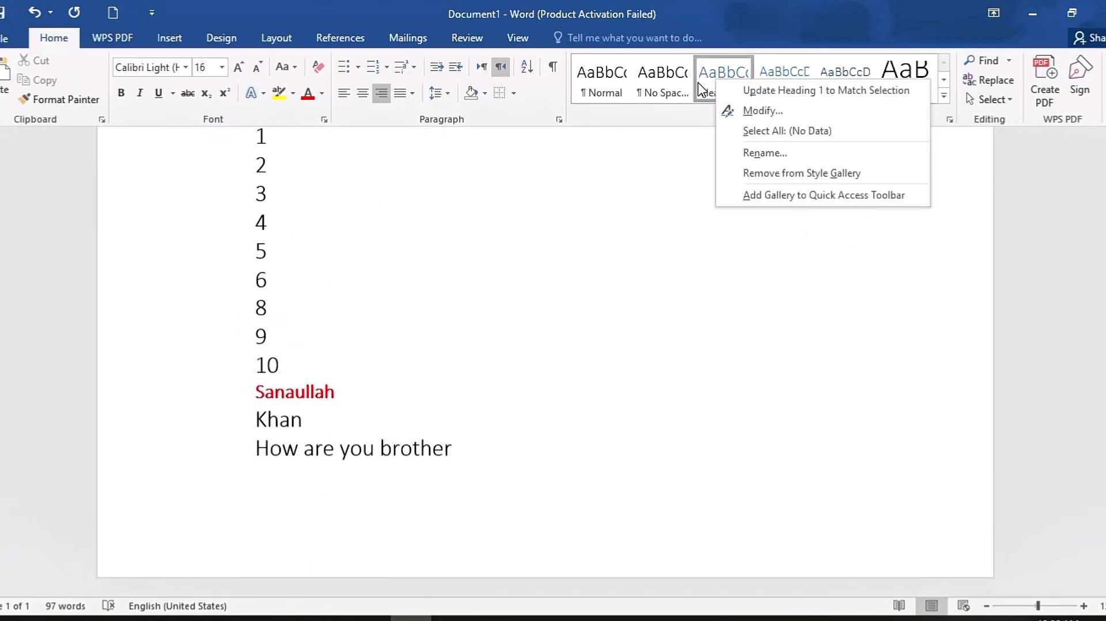
click(764, 110)
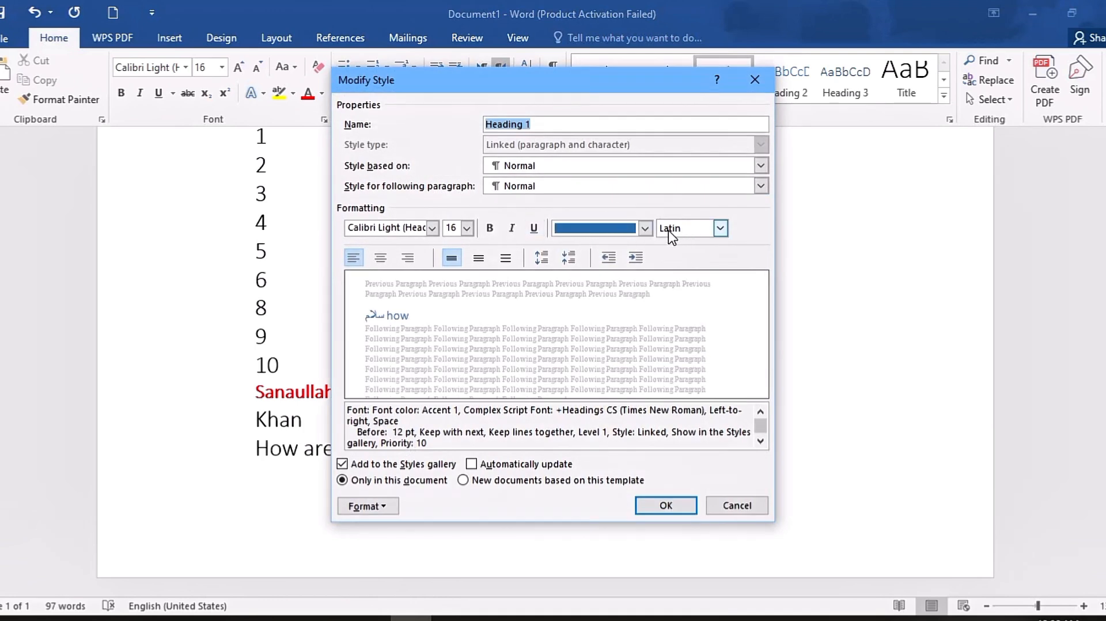
click(645, 228)
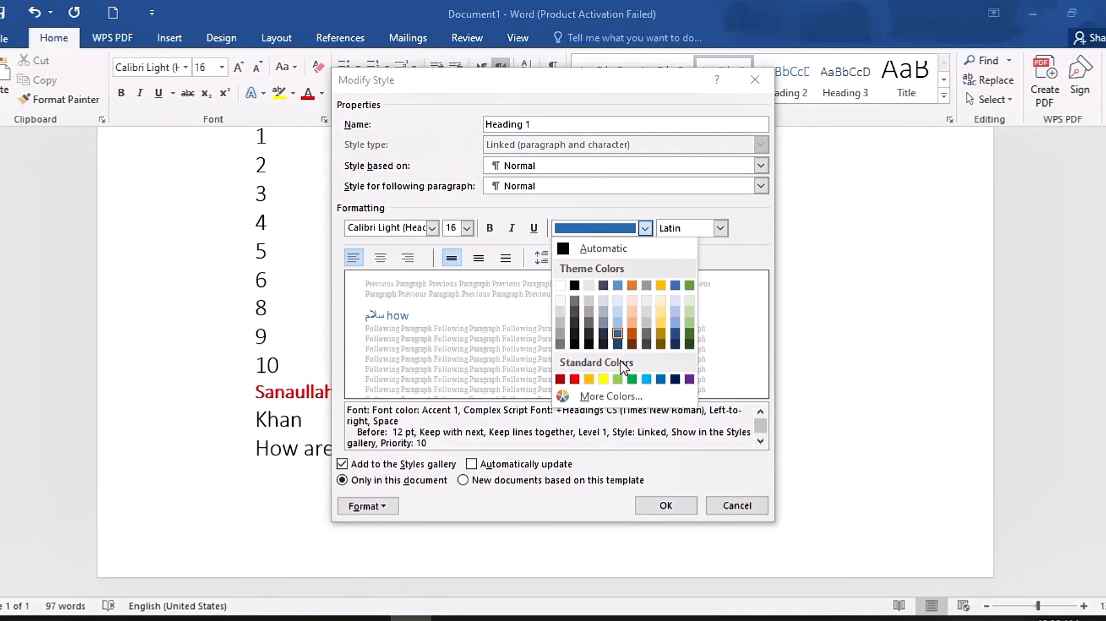
click(556, 383)
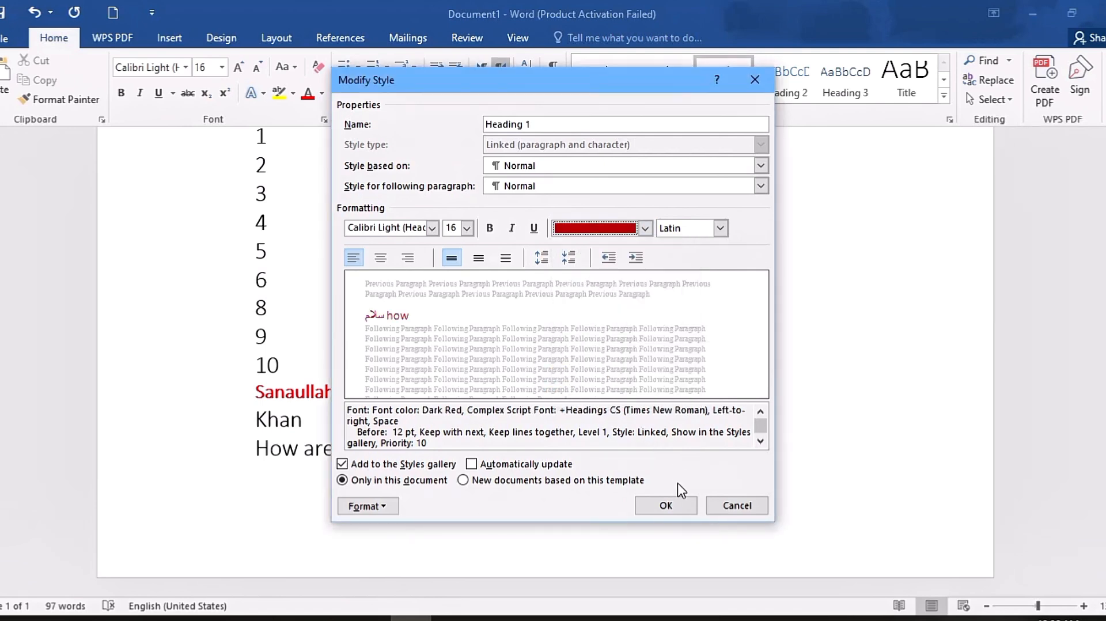
click(669, 514)
Change the first name in the name list from Heading 2 to the Heading 1 style
scroll(592, 277, up, 8)
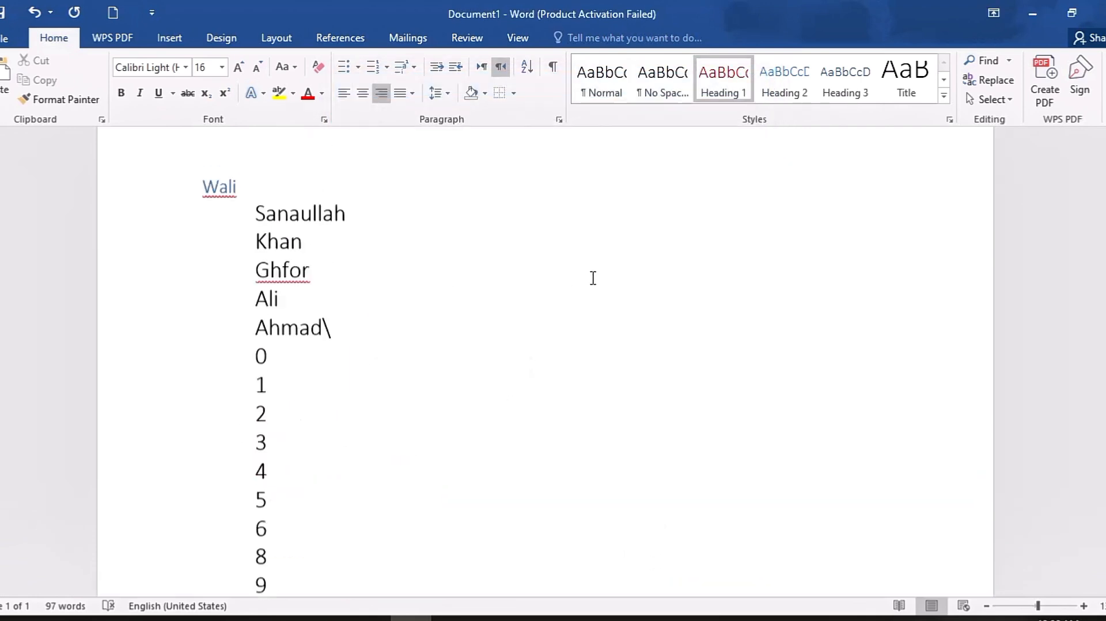
scroll(284, 268, up, 2)
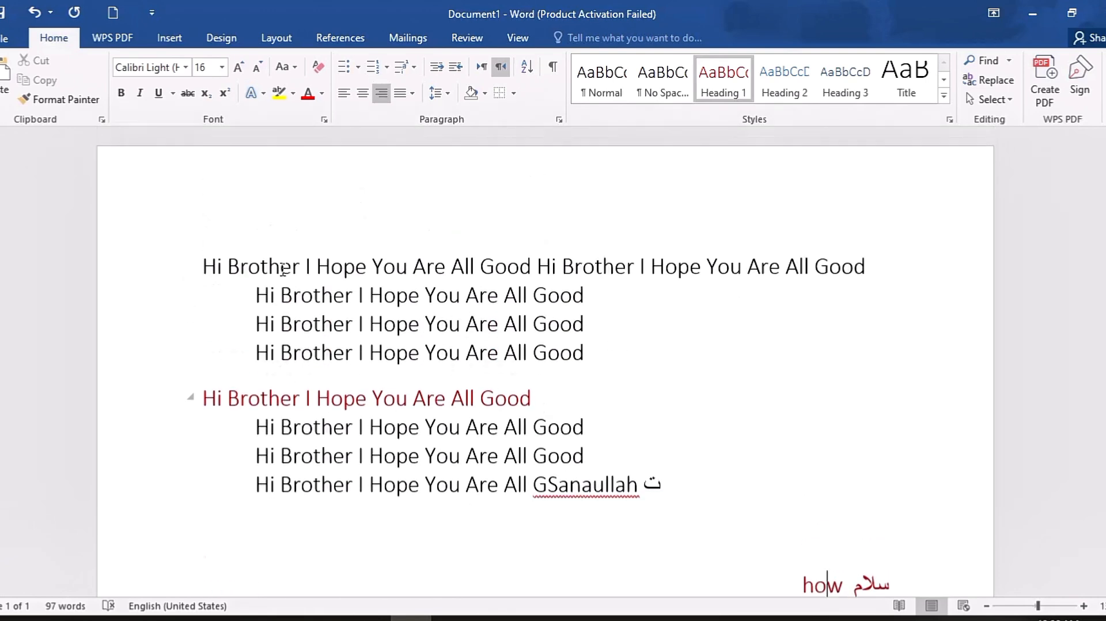
scroll(283, 269, down, 2)
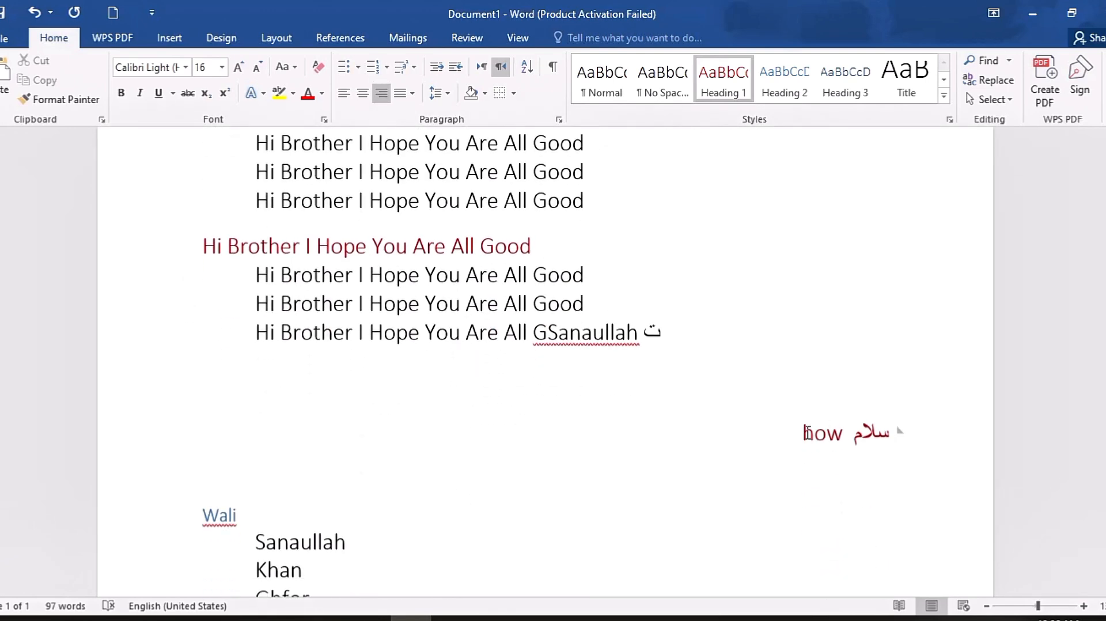
scroll(861, 451, down, 4)
scroll(322, 193, down, 4)
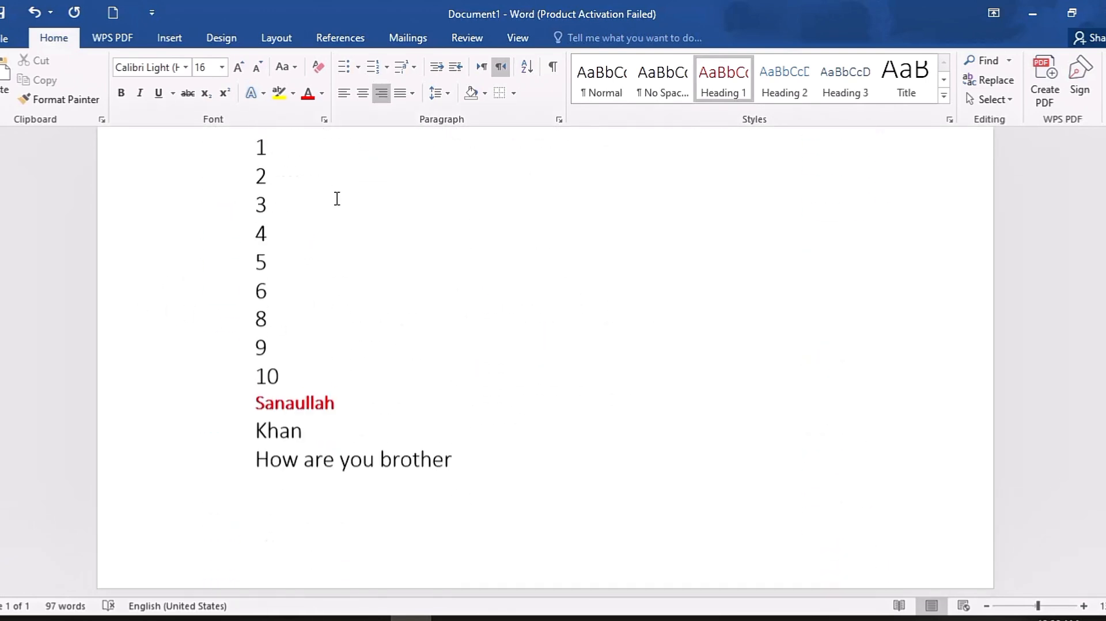
scroll(334, 201, up, 2)
scroll(225, 219, up, 2)
click(229, 239)
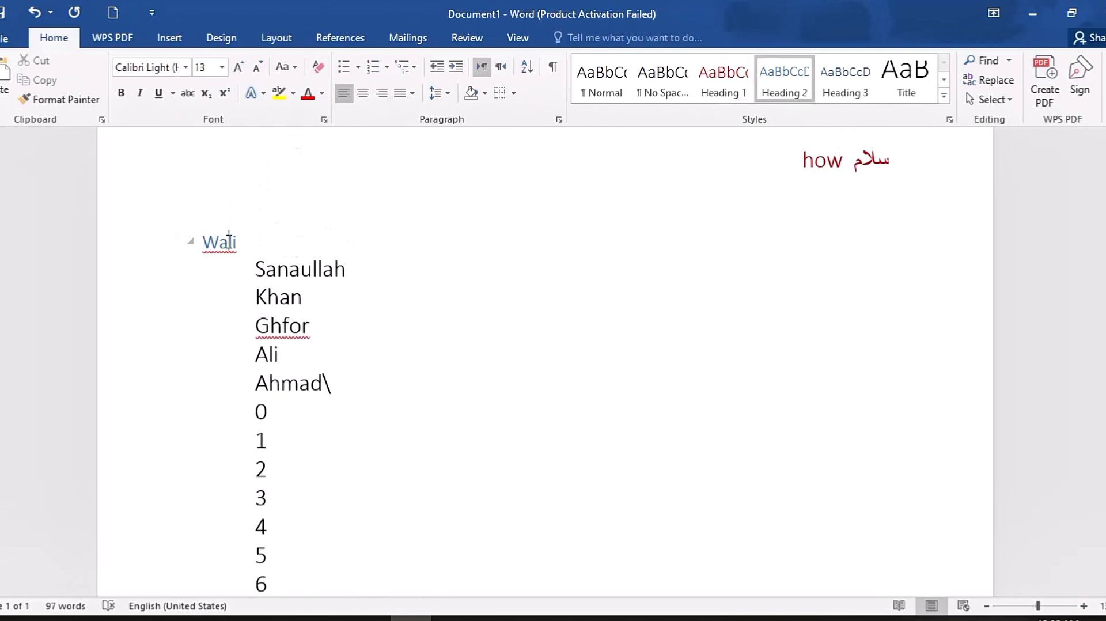
click(722, 77)
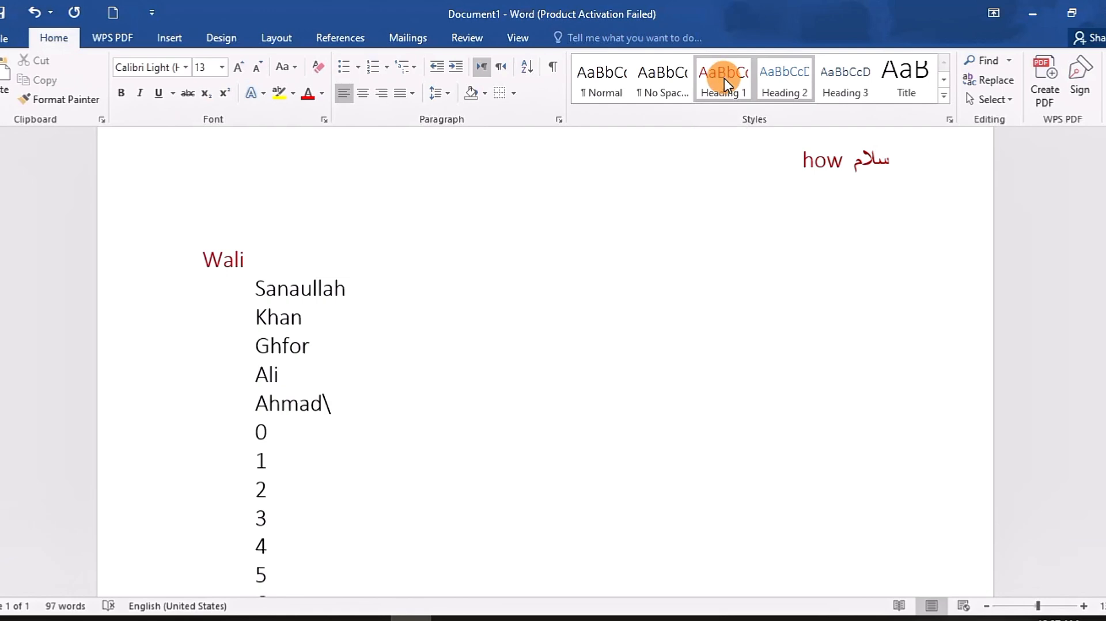
Examine the lines formatted with the modified Heading 1 style throughout the document
scroll(439, 244, down, 4)
scroll(439, 244, up, 6)
scroll(425, 246, down, 2)
scroll(424, 247, up, 5)
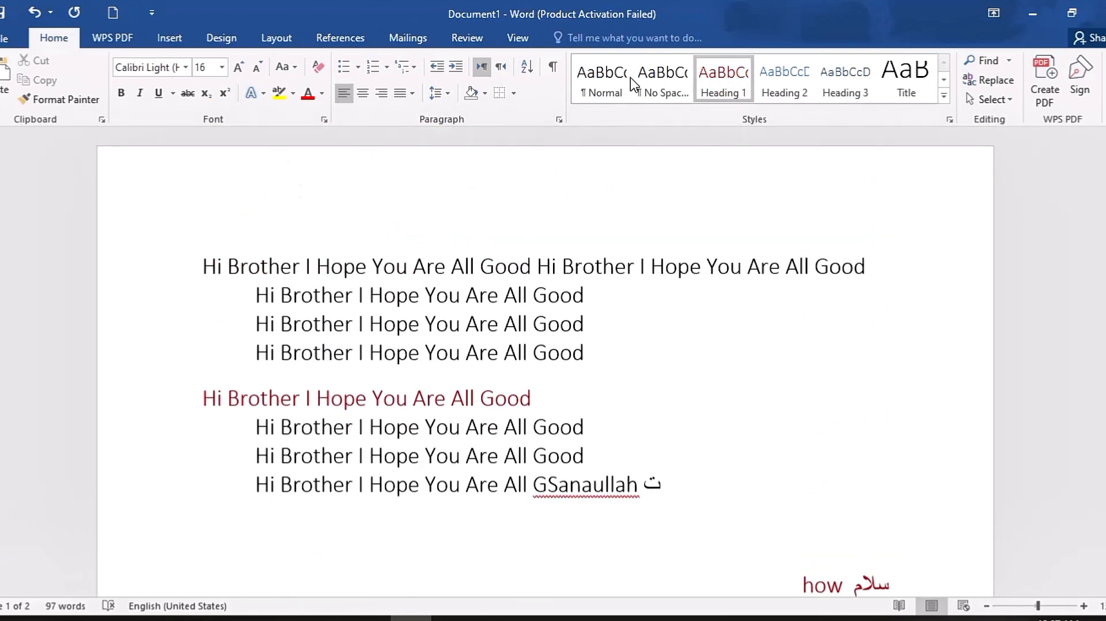
scroll(456, 141, down, 5)
scroll(461, 142, up, 1)
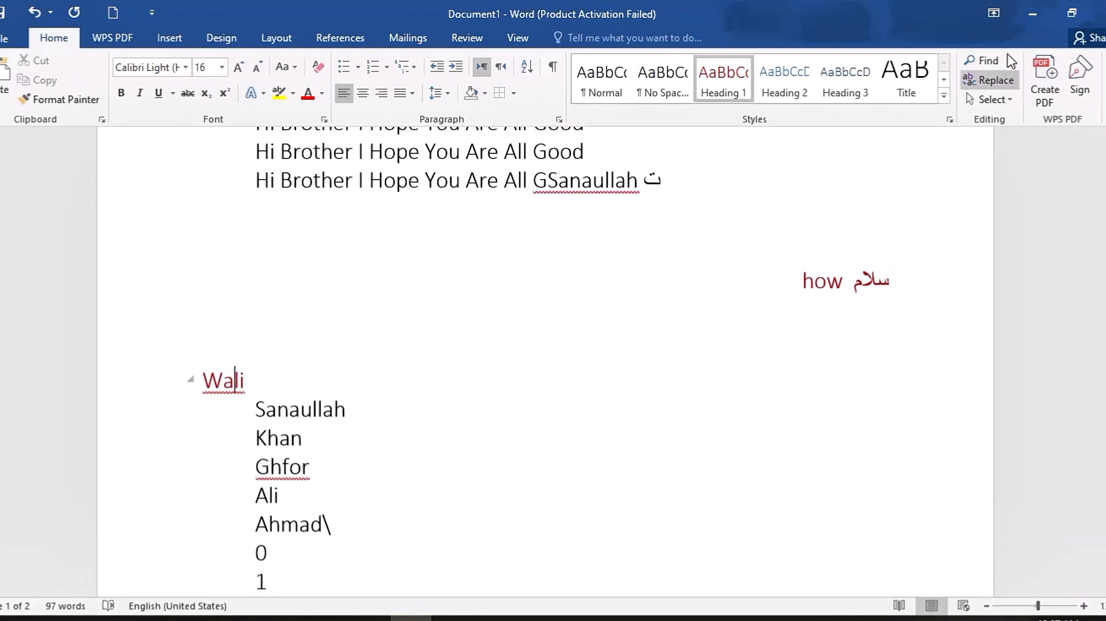
scroll(444, 197, down, 2)
scroll(444, 198, up, 4)
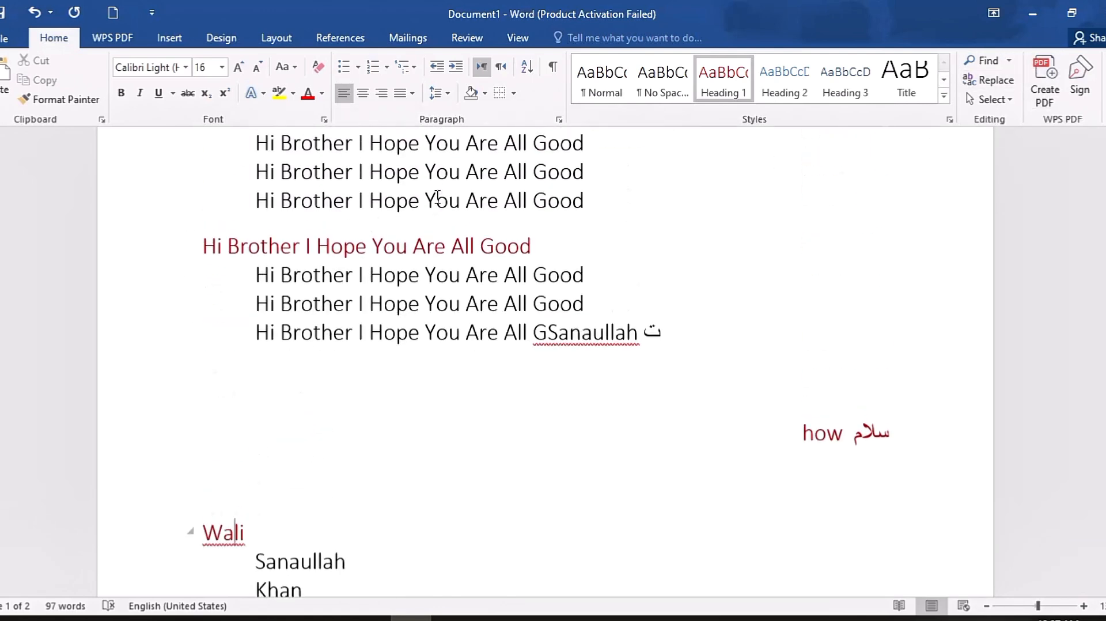